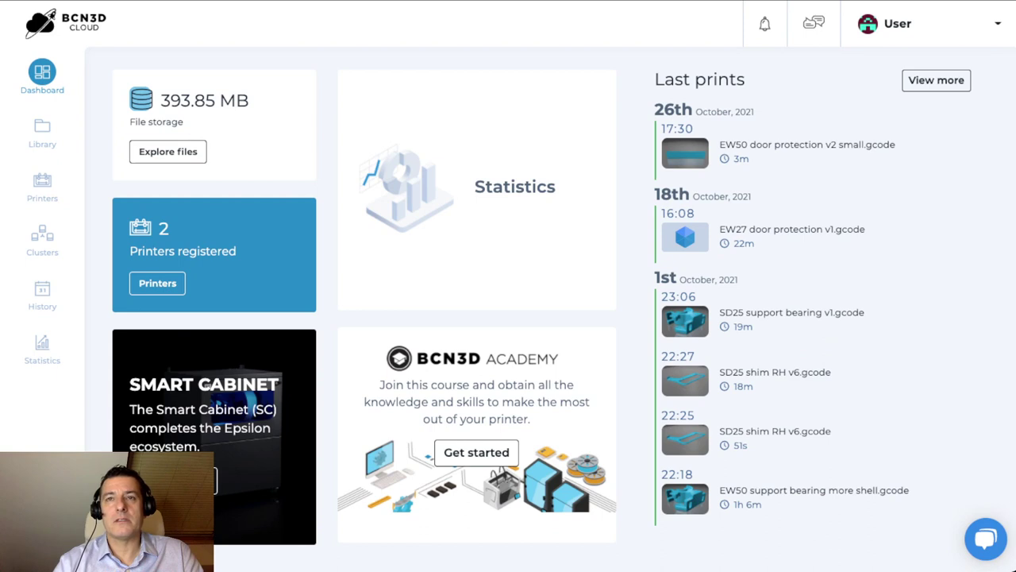
Step: Review the notifications, help resources and account options on the dashboard, and close the support chat
click(764, 23)
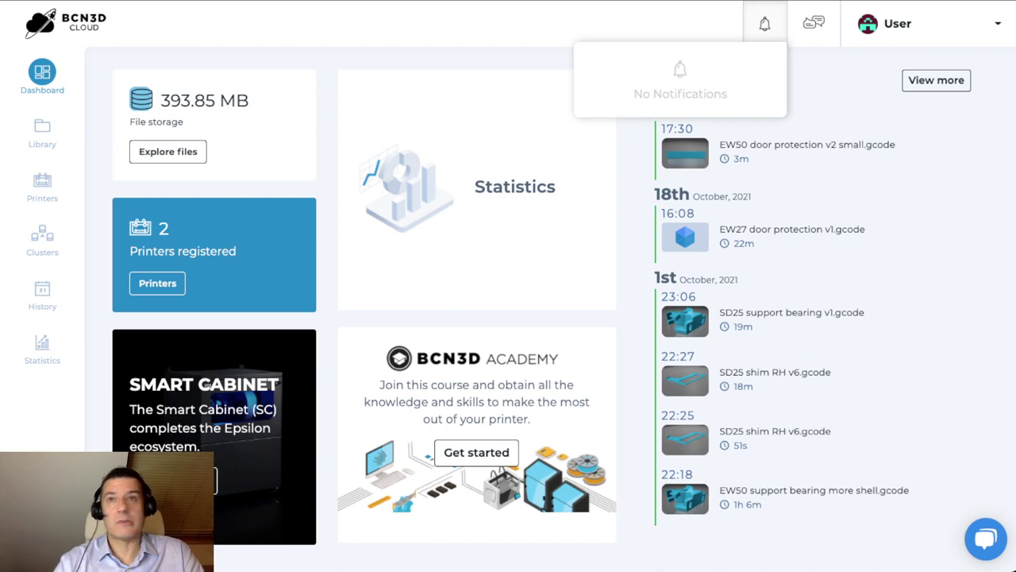
click(813, 23)
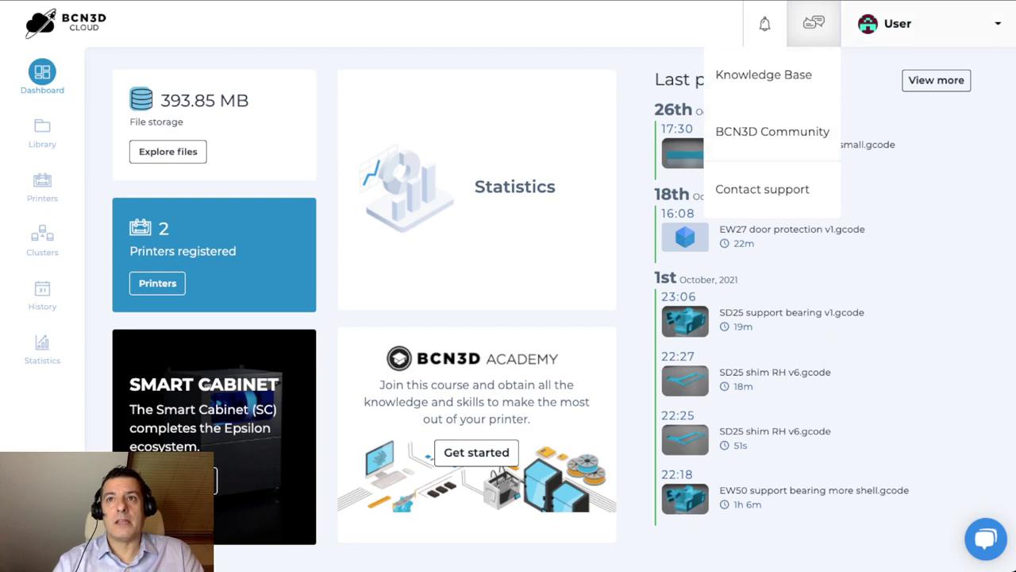
click(898, 23)
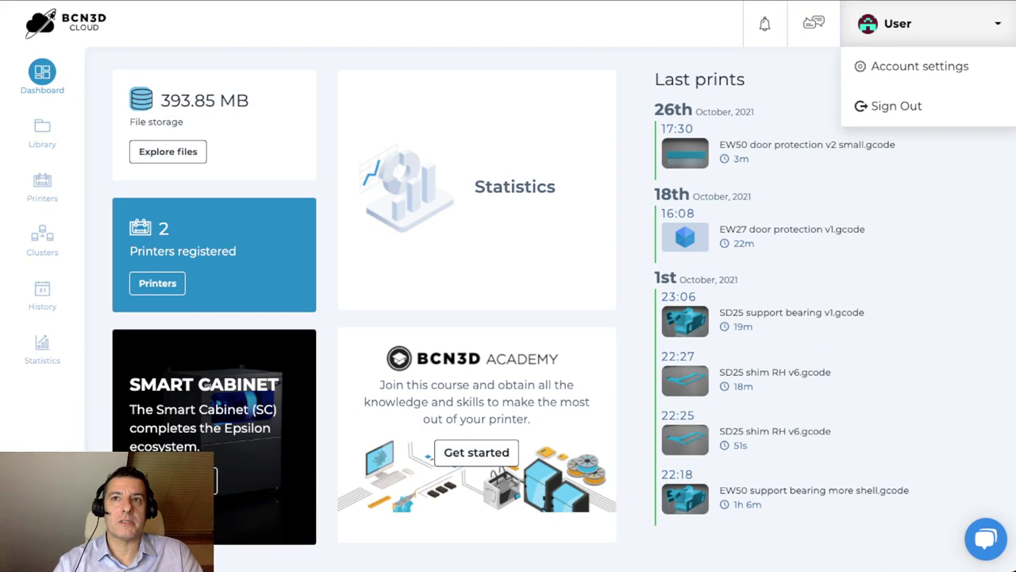
key(Escape)
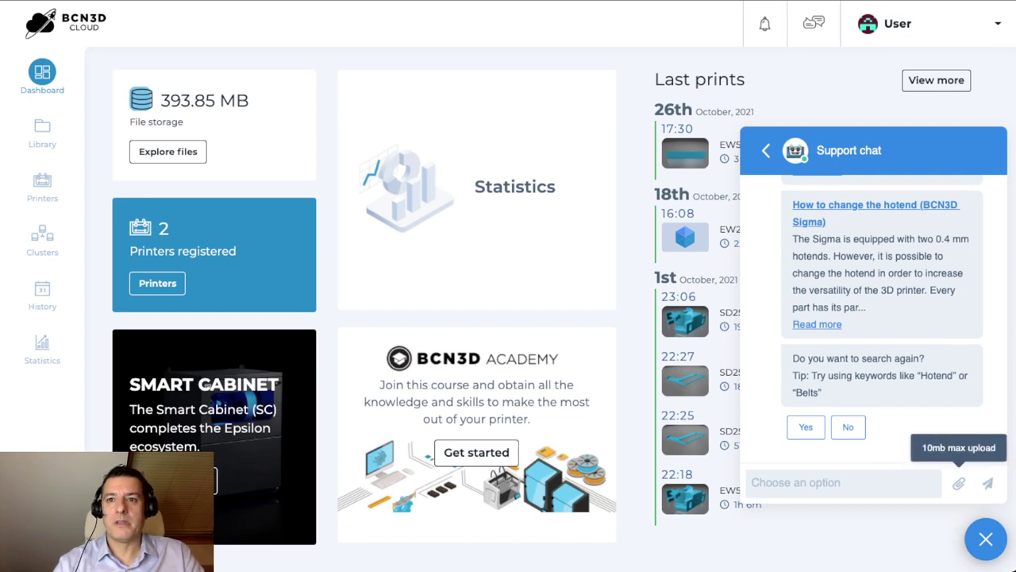
click(986, 539)
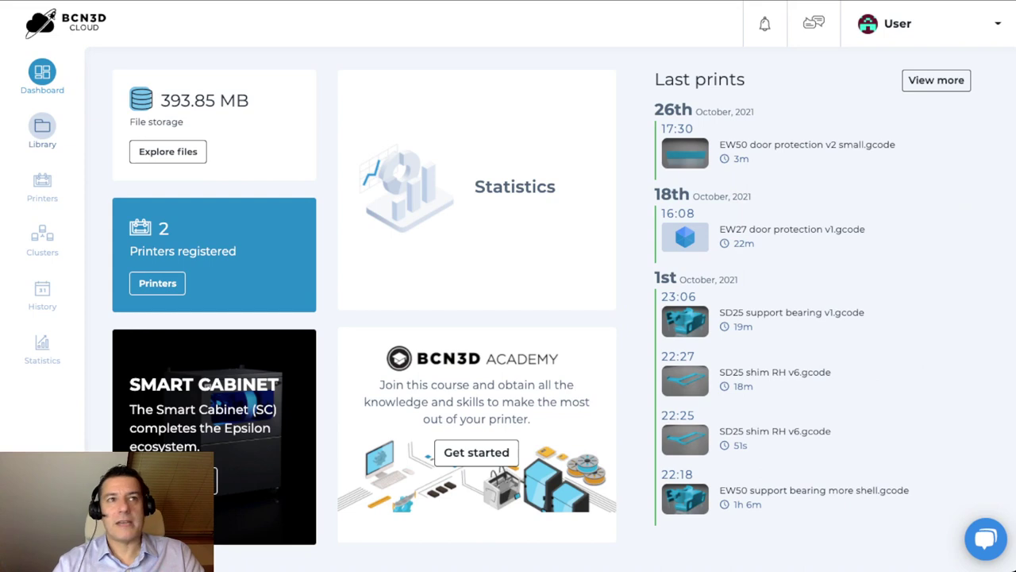
Step: View the print files of door protection v2.stl in the design library, and return to the library's top level
click(42, 127)
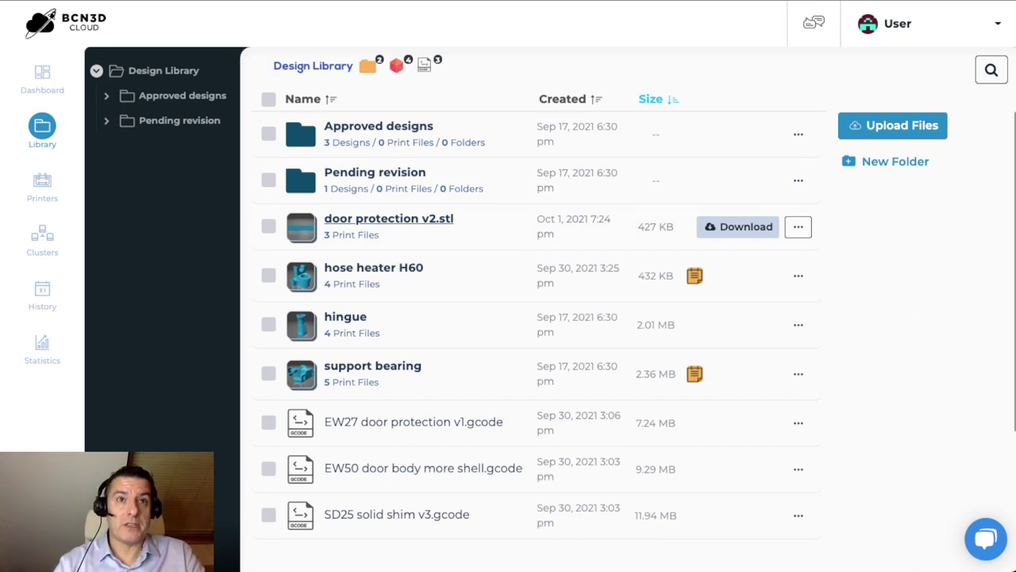
click(388, 218)
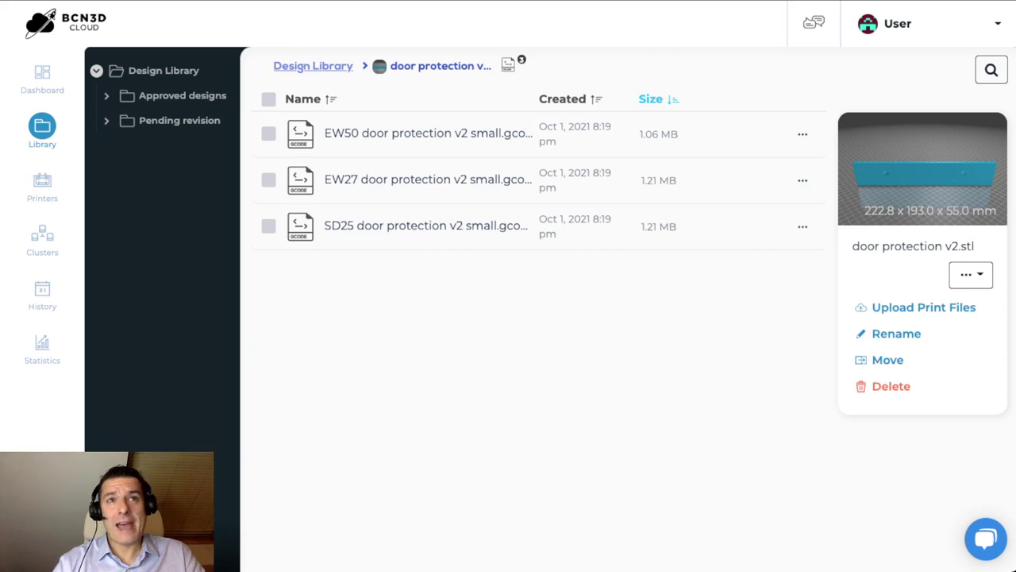
click(313, 66)
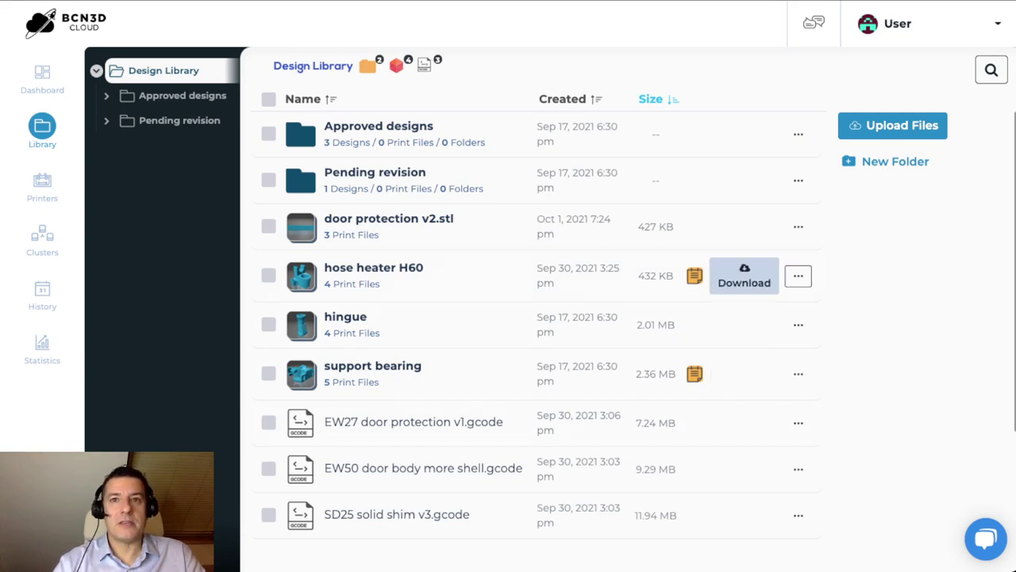
Step: View the notes and the print history of the hose heater H60 design
click(695, 275)
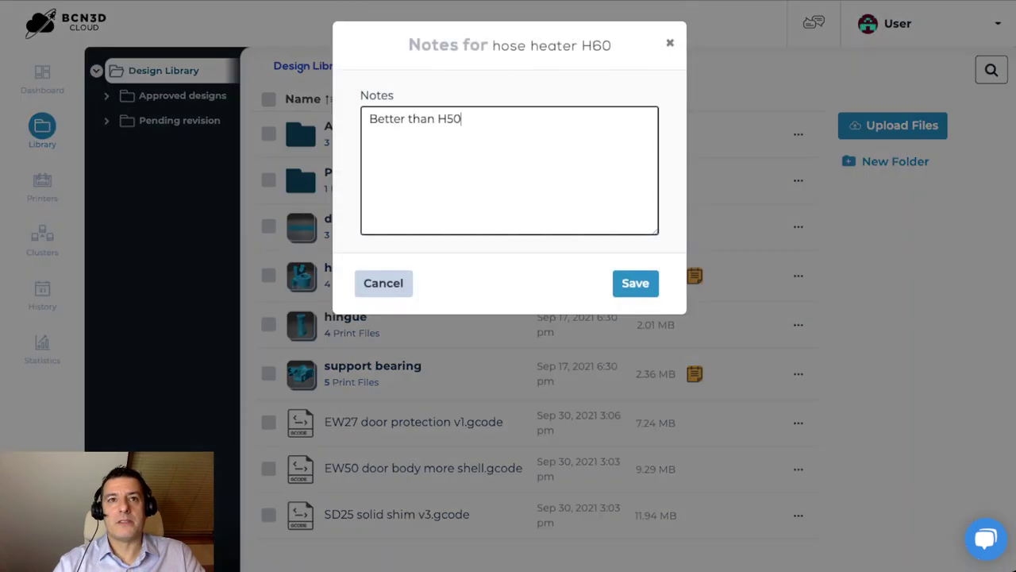
click(383, 282)
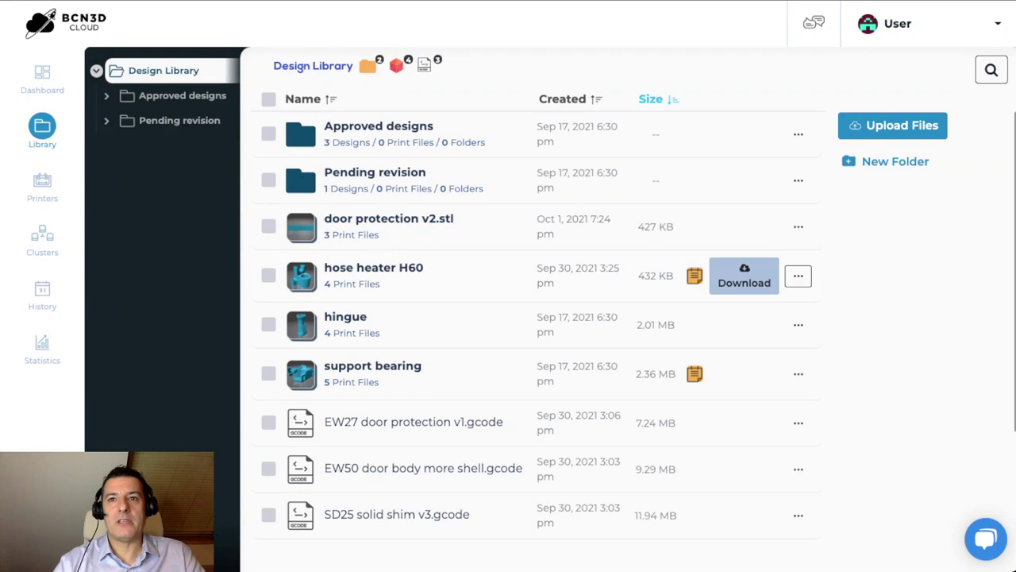
click(798, 275)
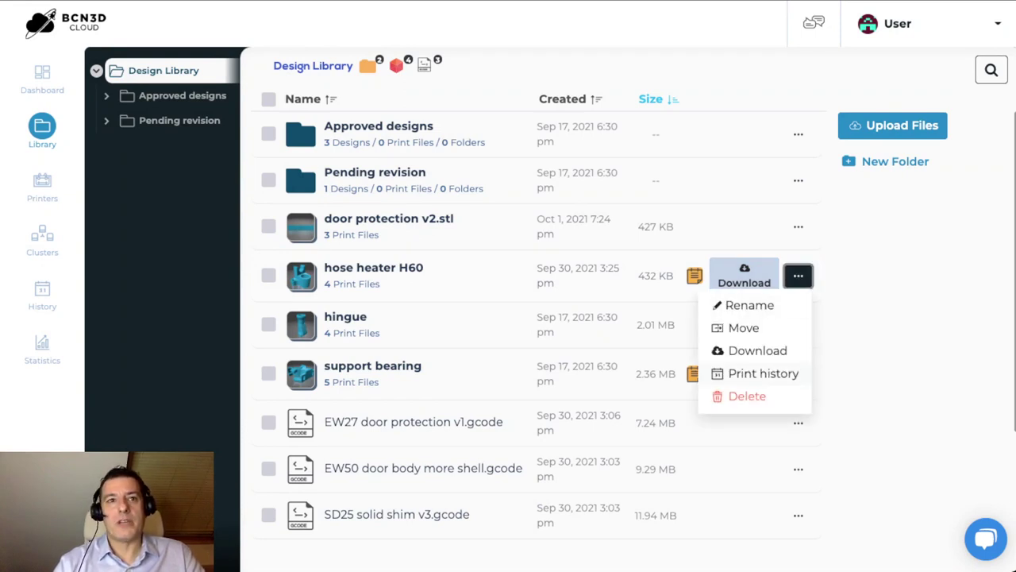
click(763, 374)
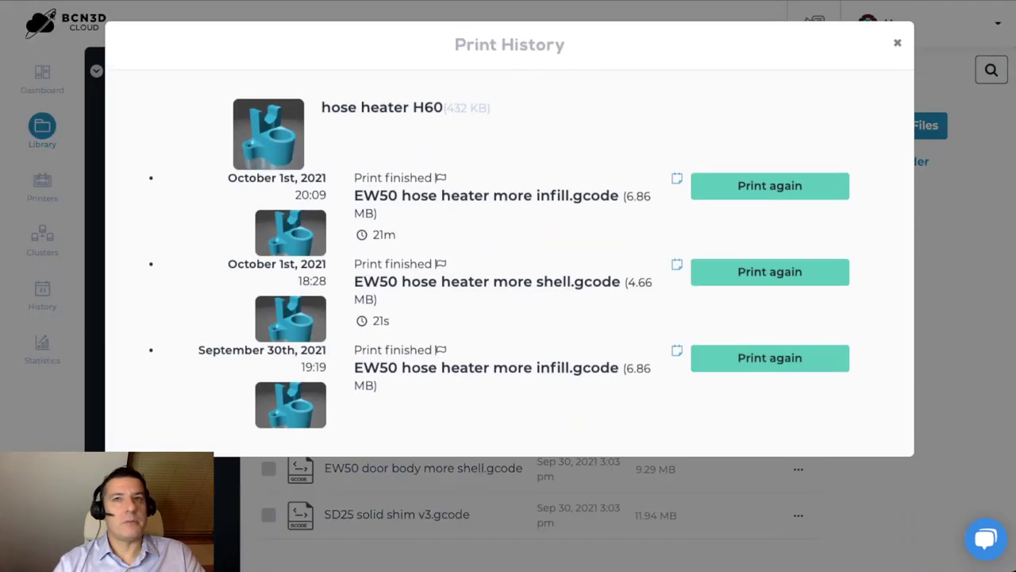
click(898, 43)
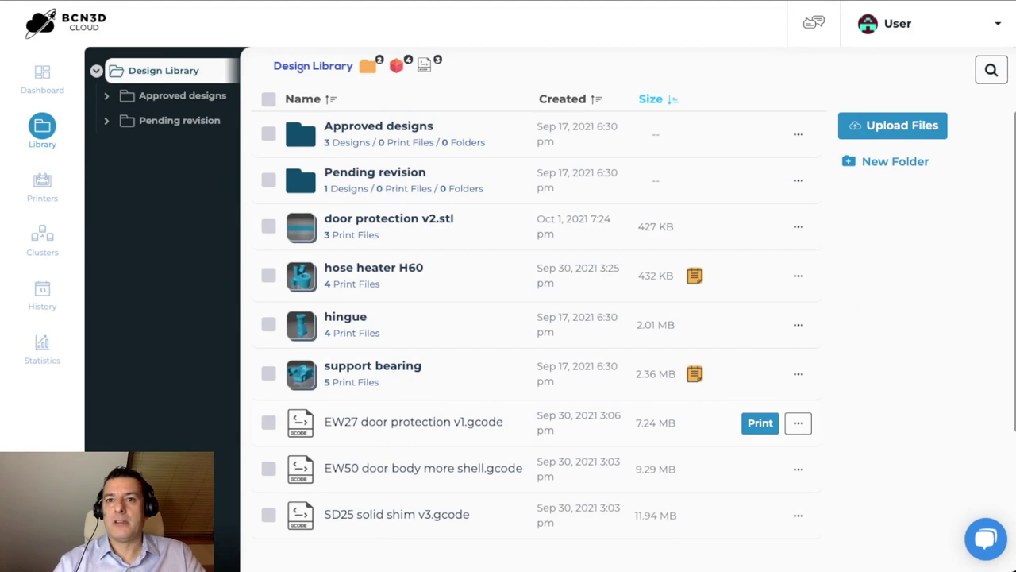
Step: Check the printers and clusters available for EW27 door protection v1.gcode, and add one copy to the Epsilon W50 queue
click(759, 423)
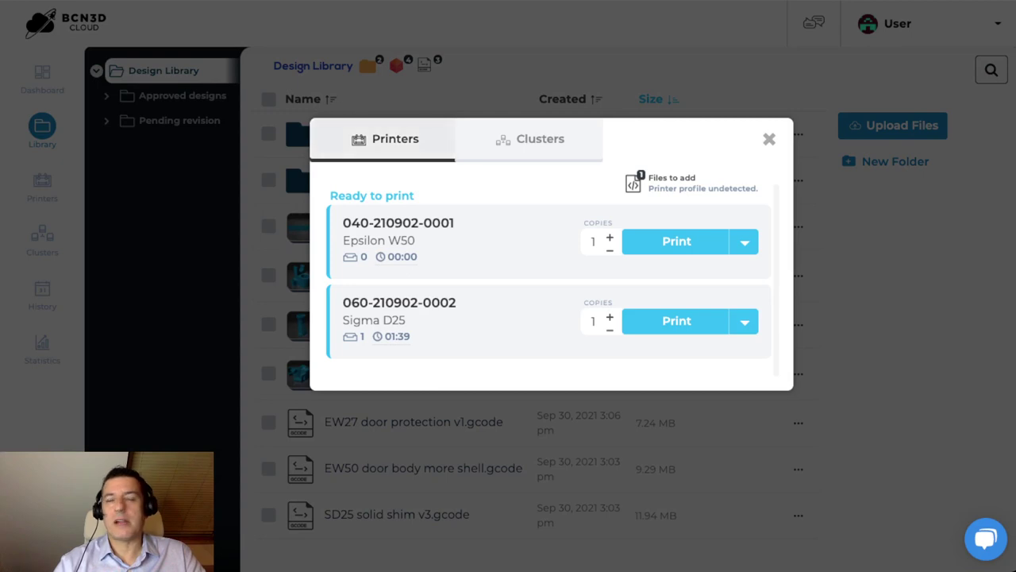
click(529, 139)
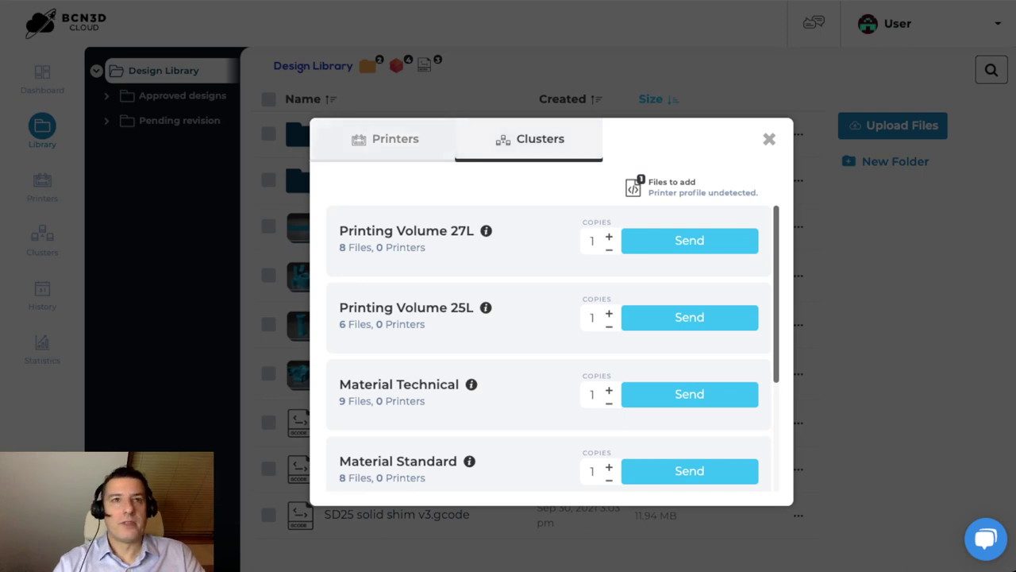
click(387, 139)
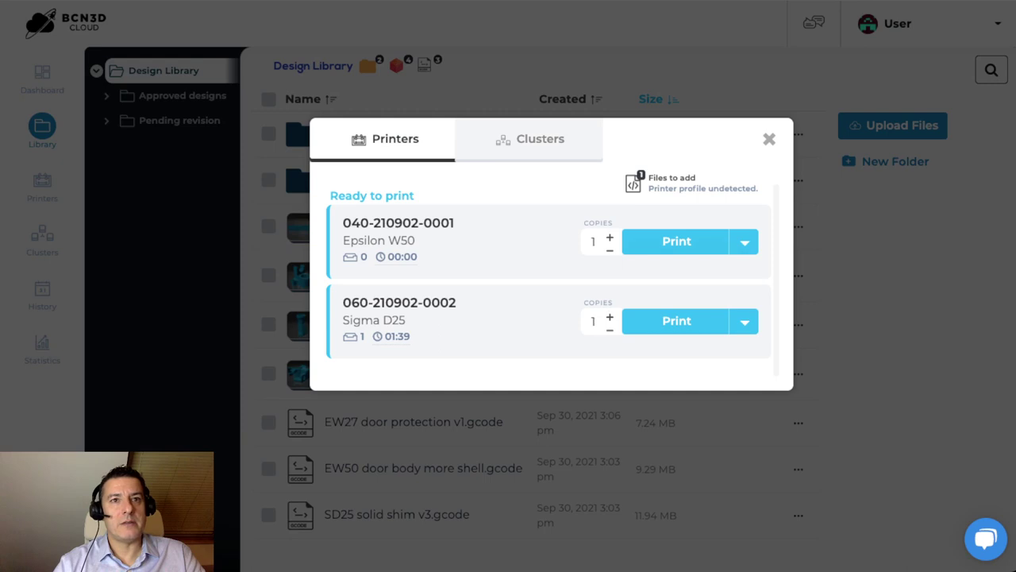
click(745, 241)
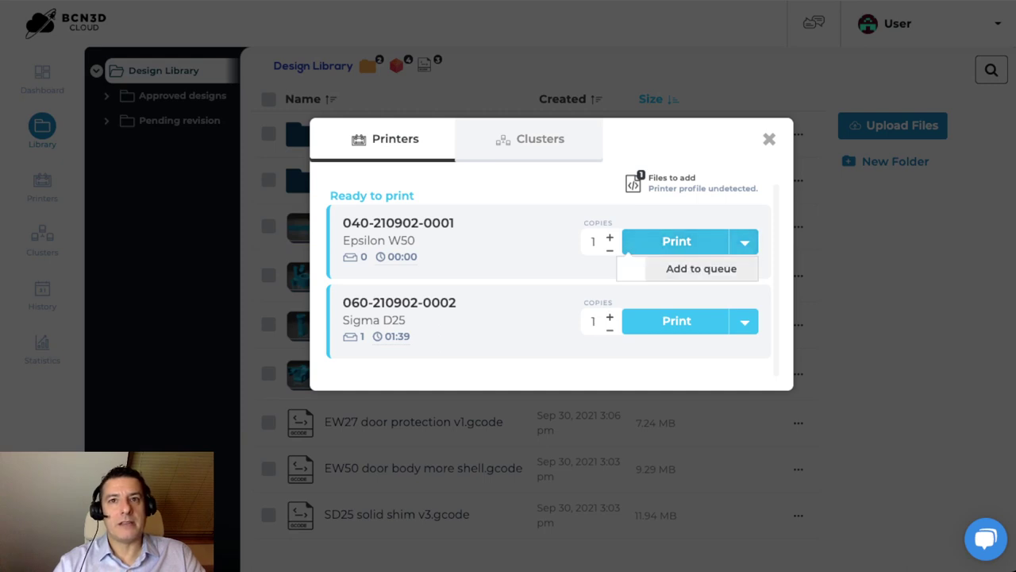
click(701, 268)
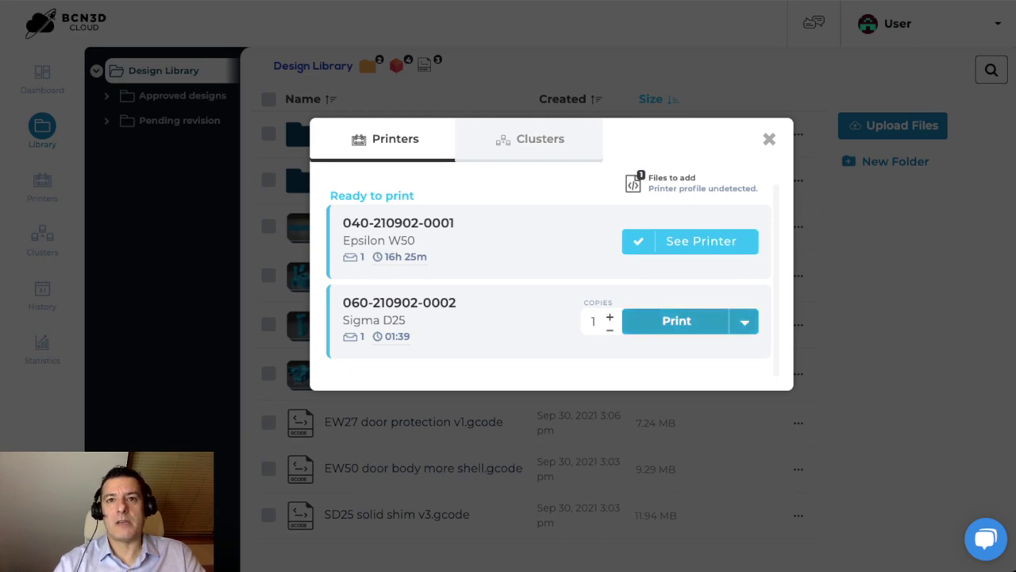
Step: Send one copy of EW27 door protection v1.gcode to print on the Sigma D25, and resume the paused job on that printer
click(677, 321)
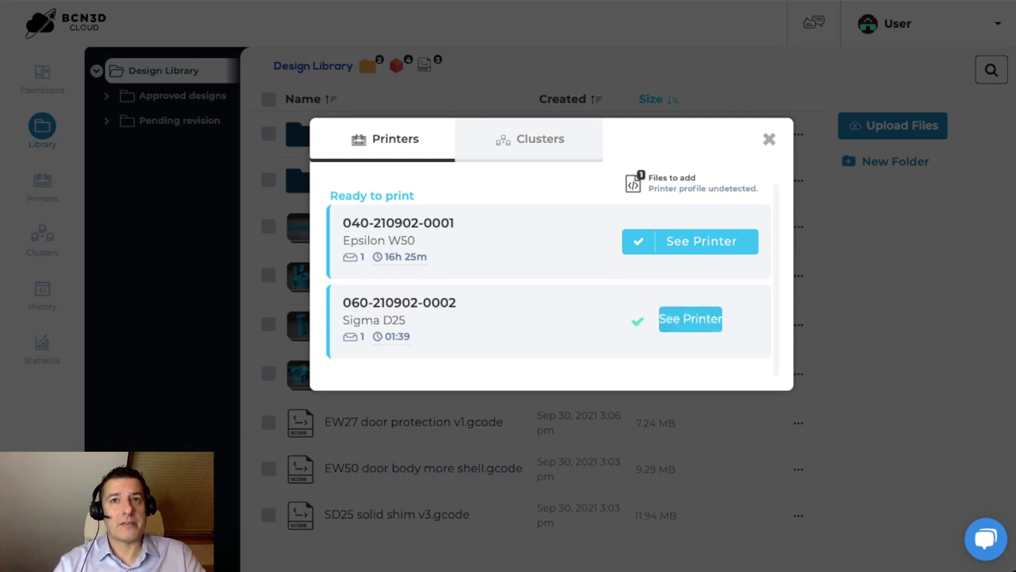
key(Escape)
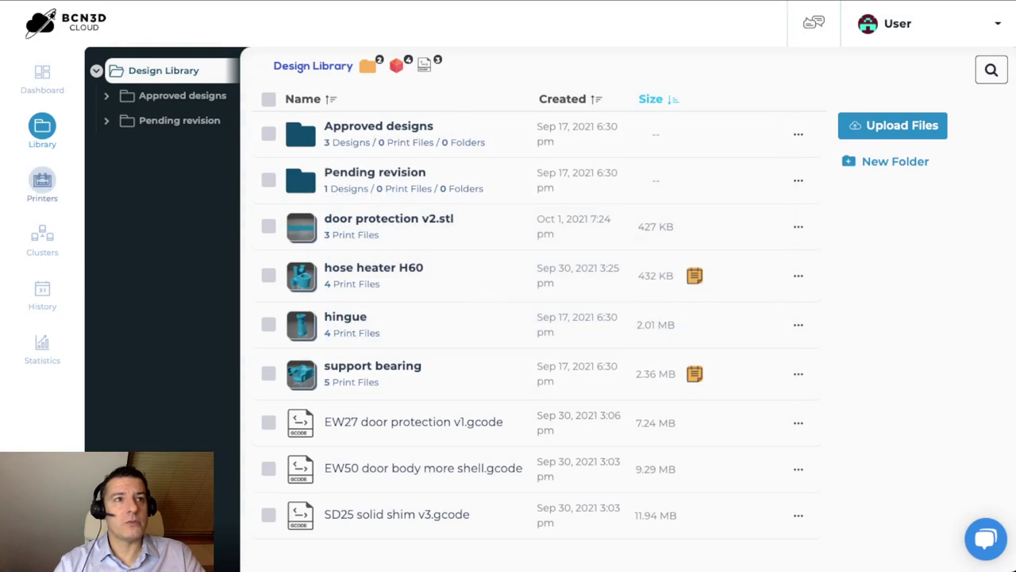
click(42, 184)
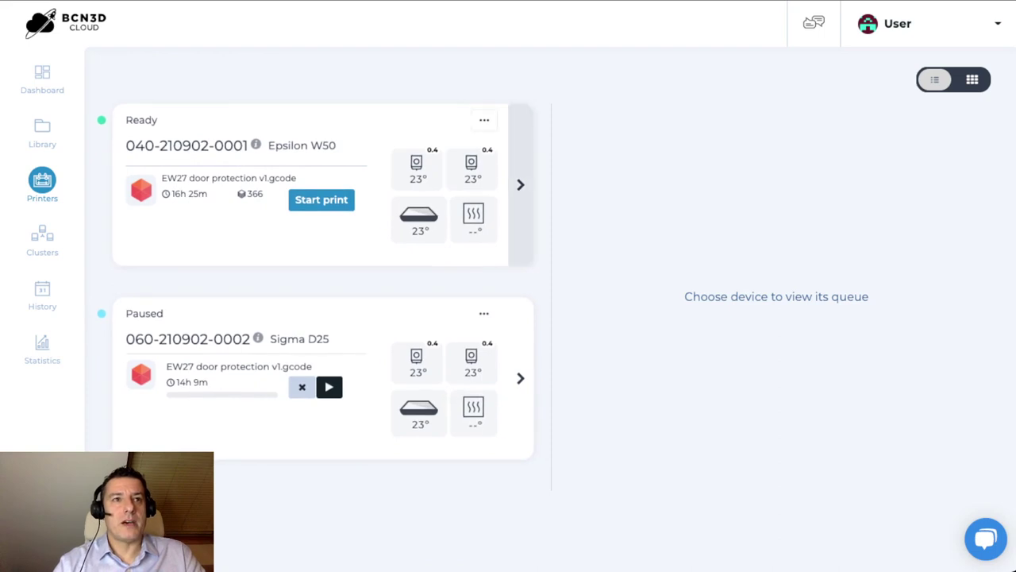
click(329, 387)
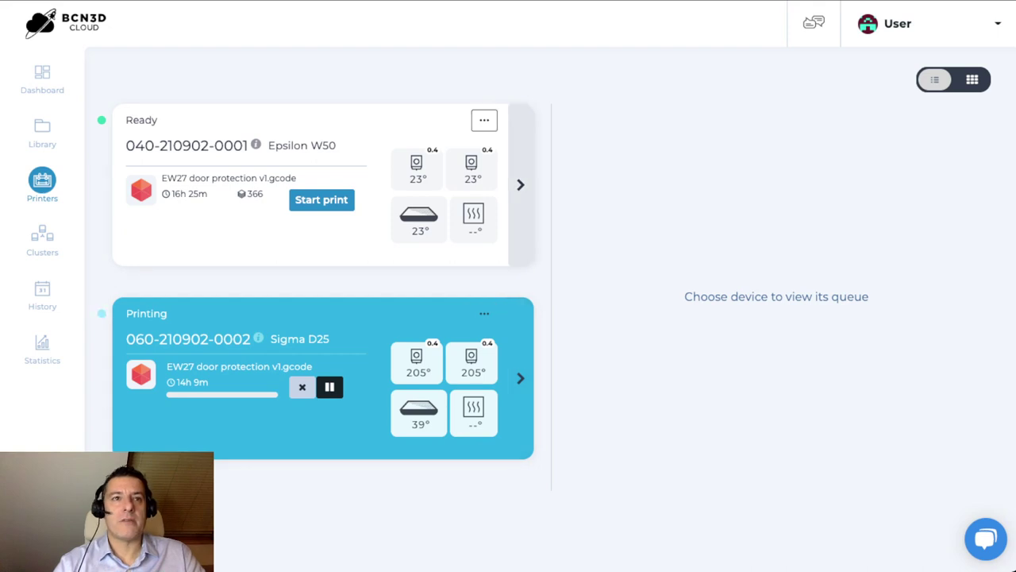
Step: Add a red tag reading "Print this in red" to EW27 door protection v1.gcode in the Epsilon W50 queue
click(139, 170)
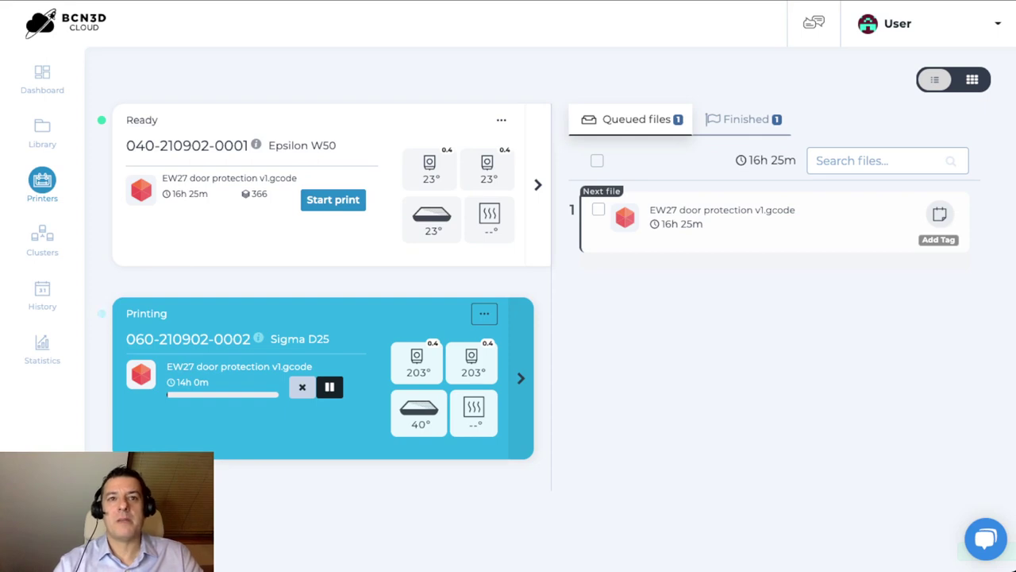
mouse_move(472, 359)
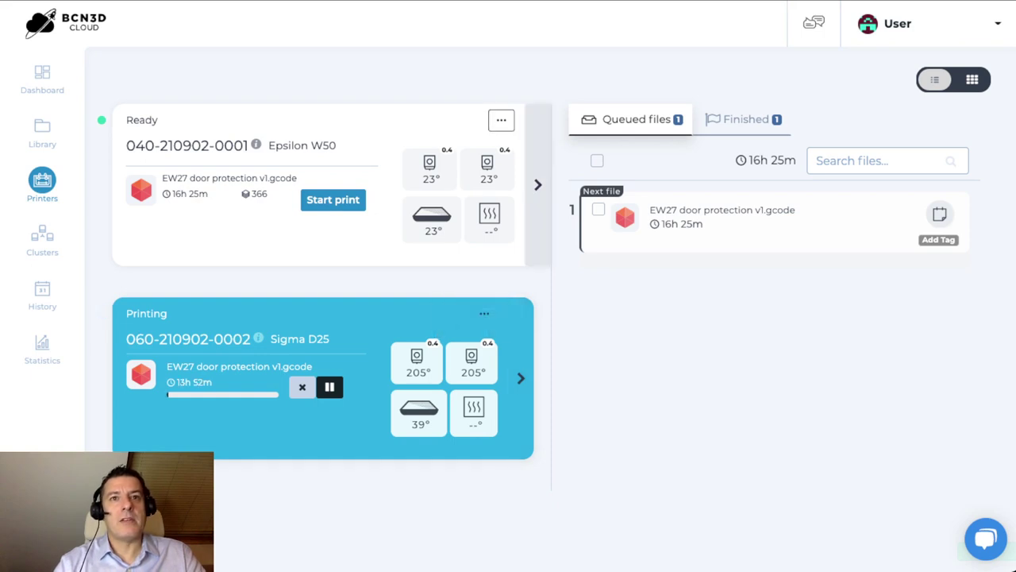
mouse_move(486, 167)
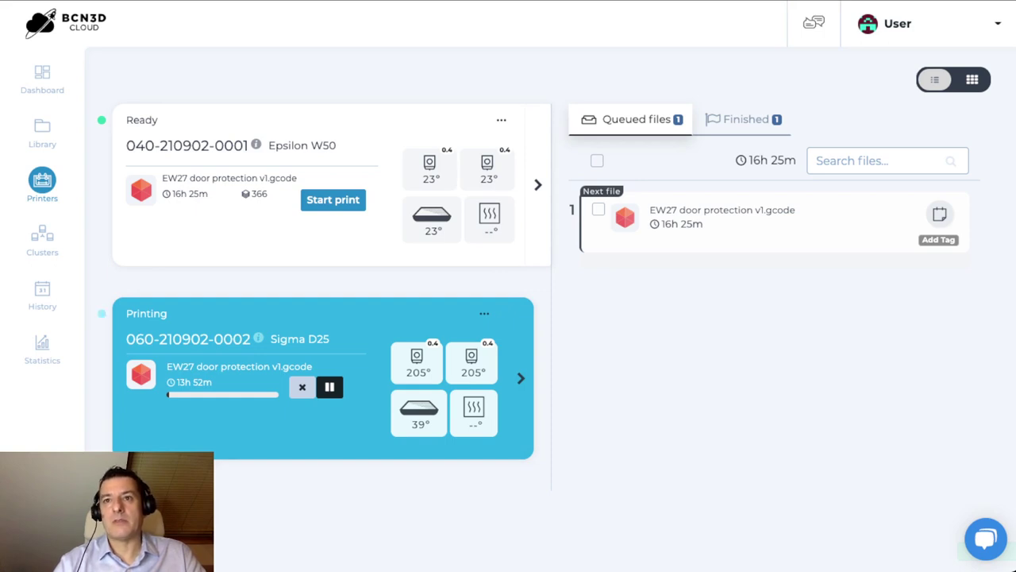
click(939, 215)
click(554, 139)
click(481, 101)
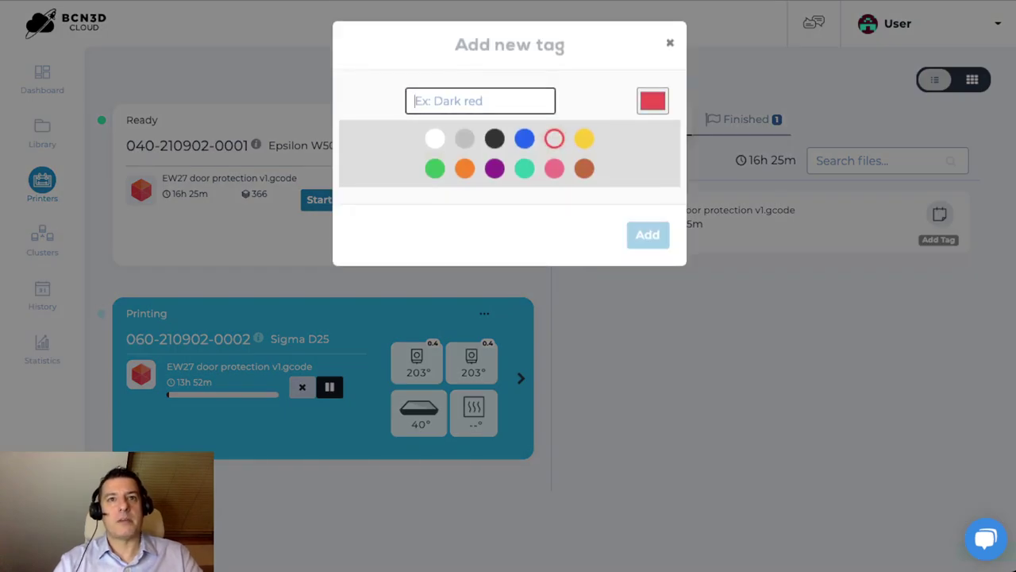
text(Print this in red)
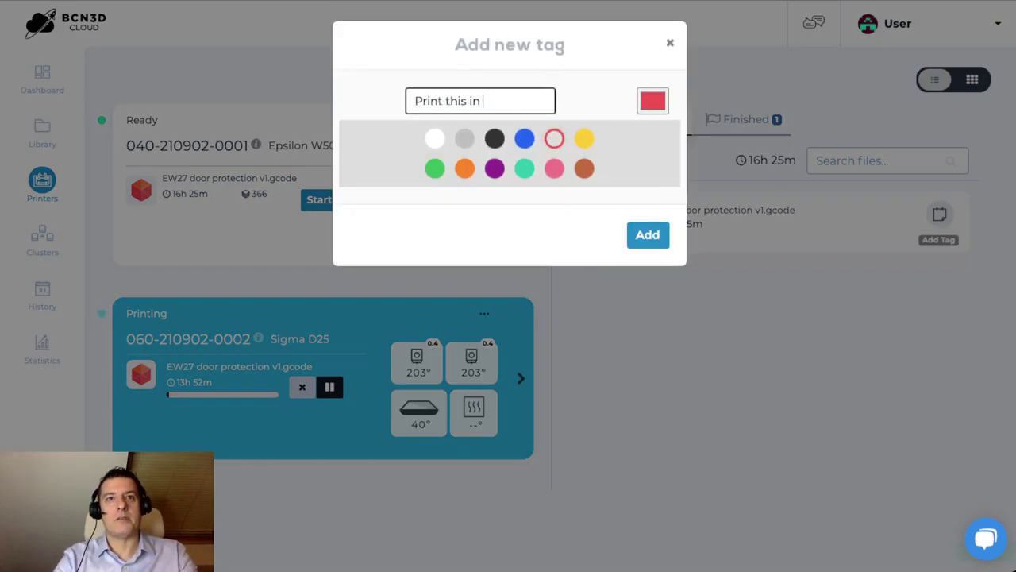
click(648, 235)
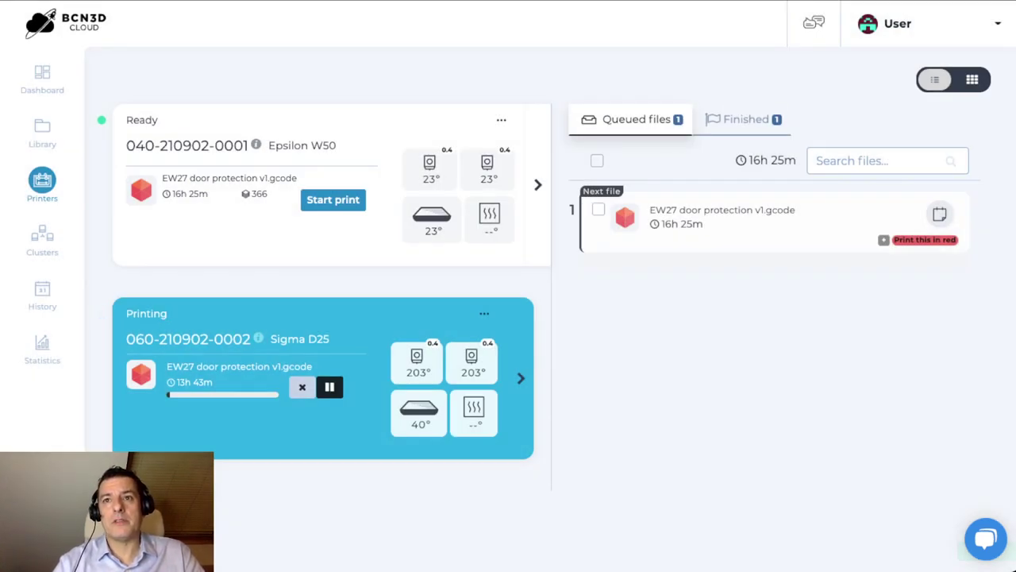
Step: Save a note reading "Notes" on the queued EW27 door protection v1.gcode file
click(139, 170)
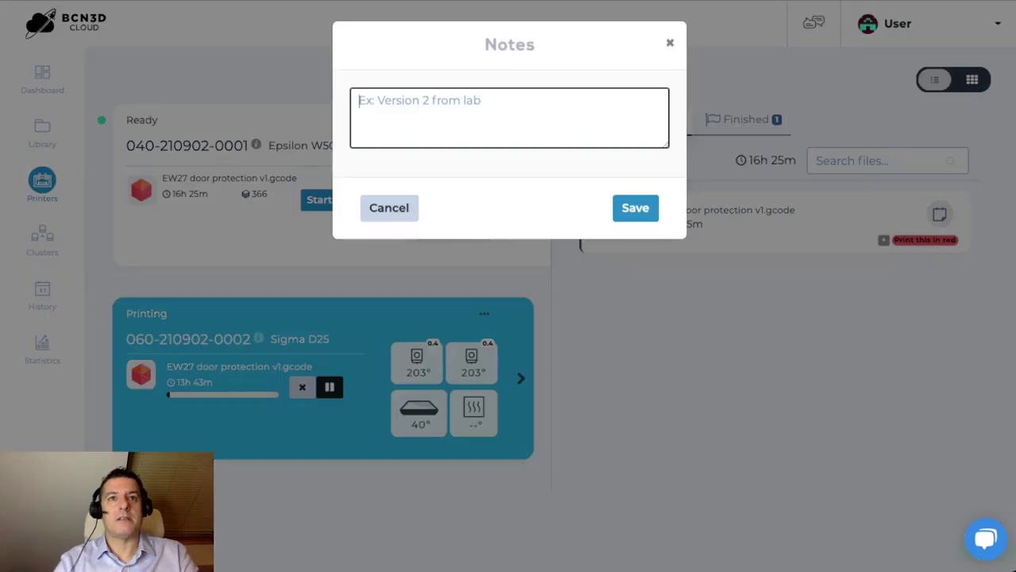
text(Notes)
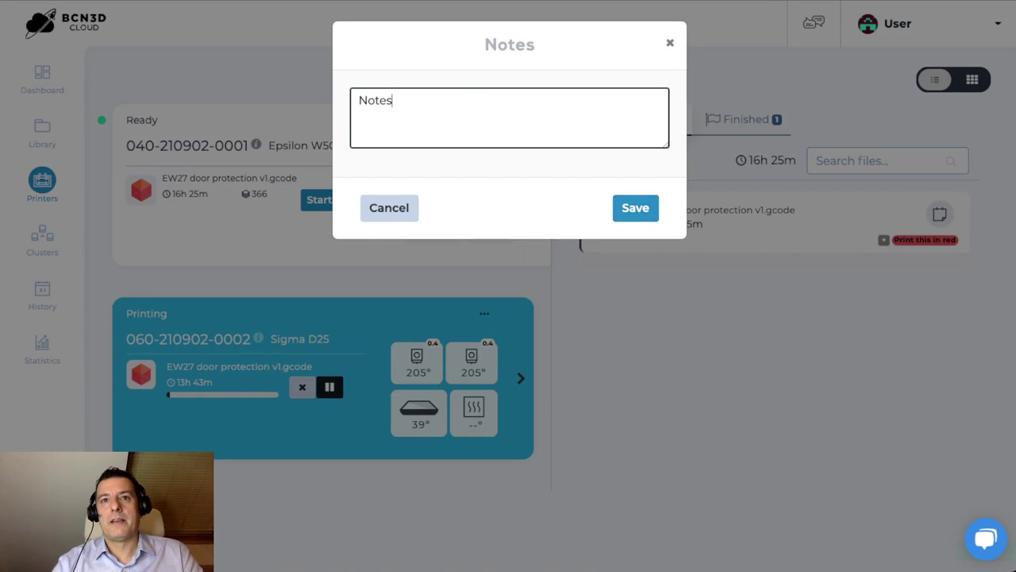
click(635, 208)
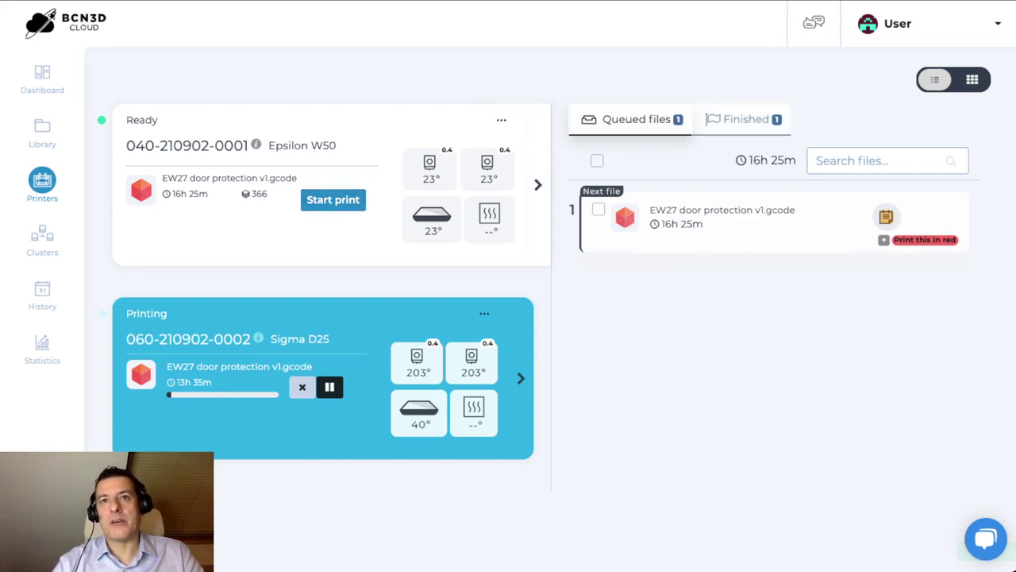
Step: View the Epsilon W50's finished files and the print information of EW50 door protection v2 small.gcode
click(744, 119)
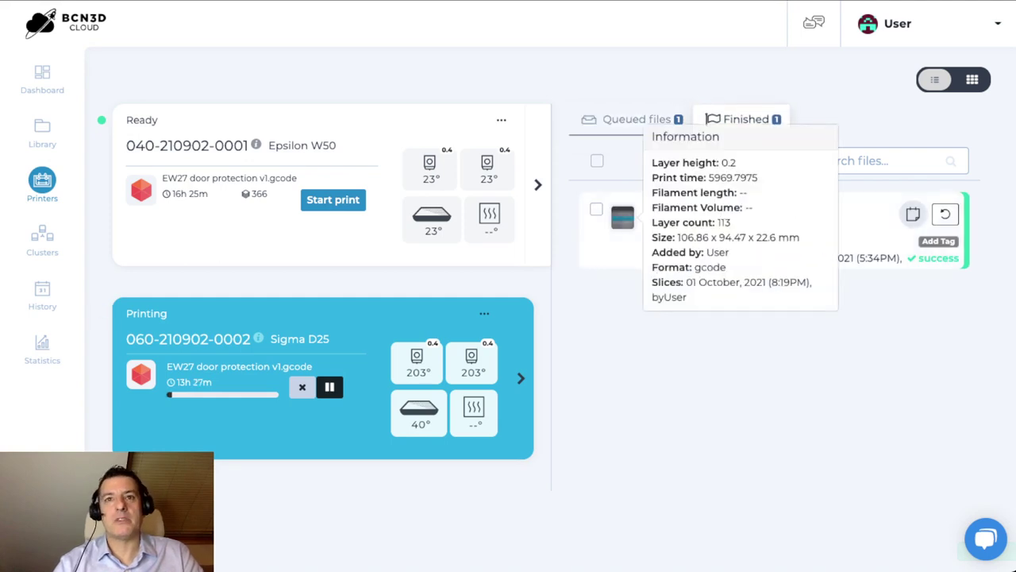
mouse_move(623, 216)
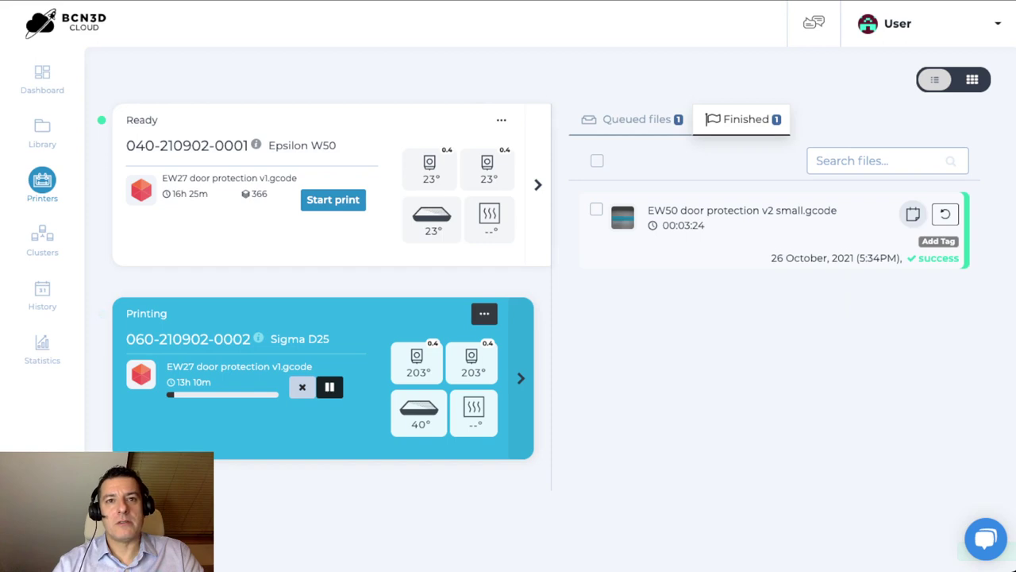
Step: Review the sharing options for the Sigma D25 printer without inviting anyone
click(485, 313)
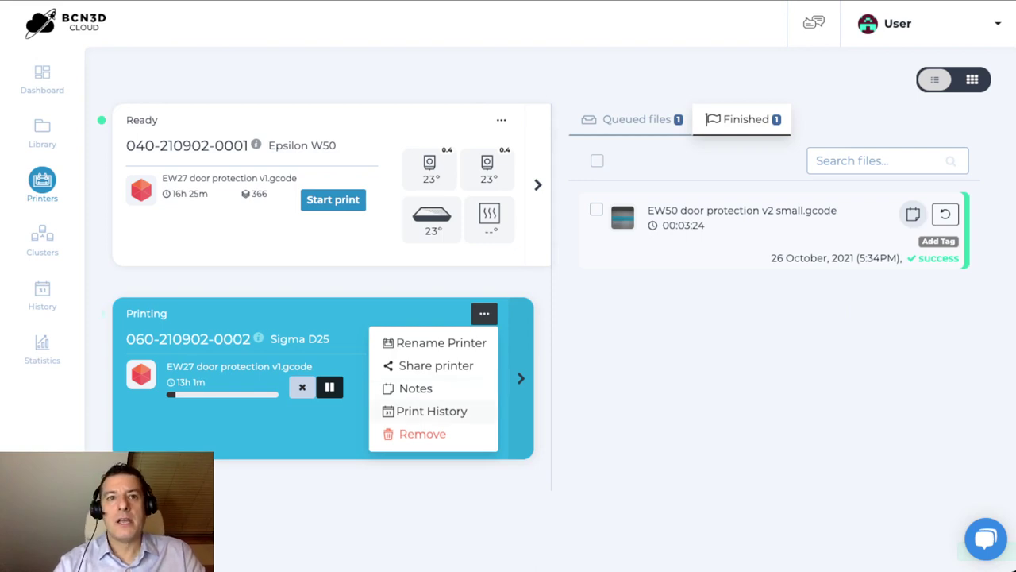
click(436, 365)
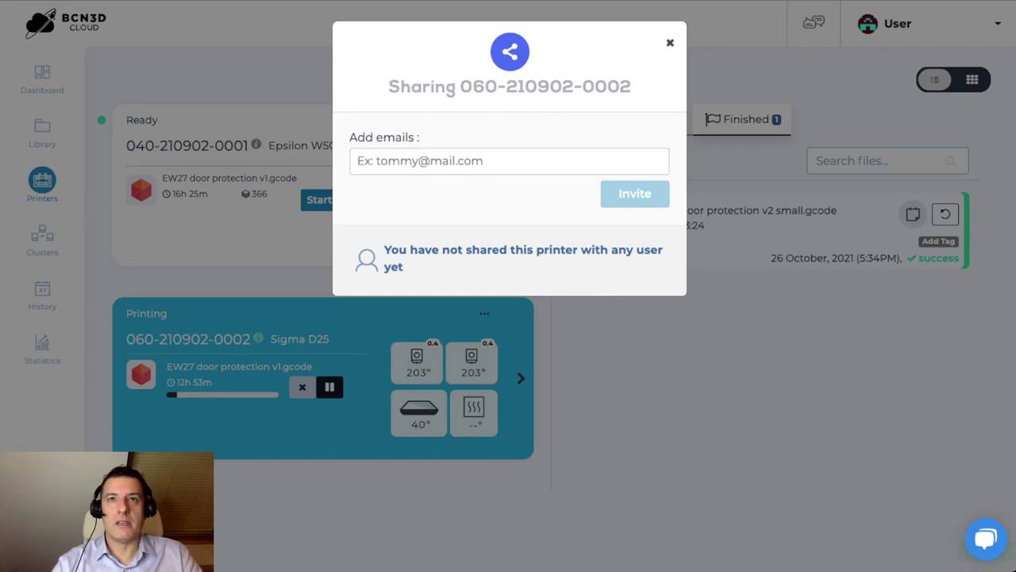
key(Escape)
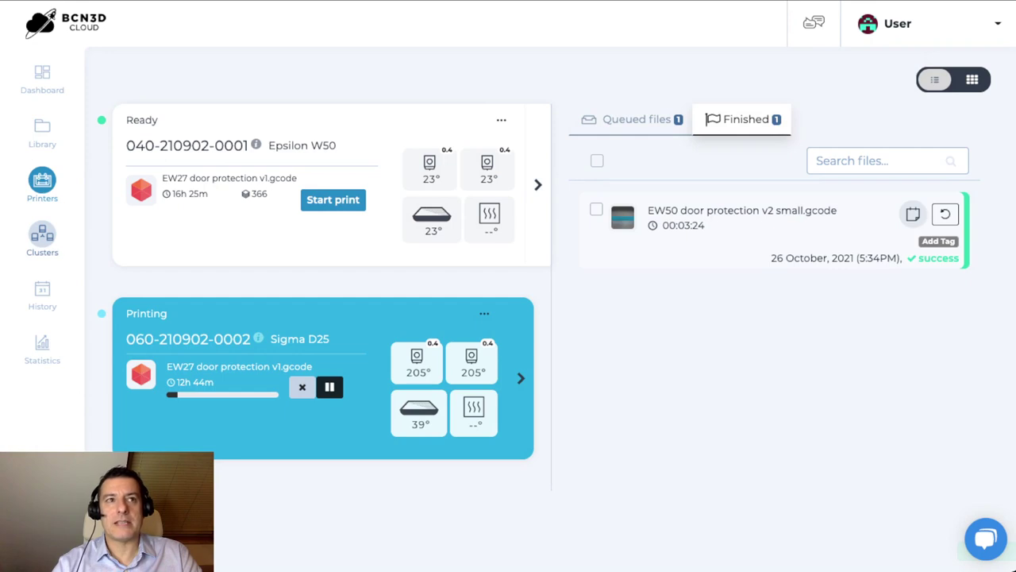
Step: Review the cluster list, then the Material Technical cluster's pending files and the printers available to assign to it
click(42, 238)
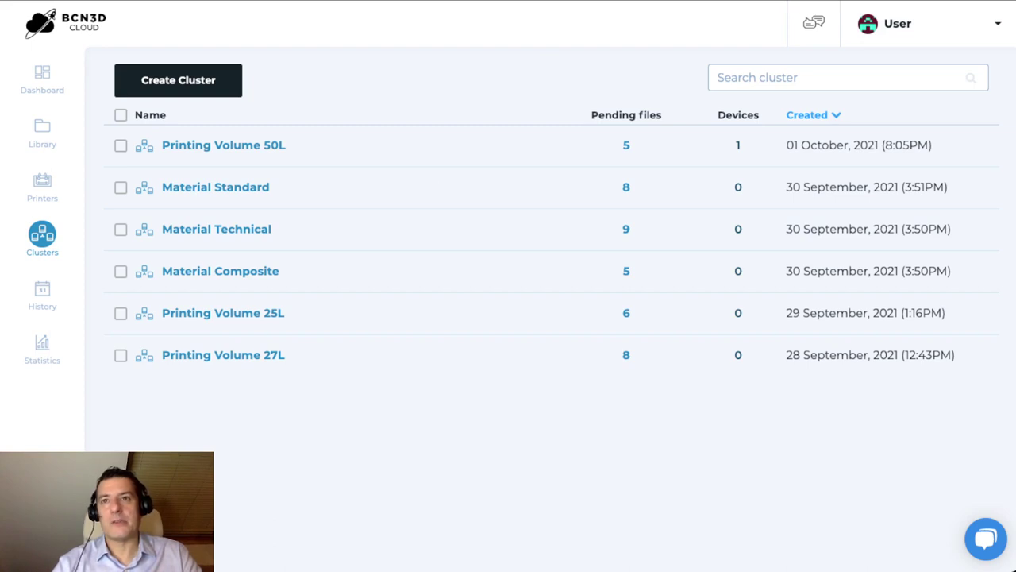
mouse_move(294, 145)
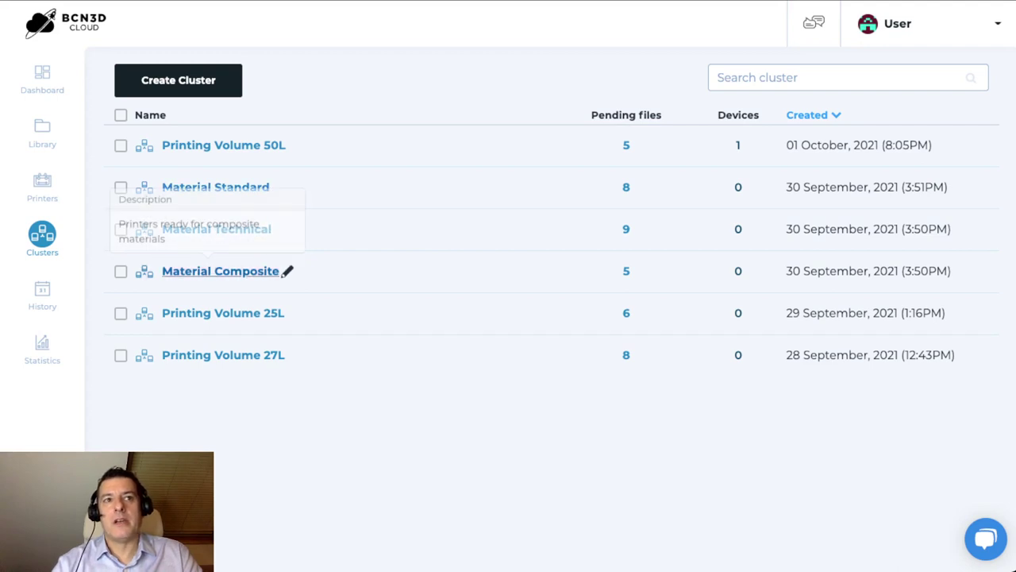
mouse_move(216, 229)
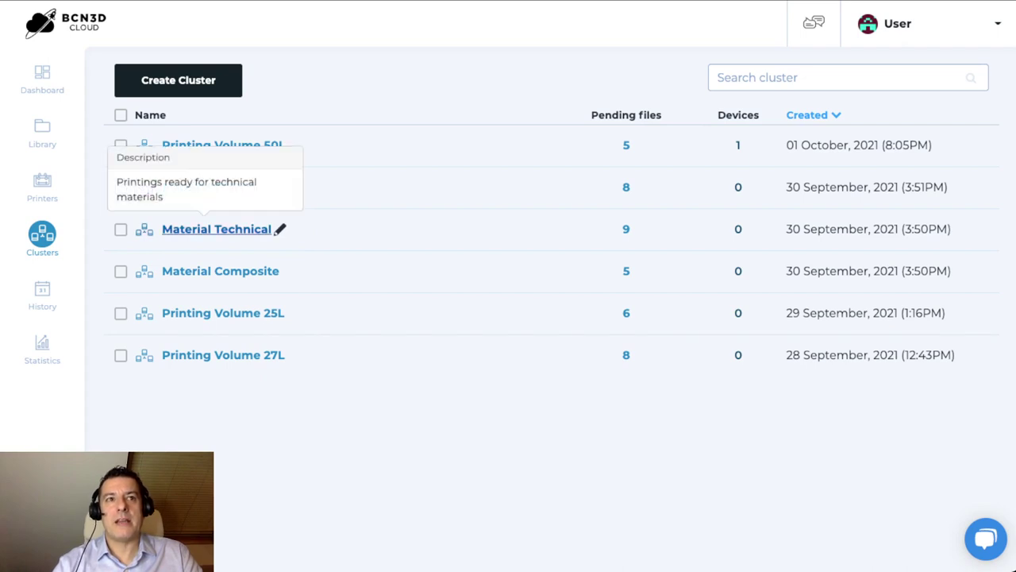
click(210, 229)
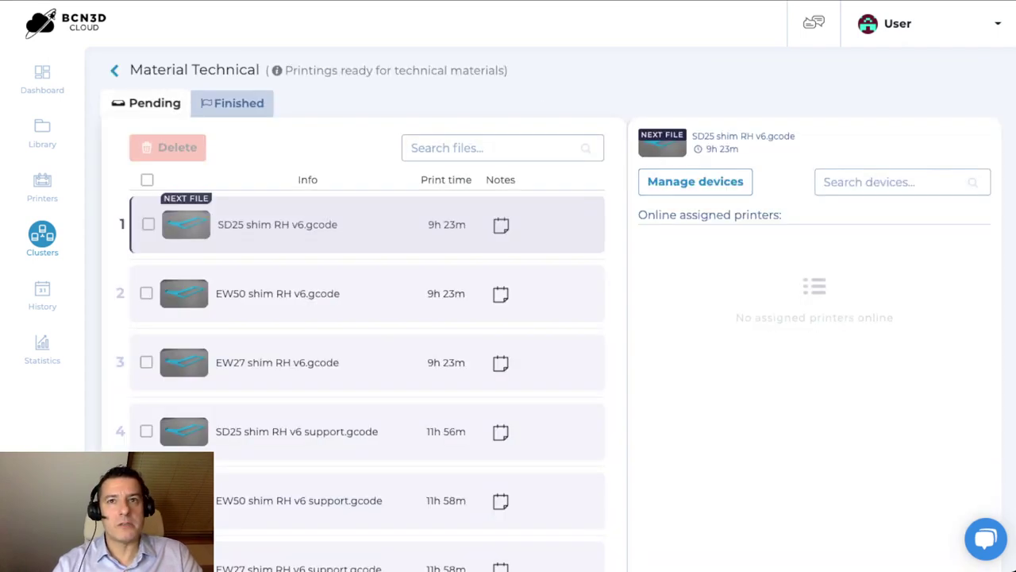
click(695, 181)
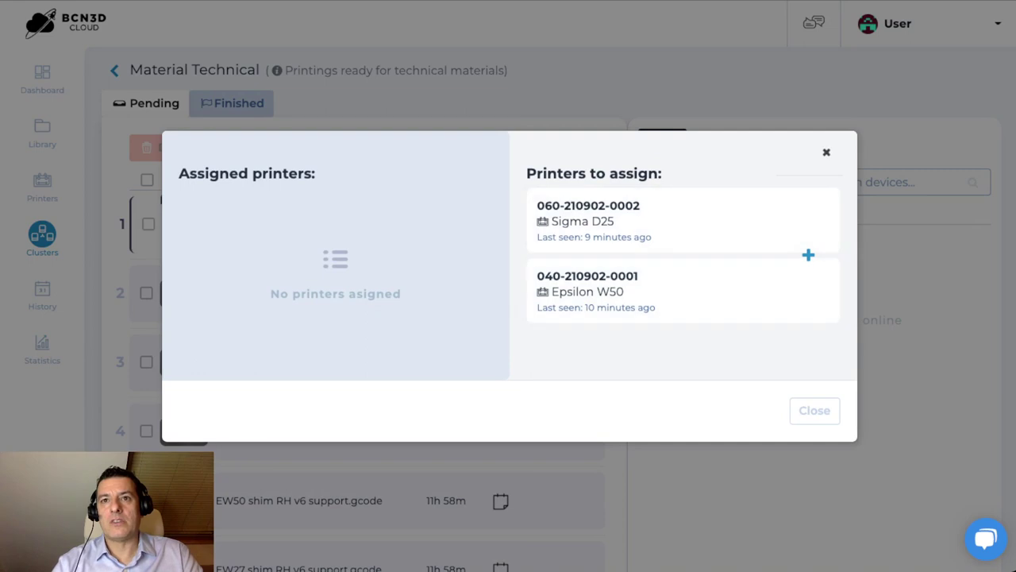
click(826, 151)
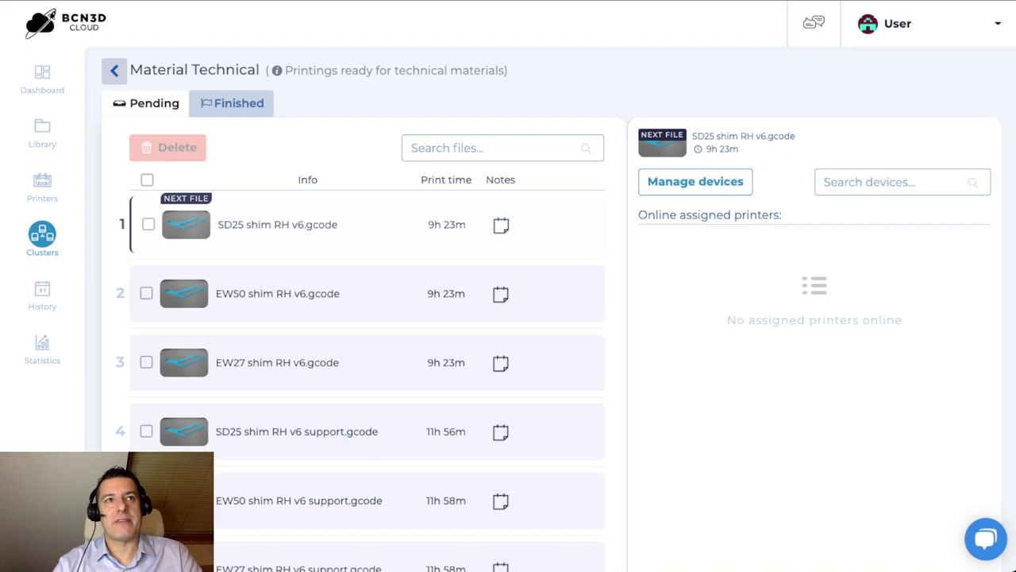
click(115, 70)
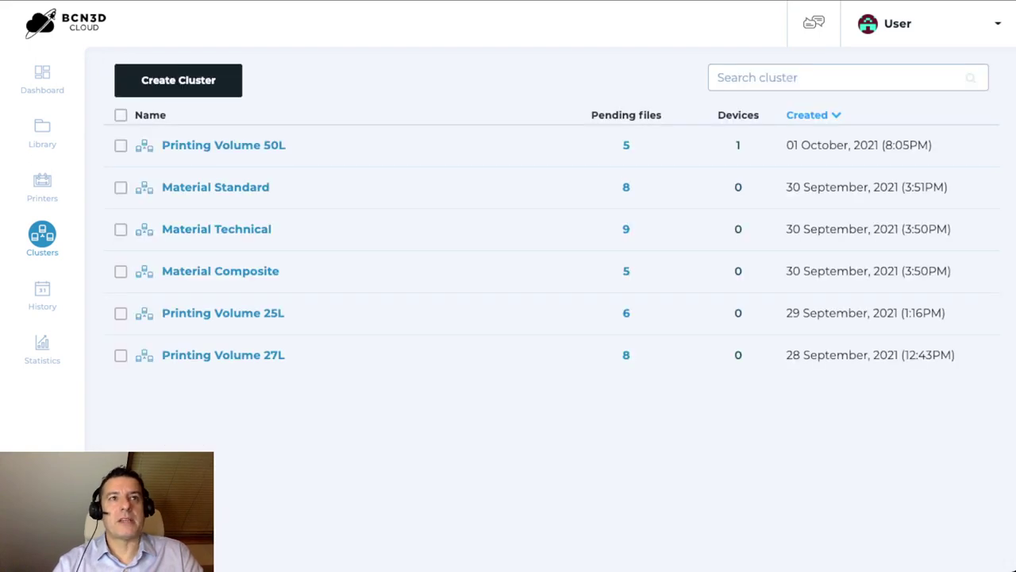
Step: Create a cluster named "New Cluster" with the description "asdafsd" and proceed to adding devices
click(178, 80)
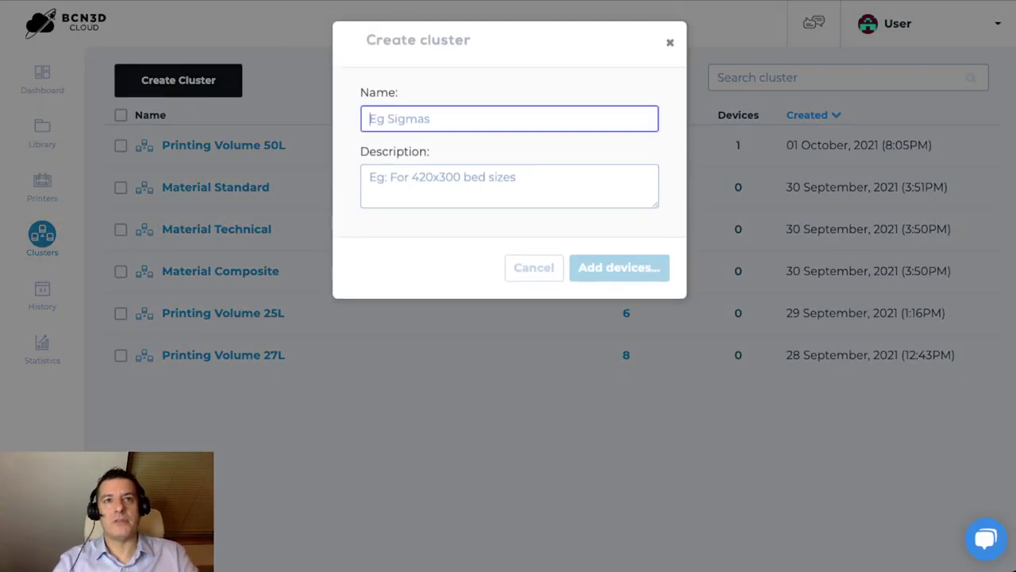
text(New Cluset)
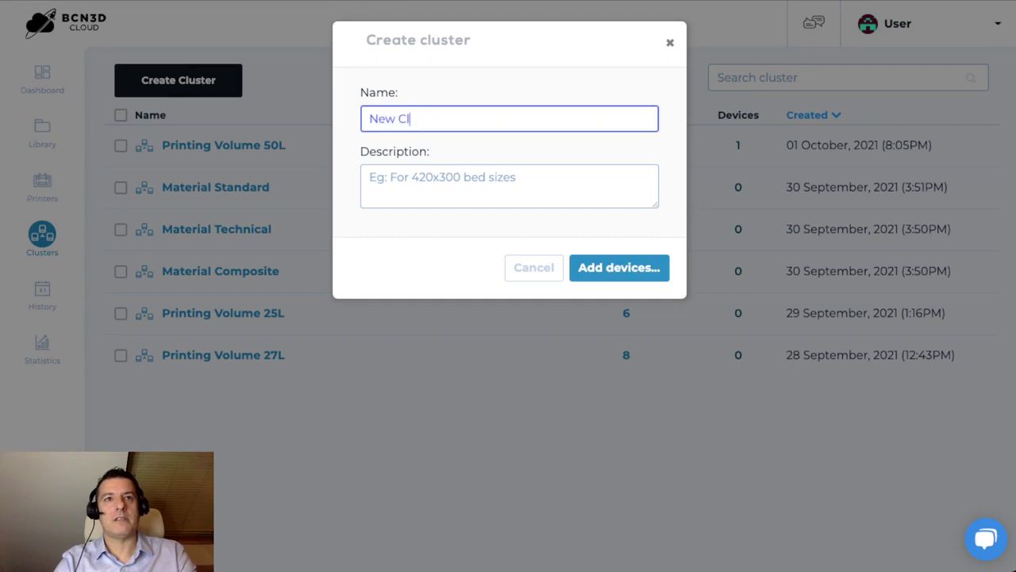
key(BackSpace)
key(BackSpace)
text(ter)
key(Tab)
text(asdafsd)
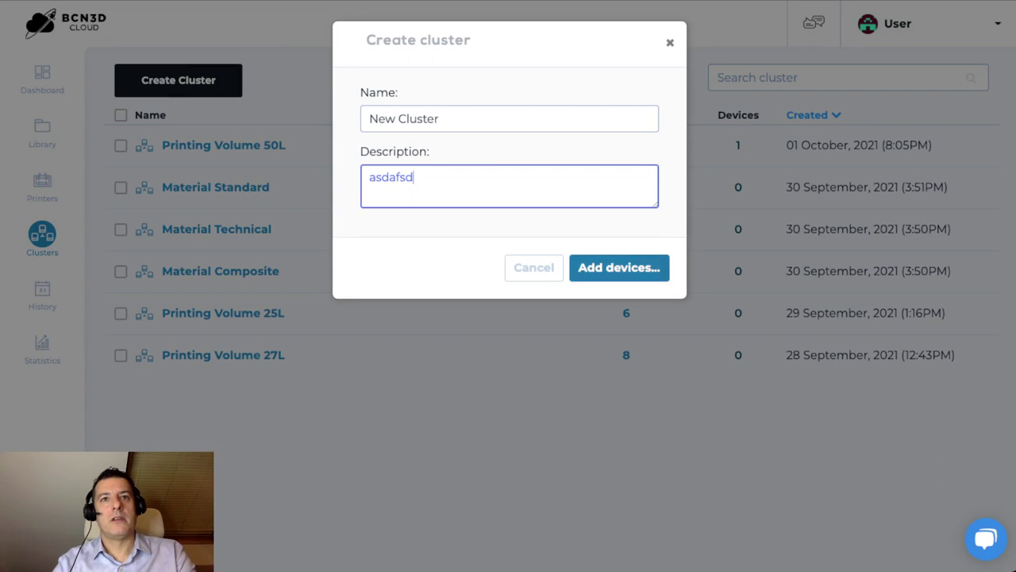
click(619, 268)
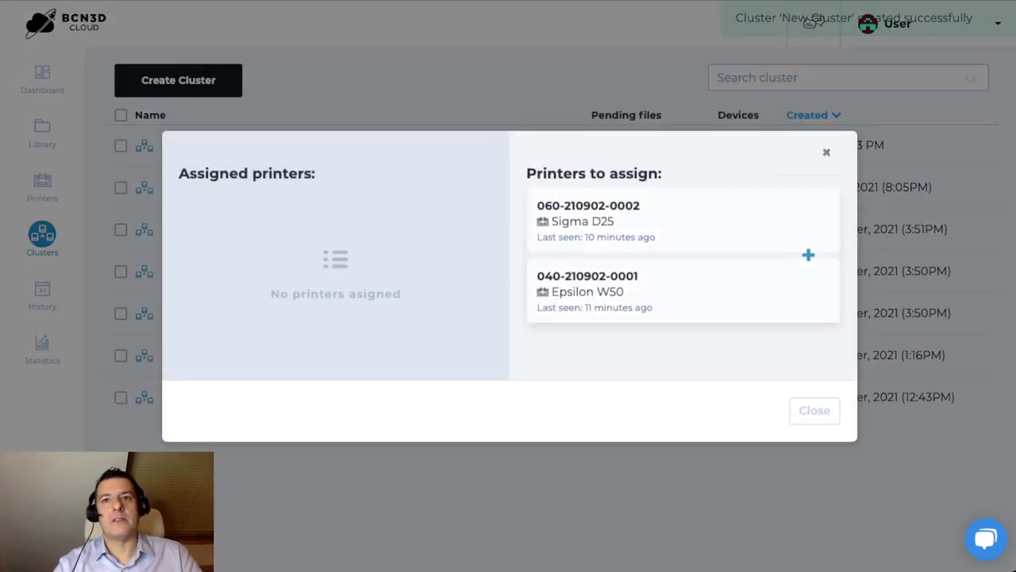
Step: Assign the Epsilon W50 and Sigma D25 to New Cluster, and open the cluster's page
click(807, 256)
click(807, 219)
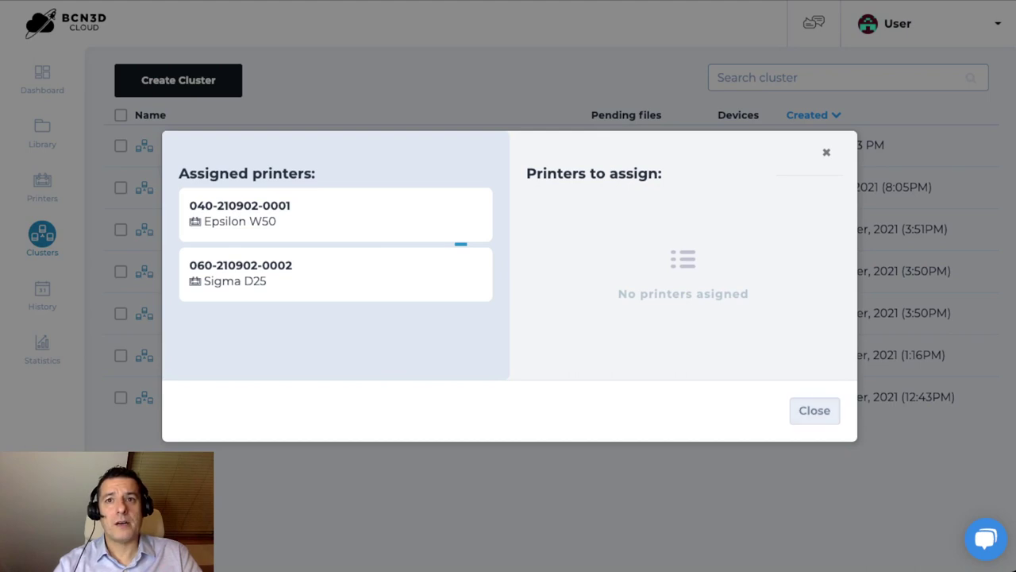
click(815, 411)
mouse_move(198, 146)
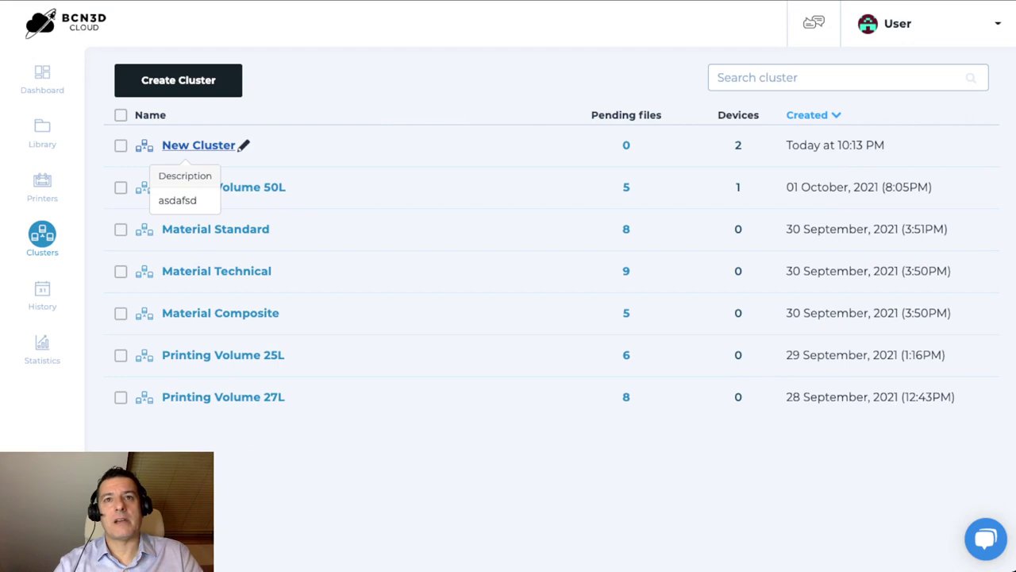
click(198, 146)
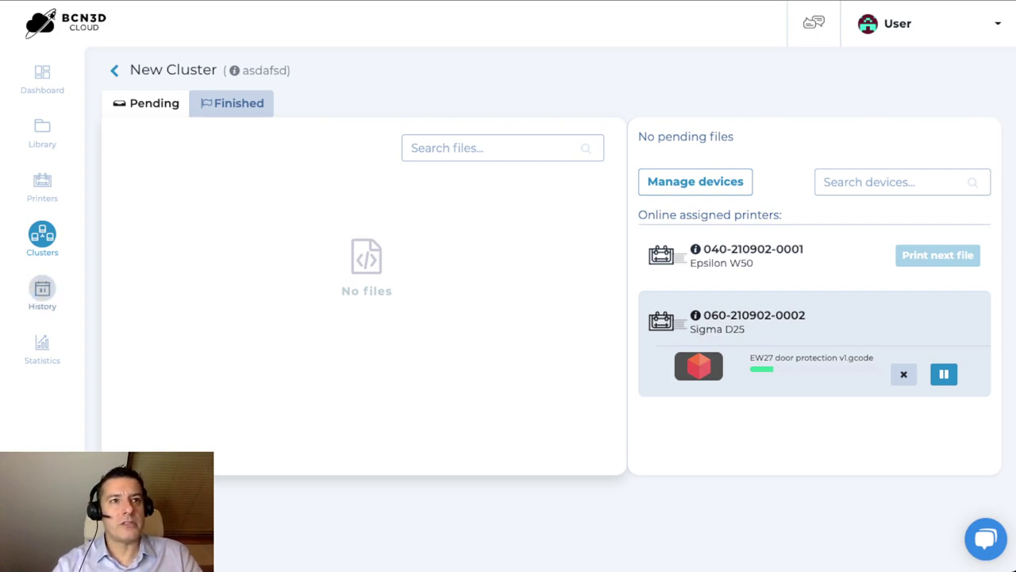
Step: Review the most recent print jobs in the print history
click(42, 288)
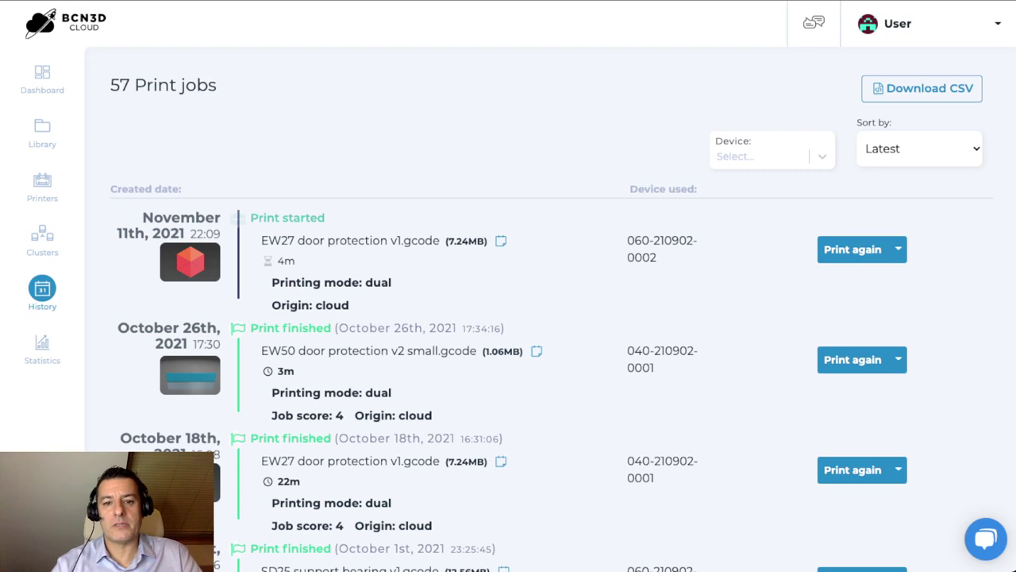
scroll(508, 286, down, 1)
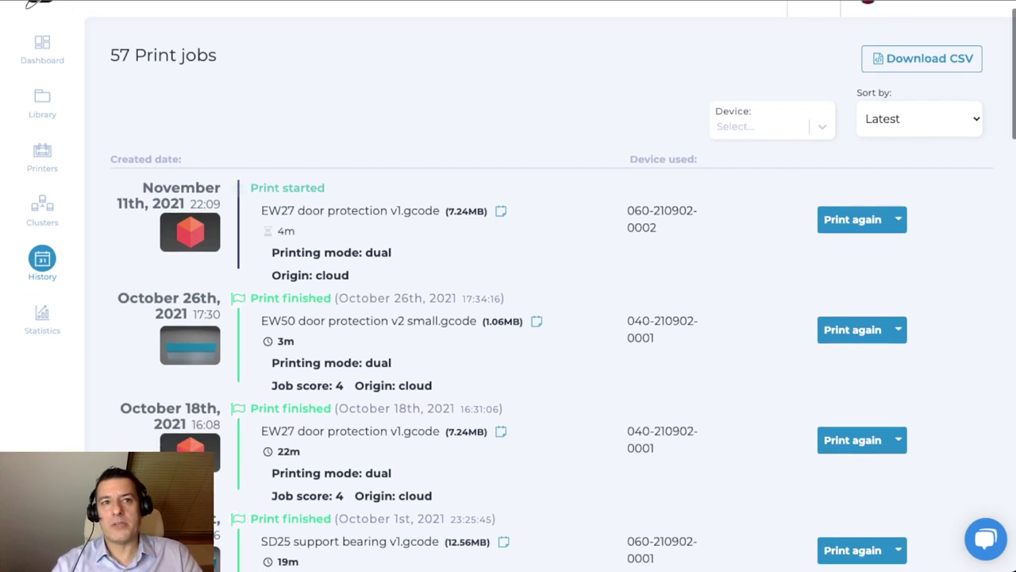
scroll(508, 285, up, 1)
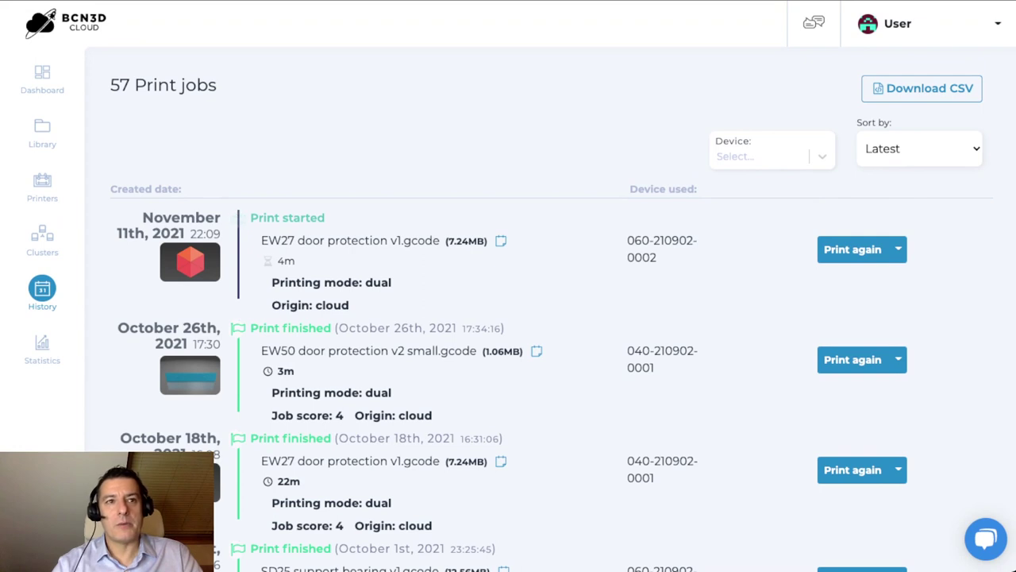
scroll(509, 286, down, 1)
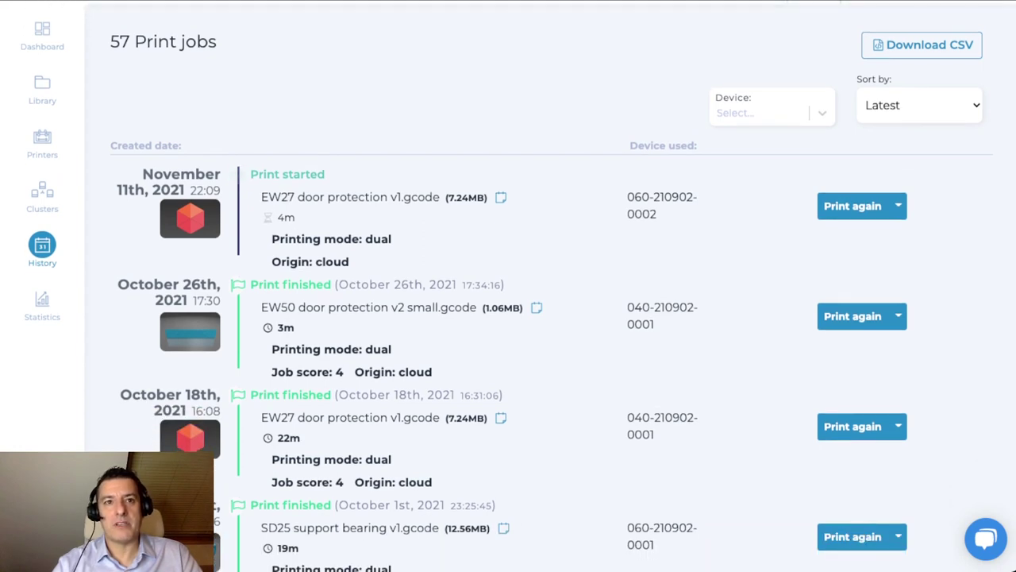
scroll(508, 286, down, 1)
scroll(508, 286, down, 1)
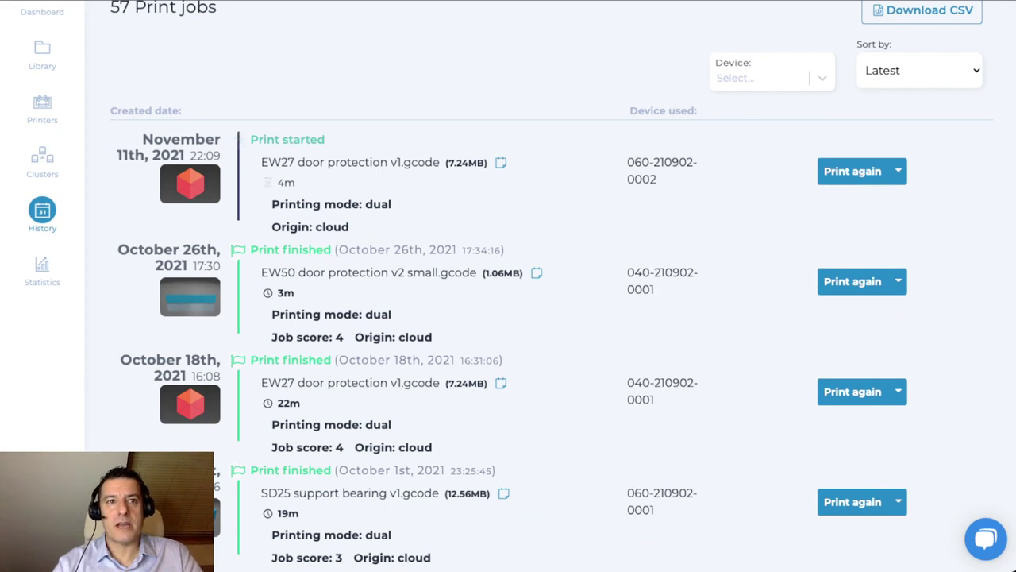
scroll(508, 286, down, 1)
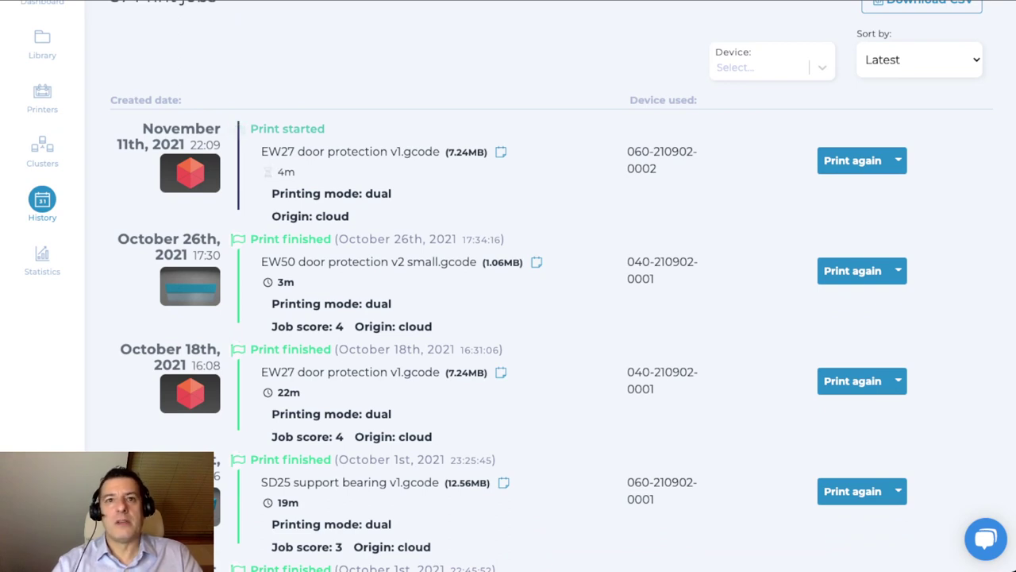
Step: Save the note "This was a very short print" on the EW50 door protection v2 small.gcode job in the history
click(536, 262)
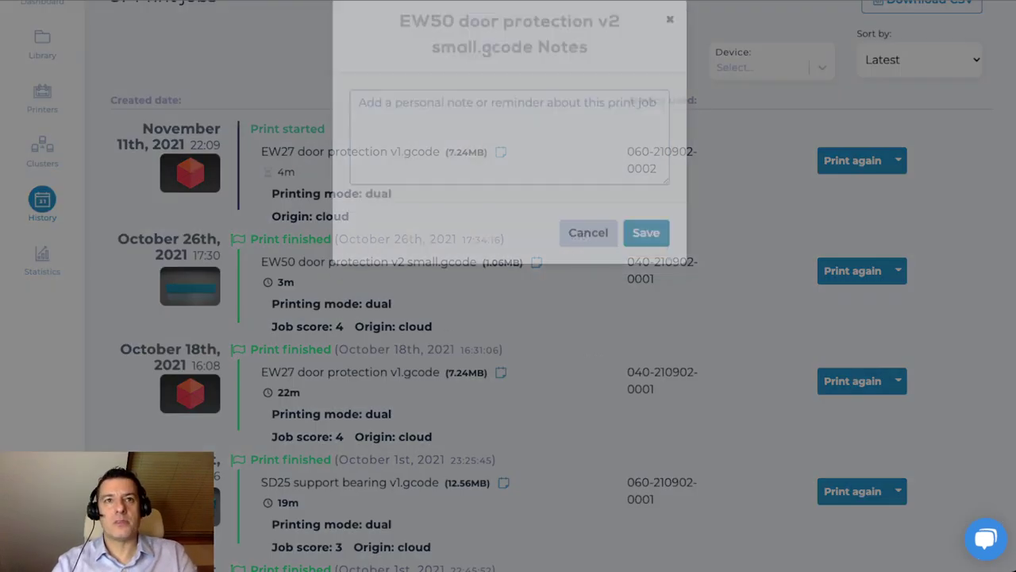
click(508, 159)
text(This )
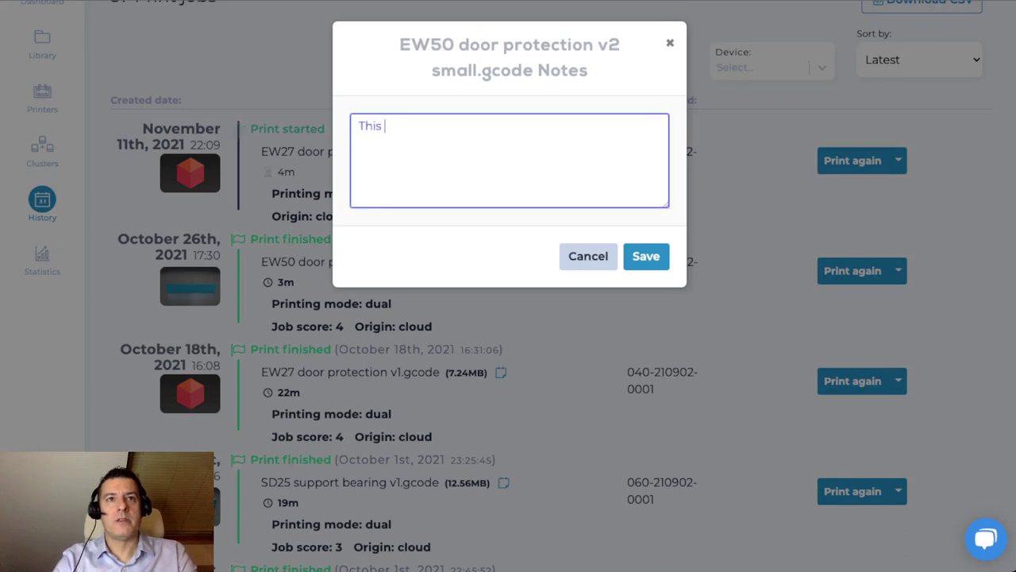
text(was a very short print)
click(645, 255)
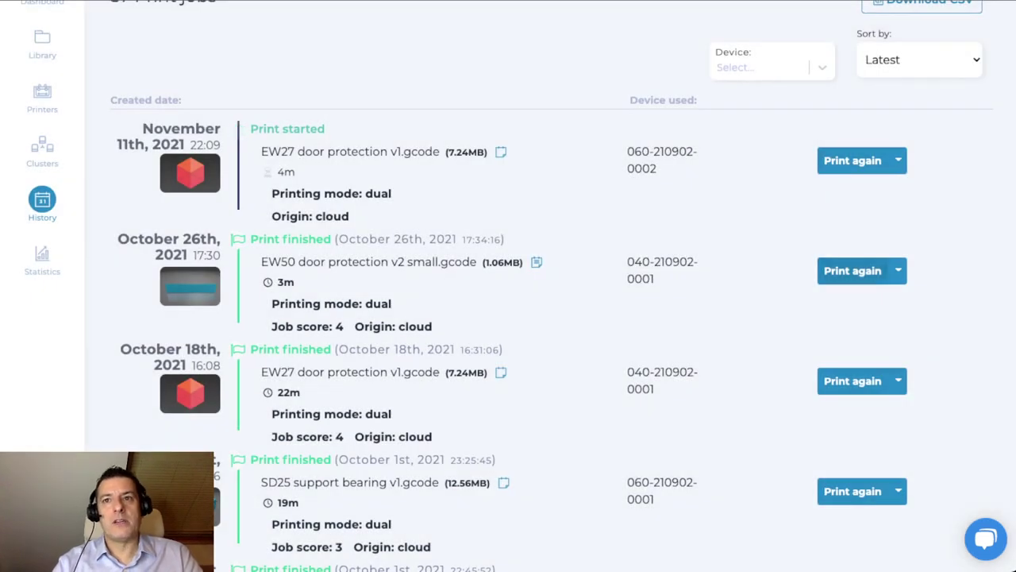
Step: View the reprint options for EW50 door protection v2 small.gcode and look through the older print jobs
click(898, 271)
key(Escape)
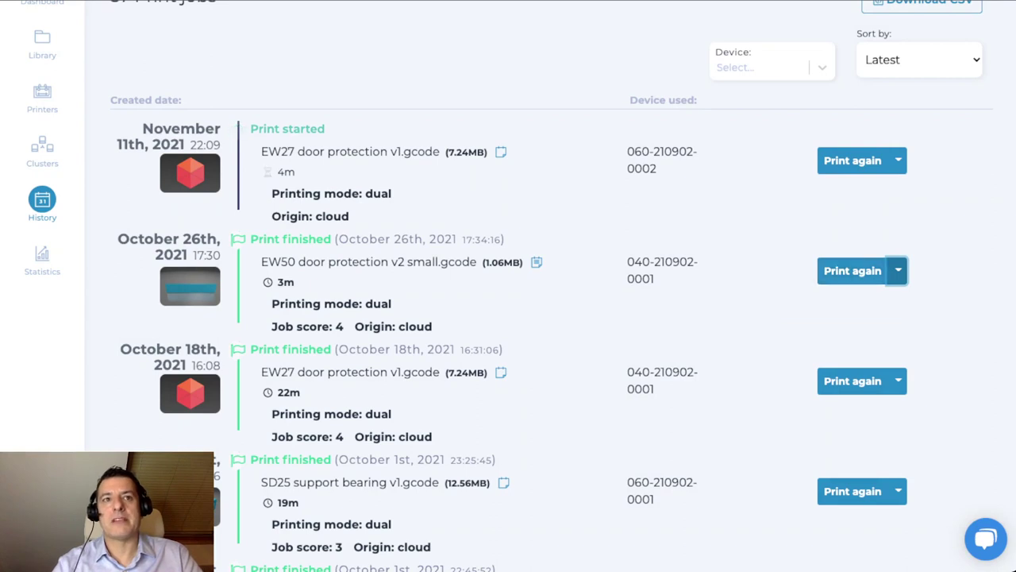
click(898, 270)
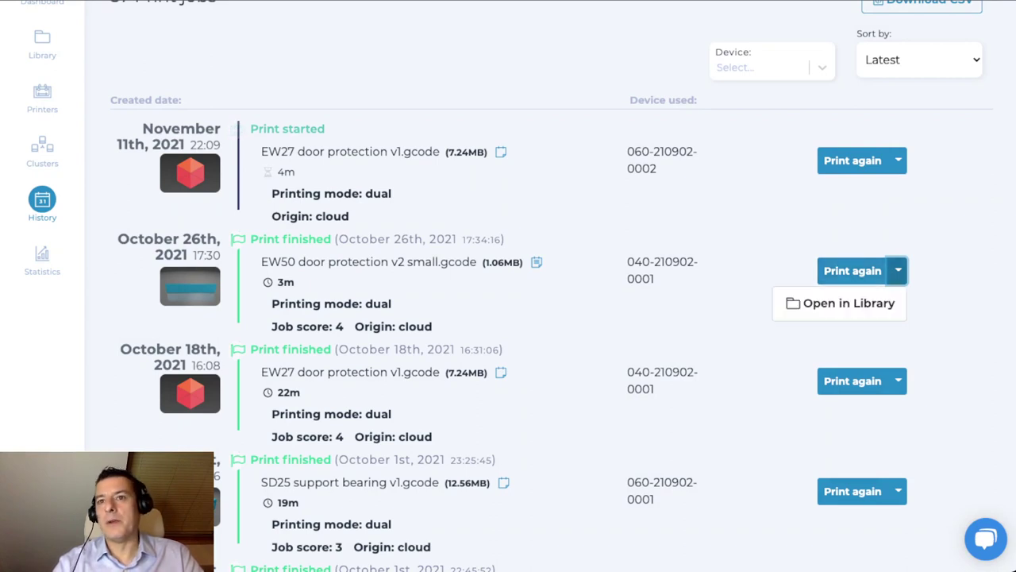
key(Escape)
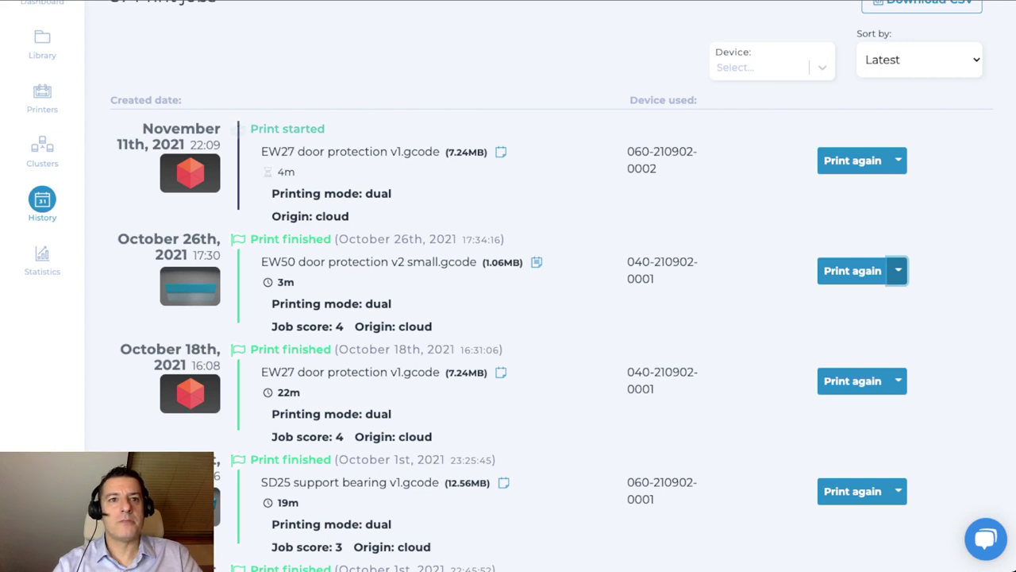
scroll(508, 286, down, 3)
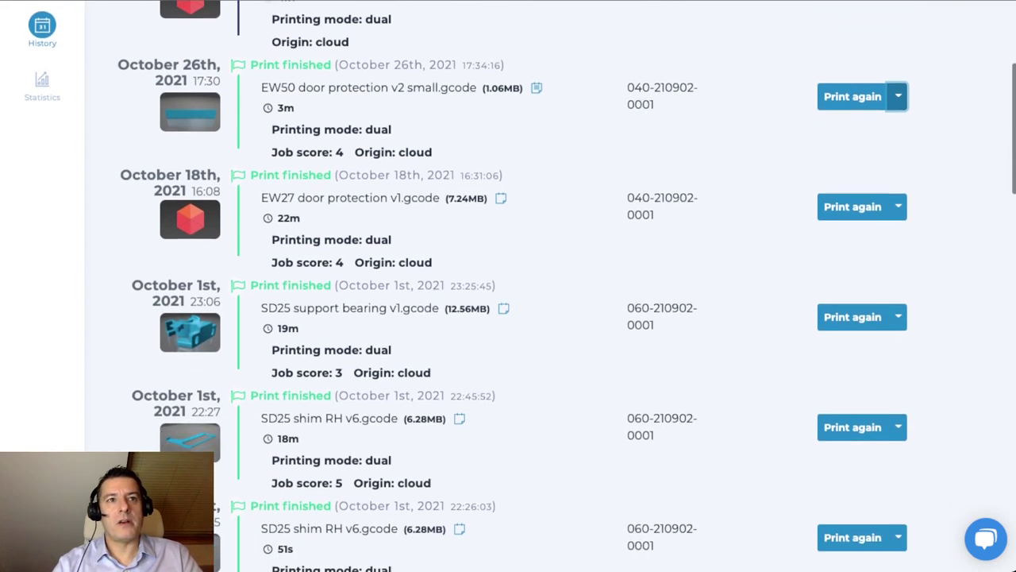
scroll(508, 286, down, 1)
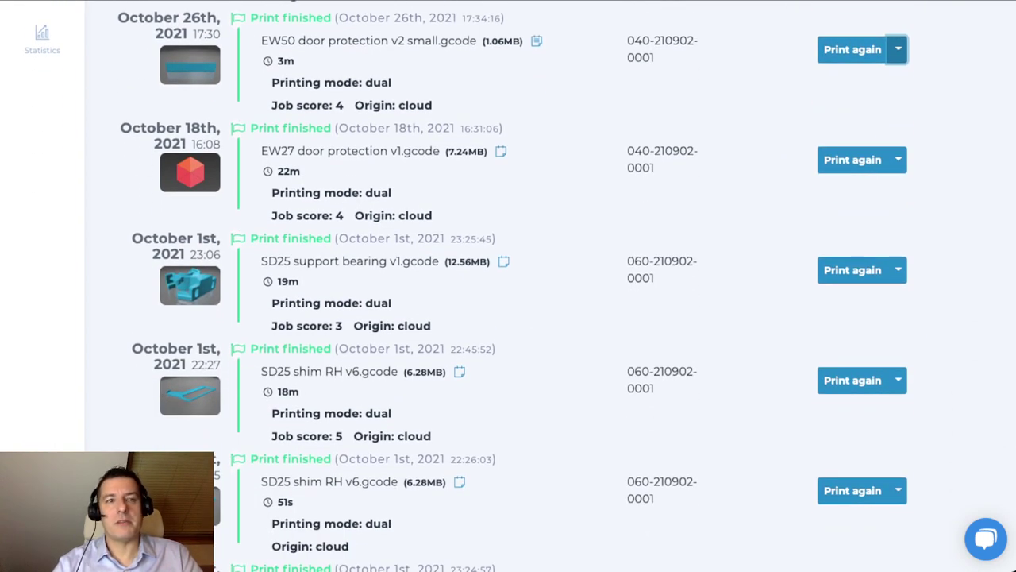
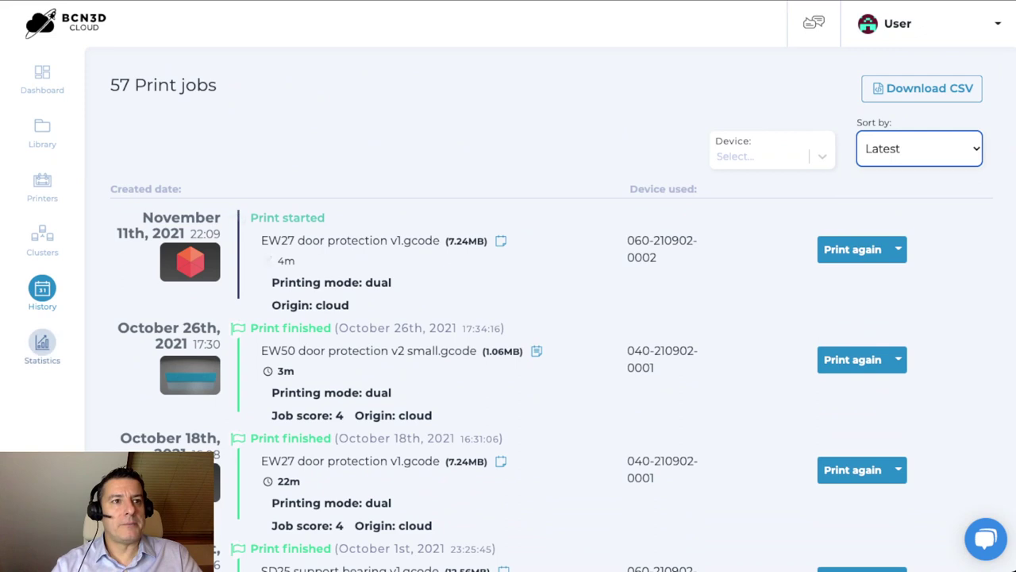
Step: Review the print statistics and the date range selection for the filament used chart
click(42, 342)
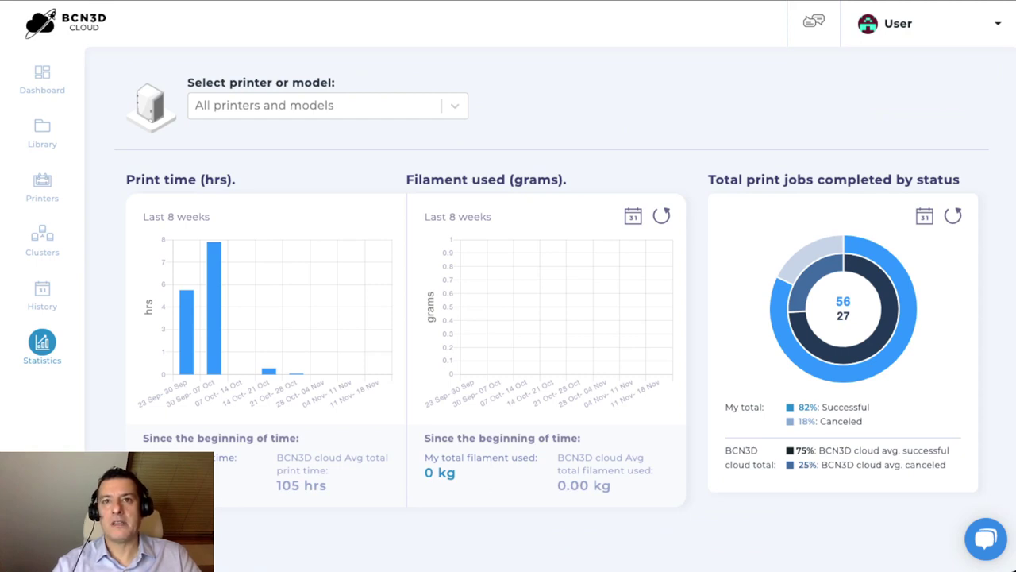
click(633, 216)
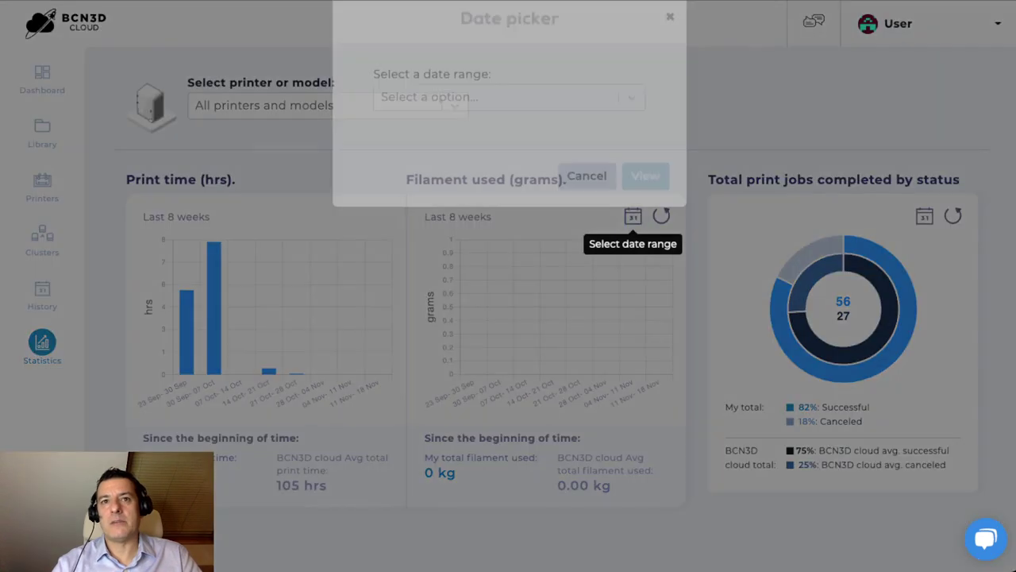
key(Escape)
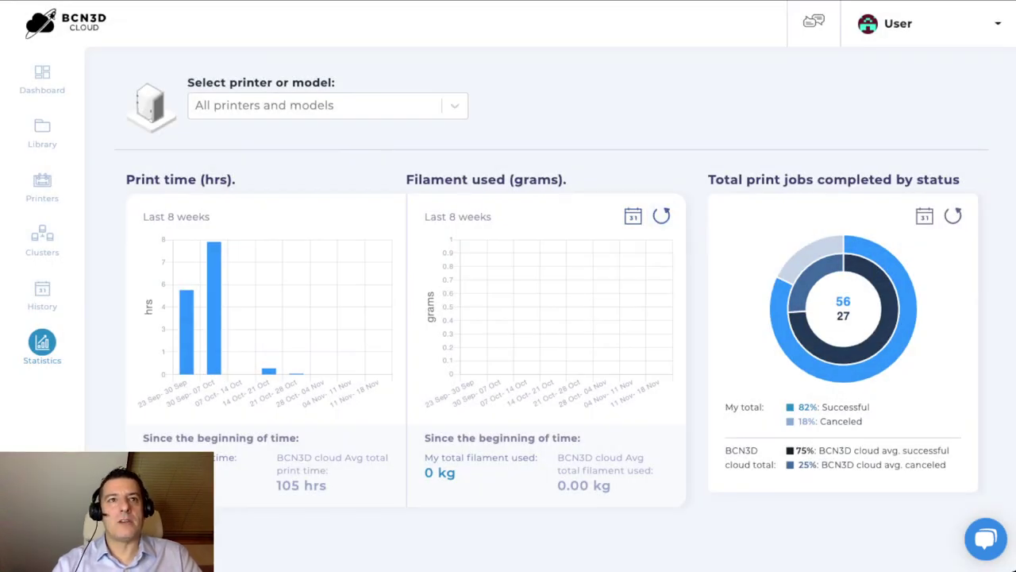
Step: Filter the print statistics to the Epsilon W50 printer model
click(317, 104)
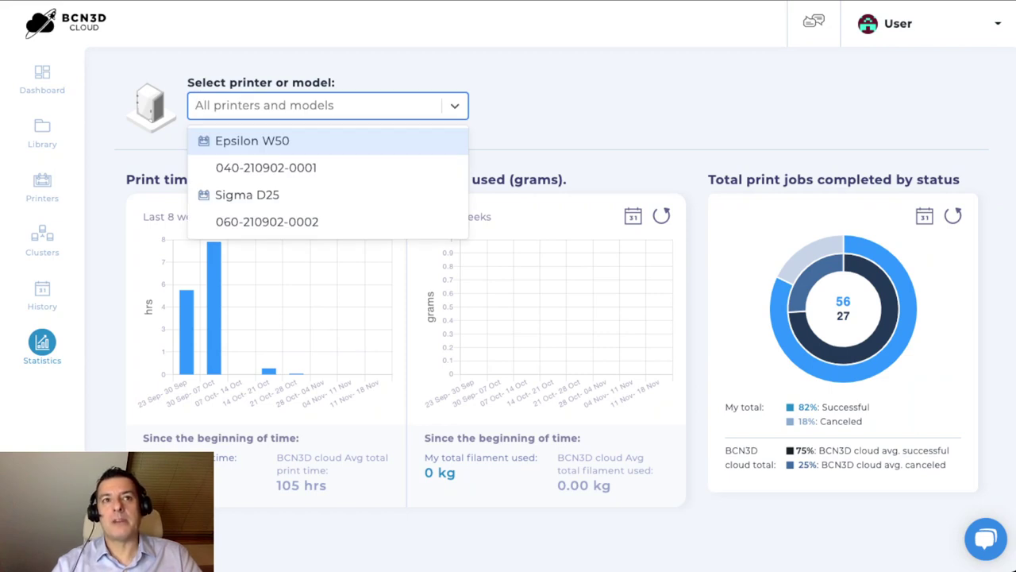
key(Down)
key(Up)
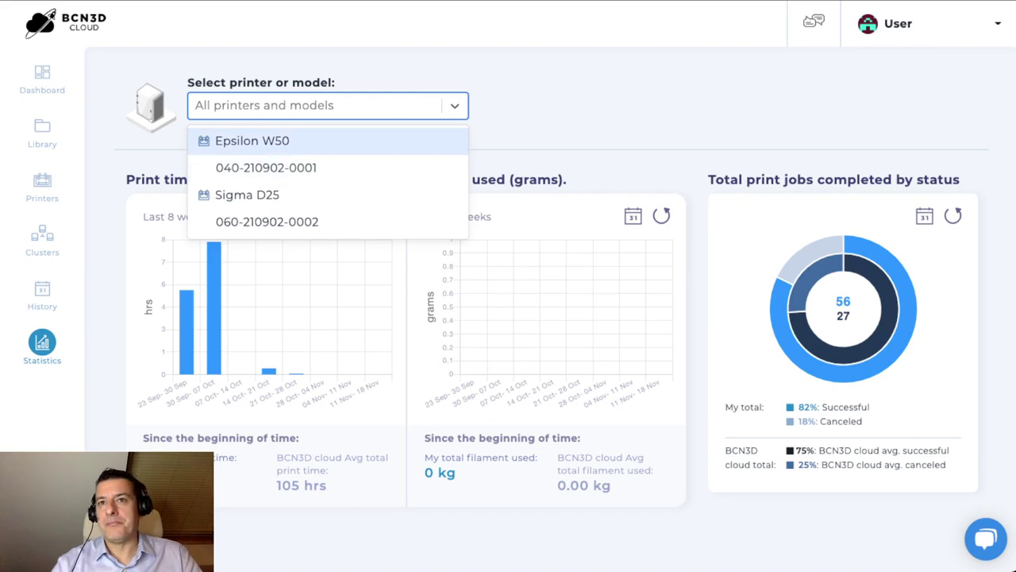
key(Down)
key(Up)
key(Return)
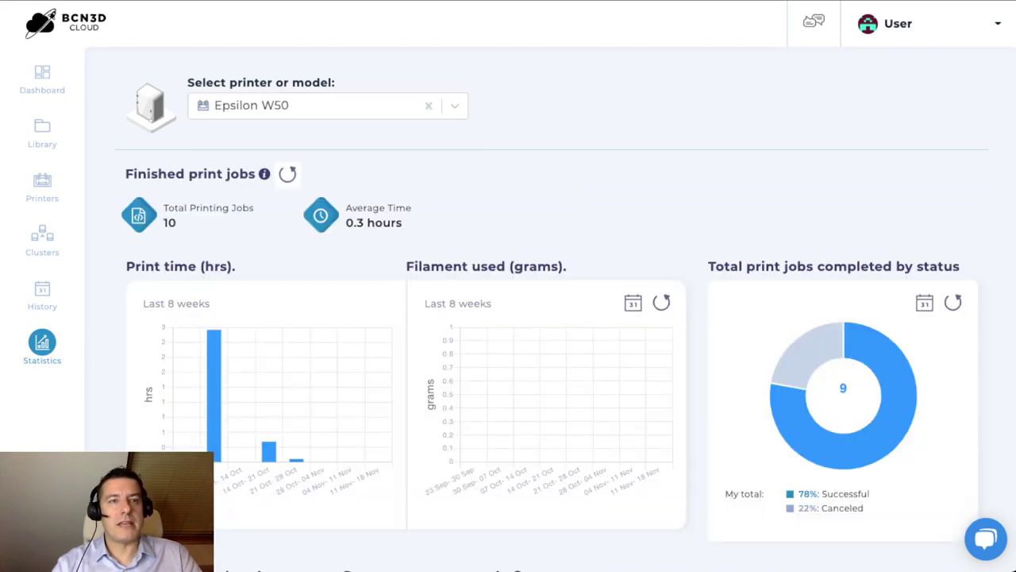
Step: Review the Epsilon W50 statistics, including print time, job status, queue items, success ratio, printing mode and material/hotend combination
scroll(508, 286, down, 3)
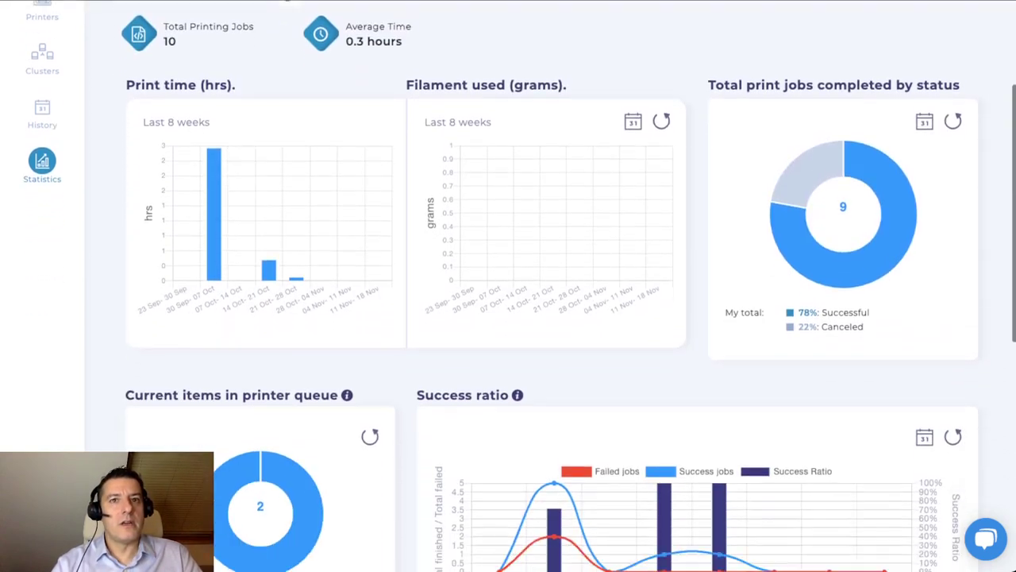
scroll(508, 286, down, 1)
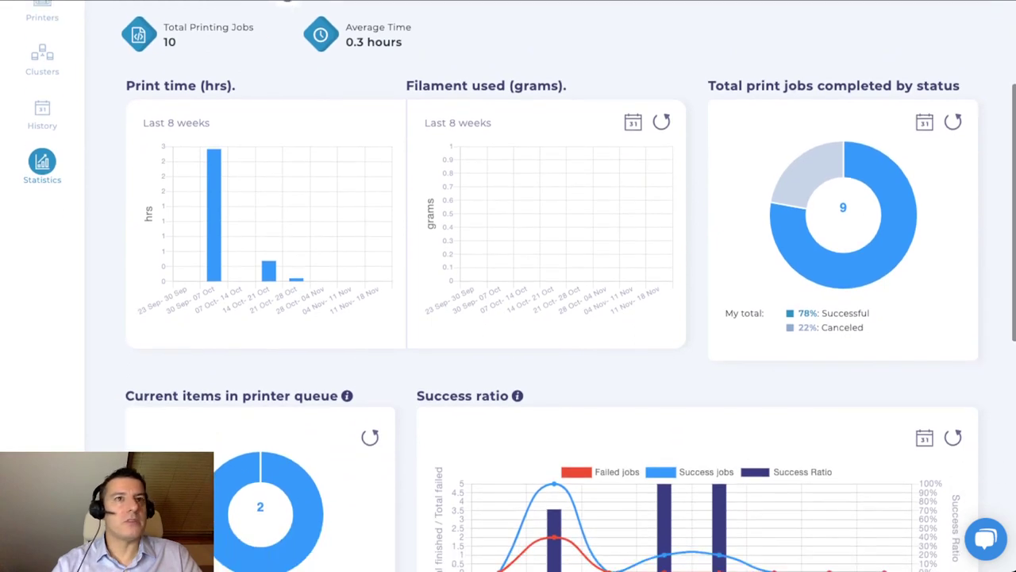
scroll(509, 286, up, 2)
scroll(509, 286, up, 2)
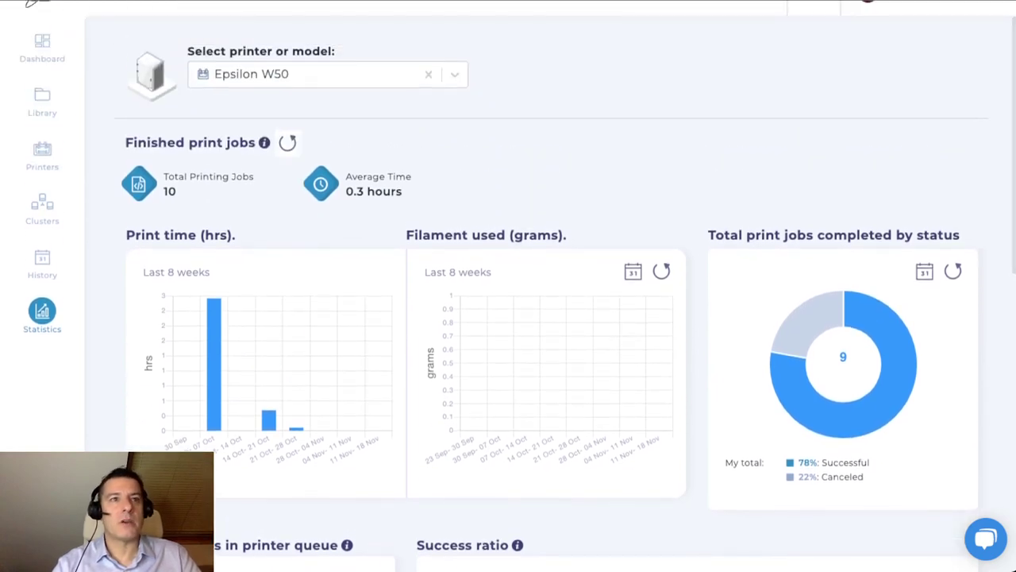
scroll(509, 286, down, 2)
scroll(508, 286, down, 1)
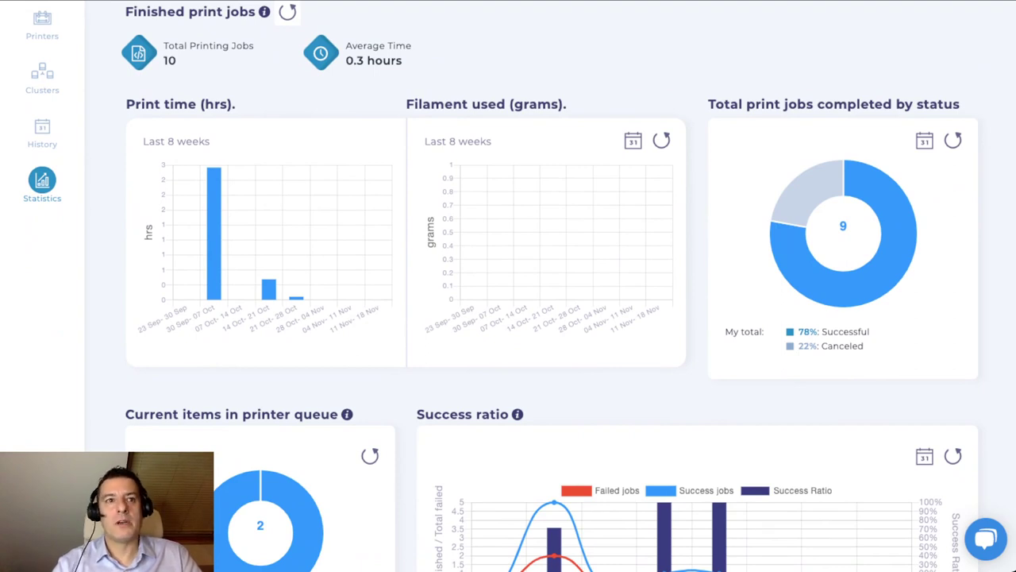
scroll(508, 286, down, 5)
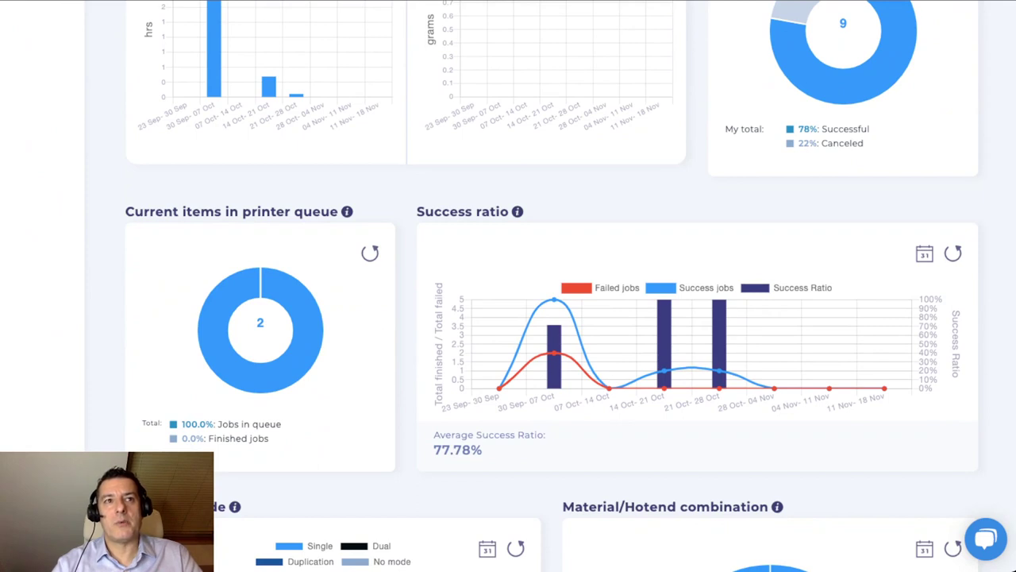
scroll(516, 361, down, 1)
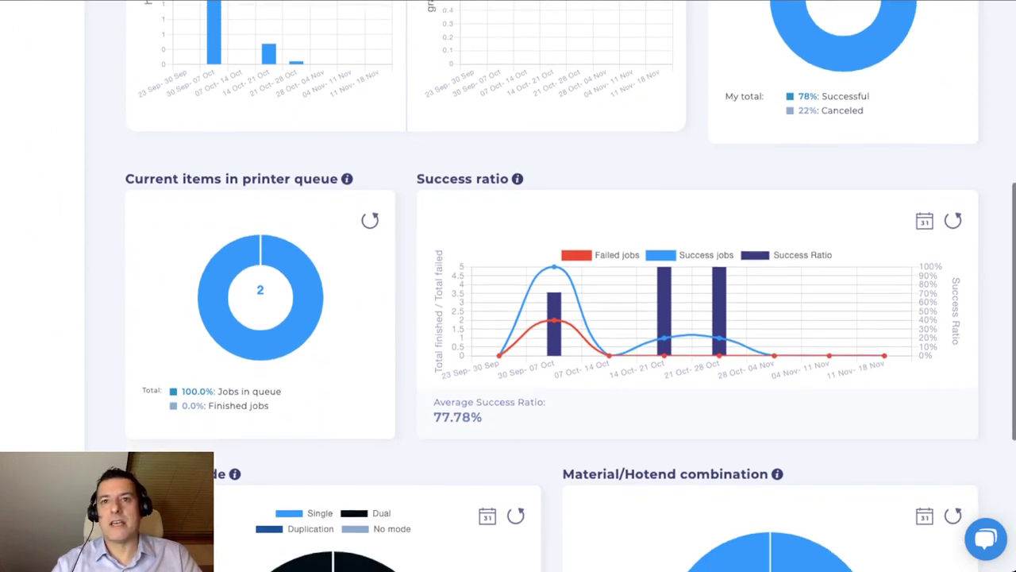
scroll(516, 361, down, 4)
scroll(516, 361, down, 2)
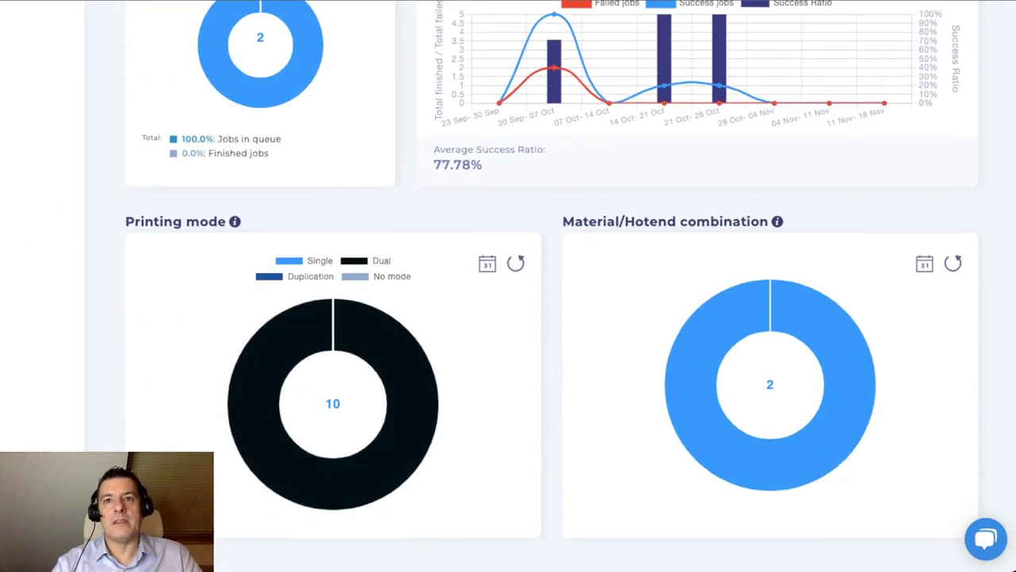
mouse_move(770, 465)
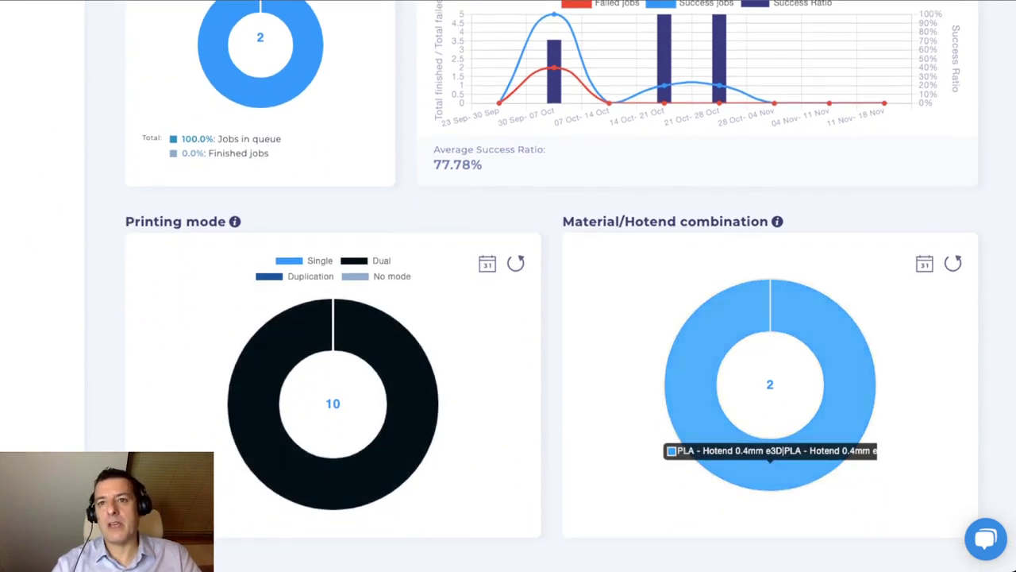
scroll(769, 465, down, 1)
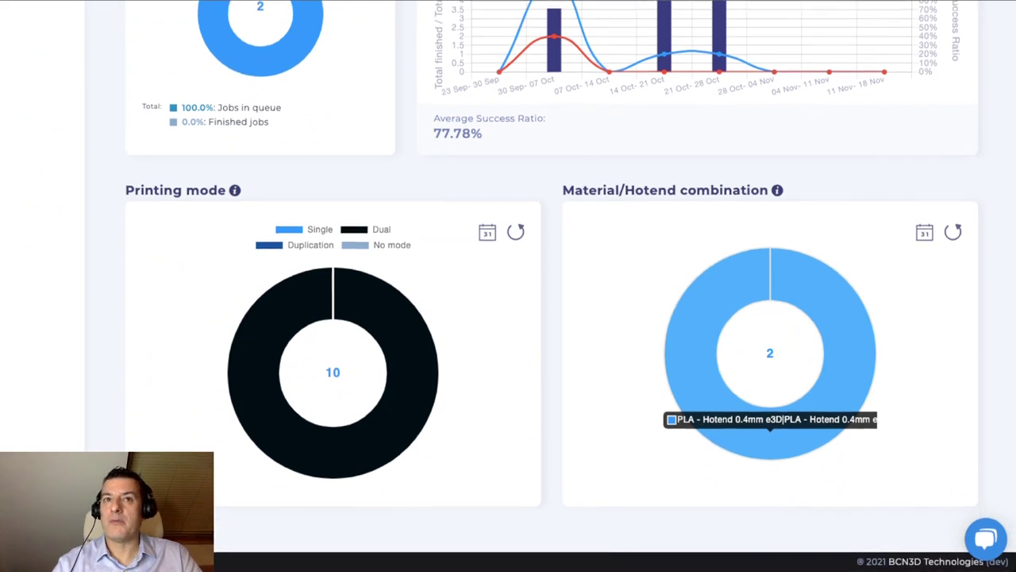
scroll(770, 465, up, 10)
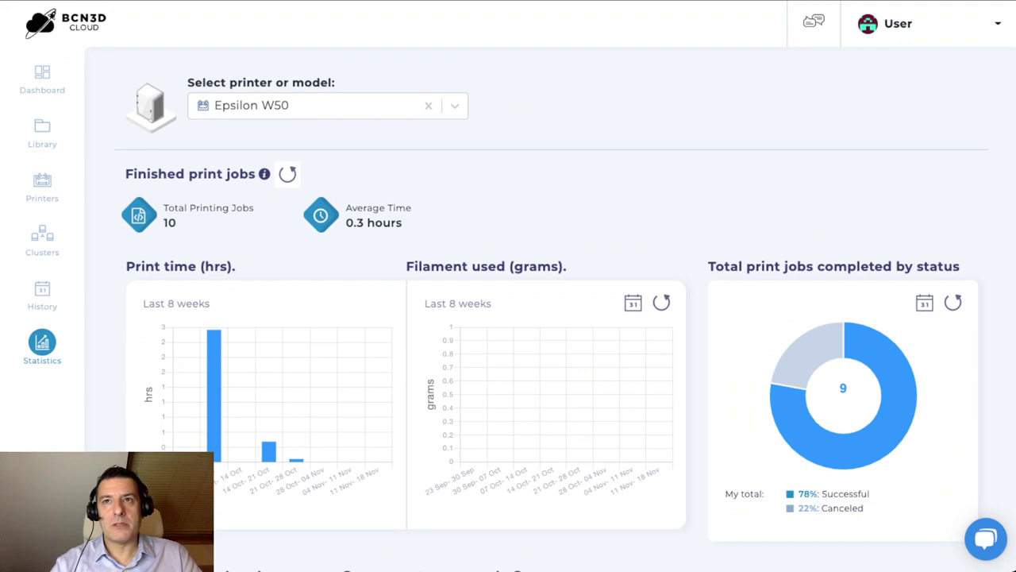
Step: Sign out, sign in with the account that has no team, and enter BoTT as the new team's name
click(897, 23)
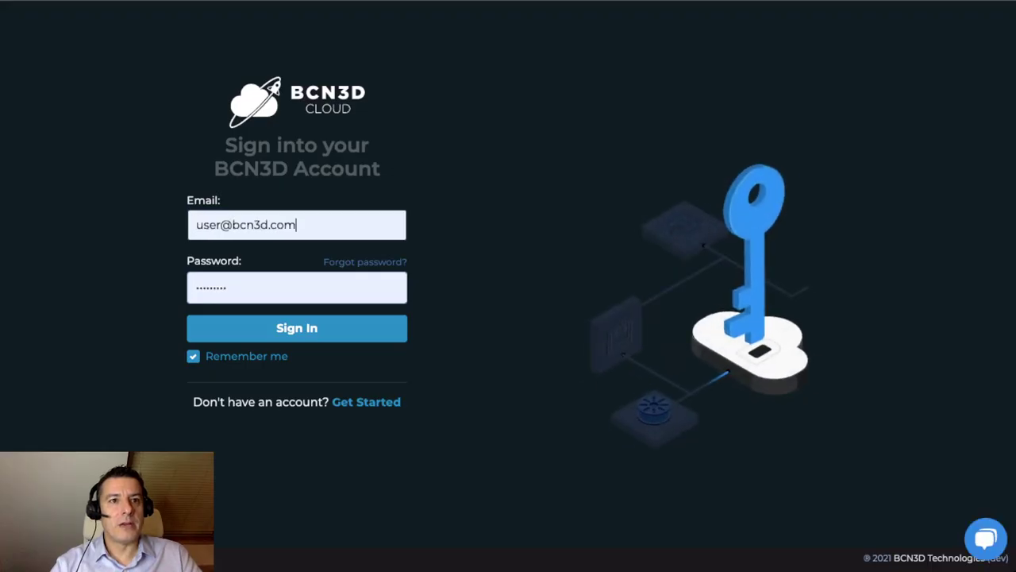
key(Return)
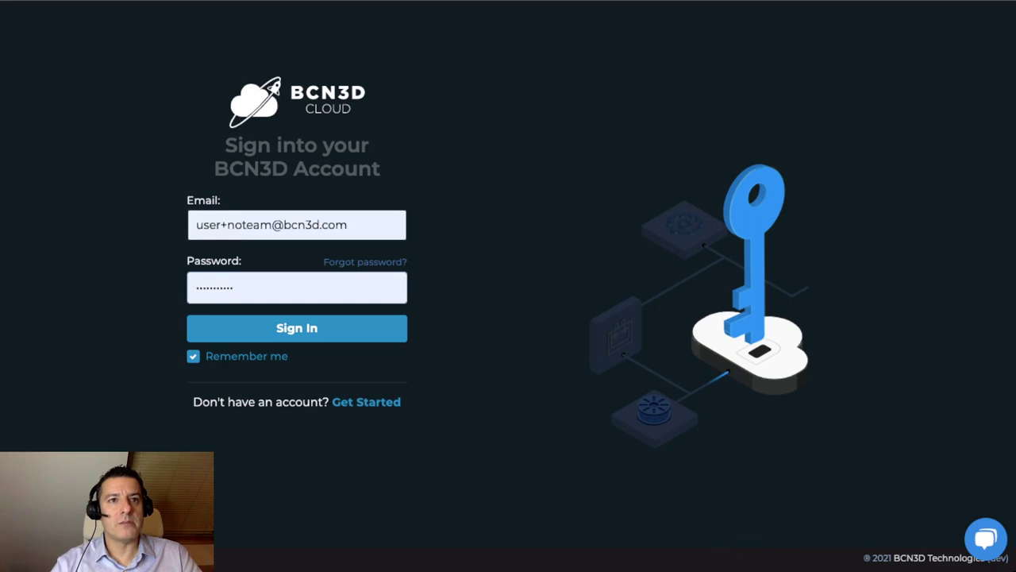
key(Return)
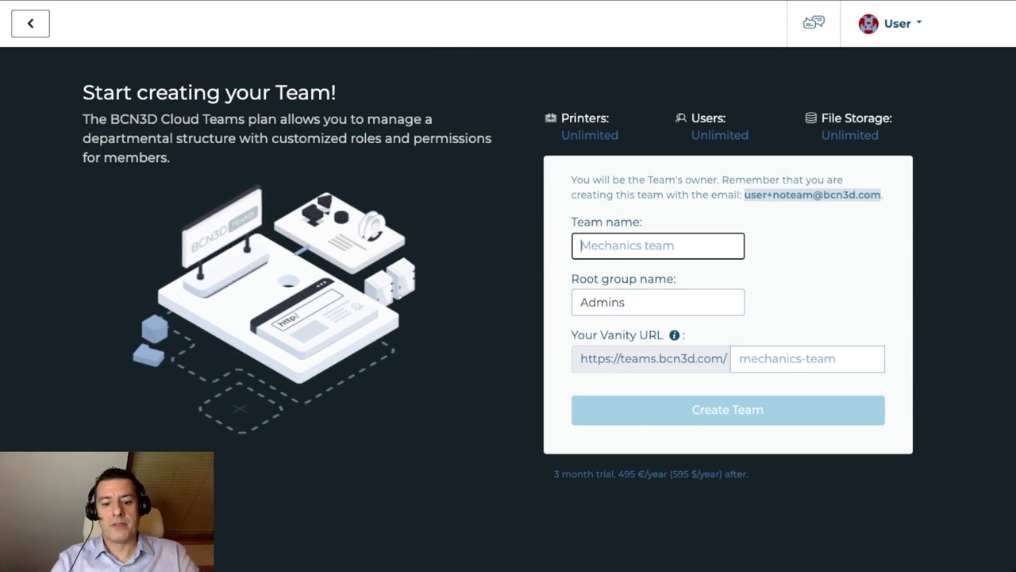
text(BoTT)
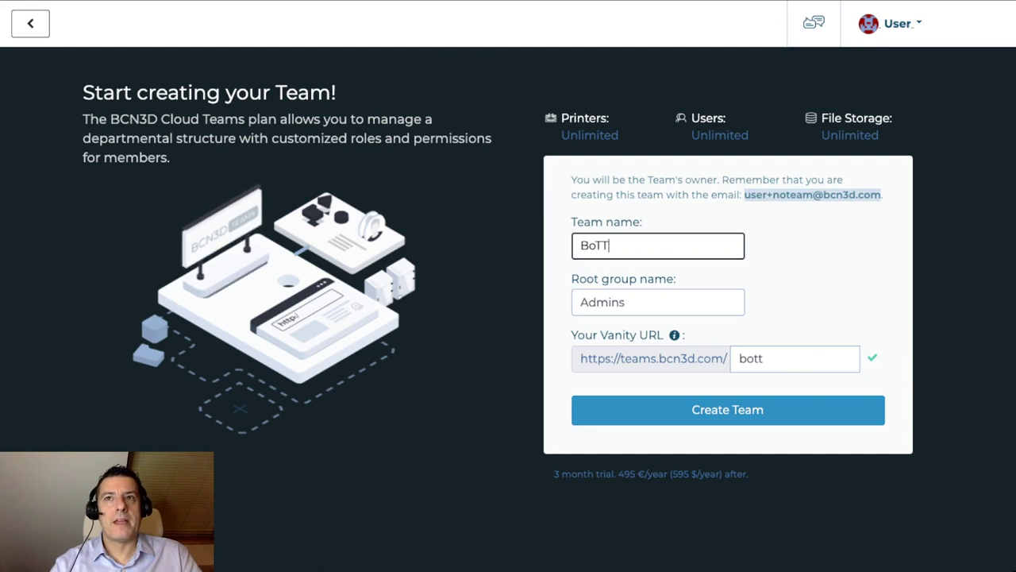
Step: Leave the team creation account and sign in to the BoTT team on BCN3D Cloud Teams
click(889, 23)
click(890, 23)
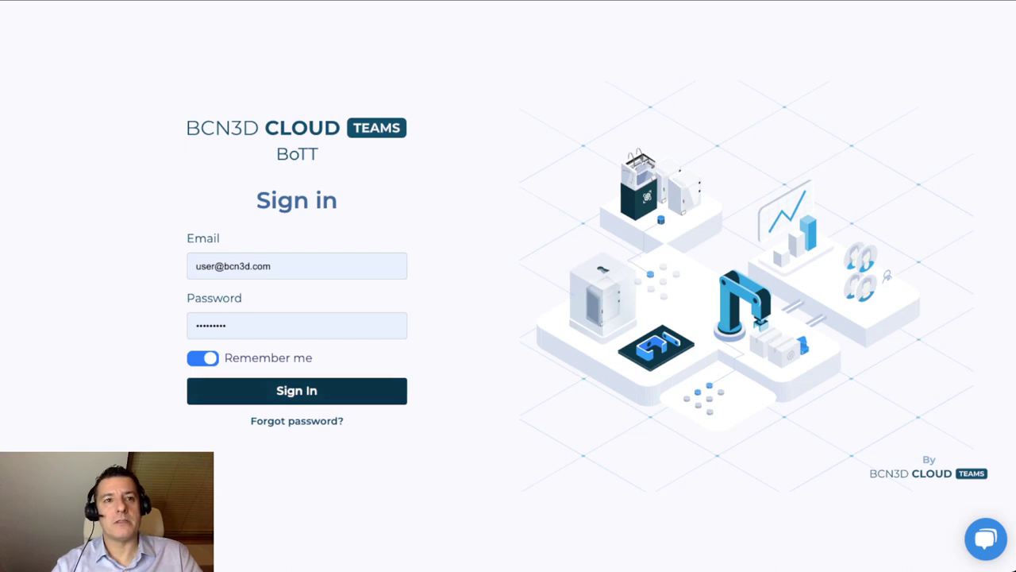
key(Return)
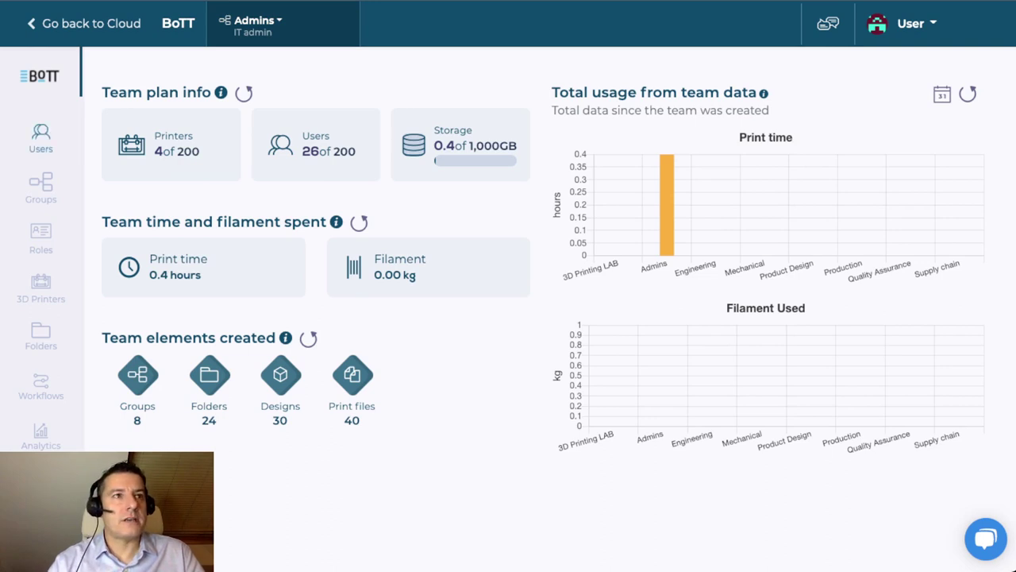
Step: Look through the team's user list and check which groups it can be filtered by
click(41, 137)
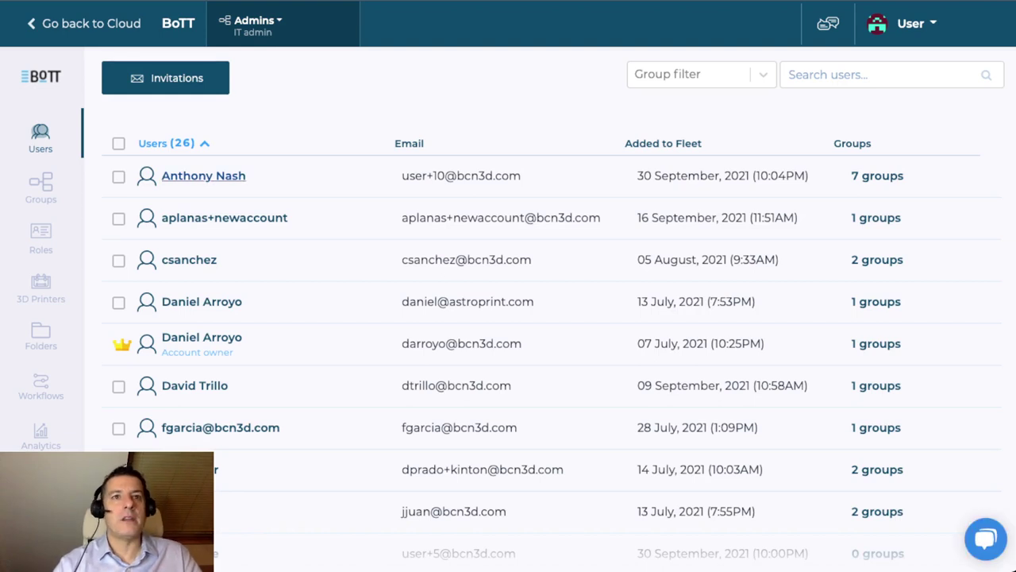
scroll(191, 238, down, 1)
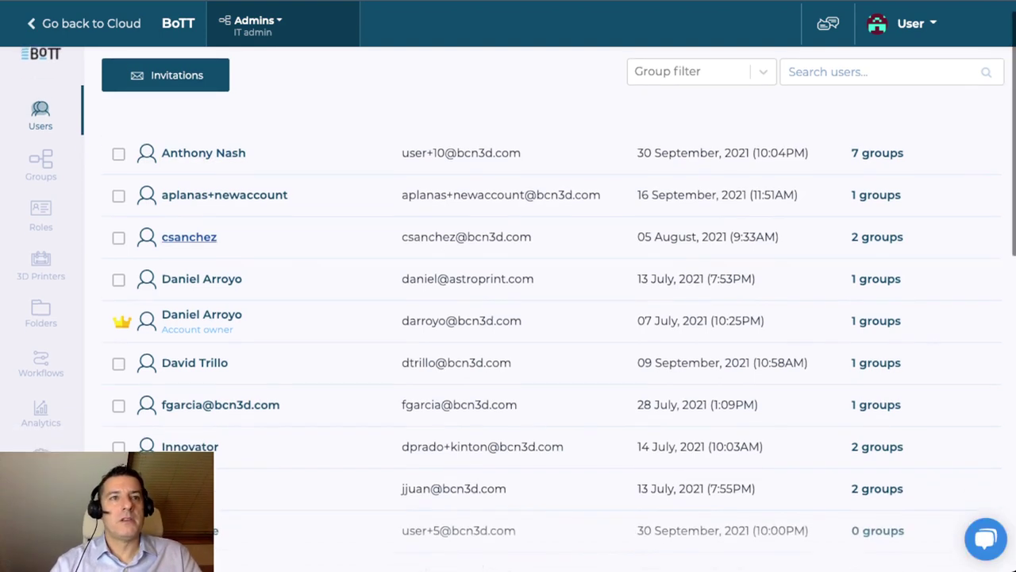
scroll(198, 198, up, 1)
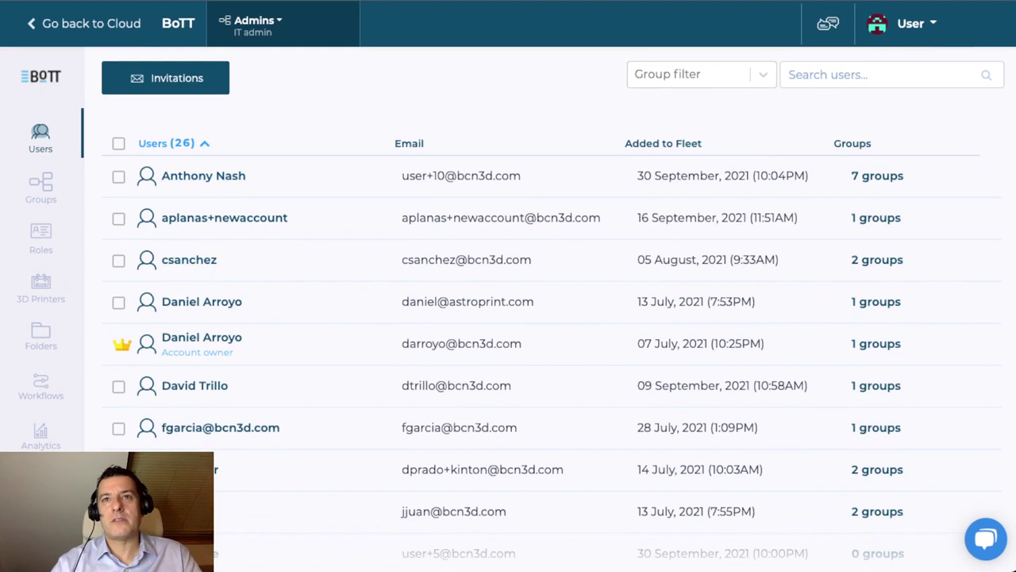
click(683, 73)
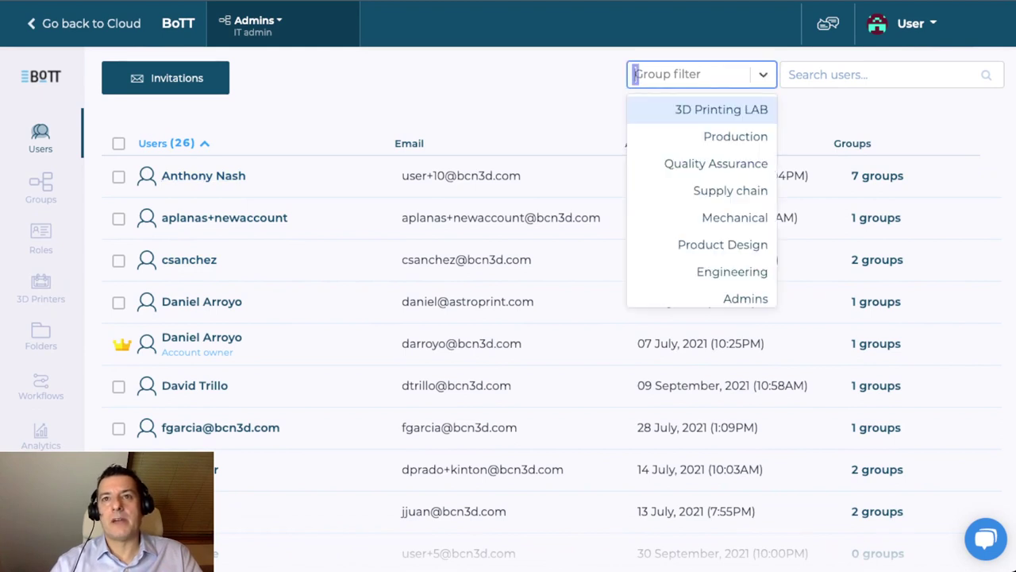
click(683, 74)
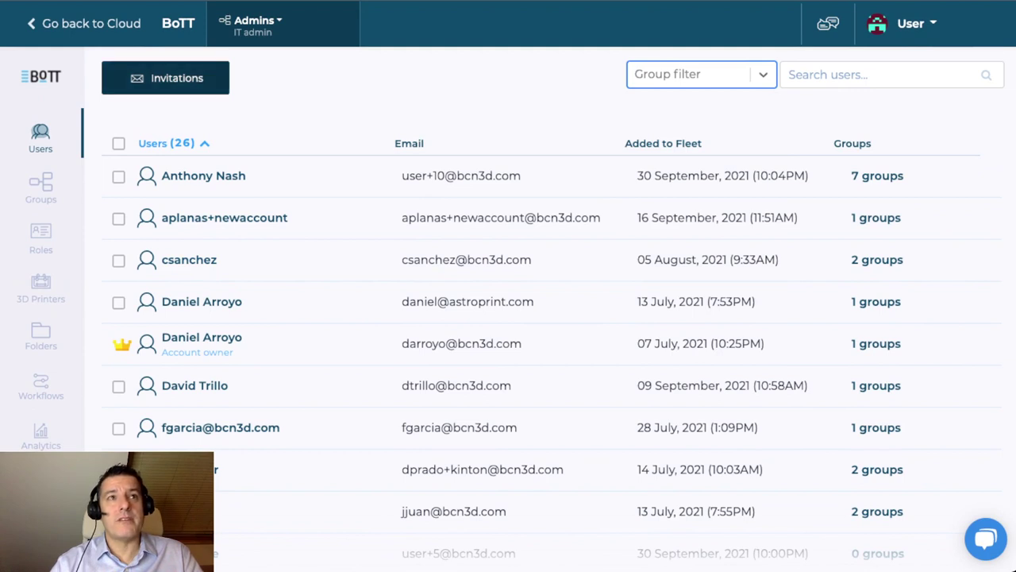
Step: Check the team's invitations and the form for inviting accounts by email, then return to the user list without inviting anyone
click(166, 78)
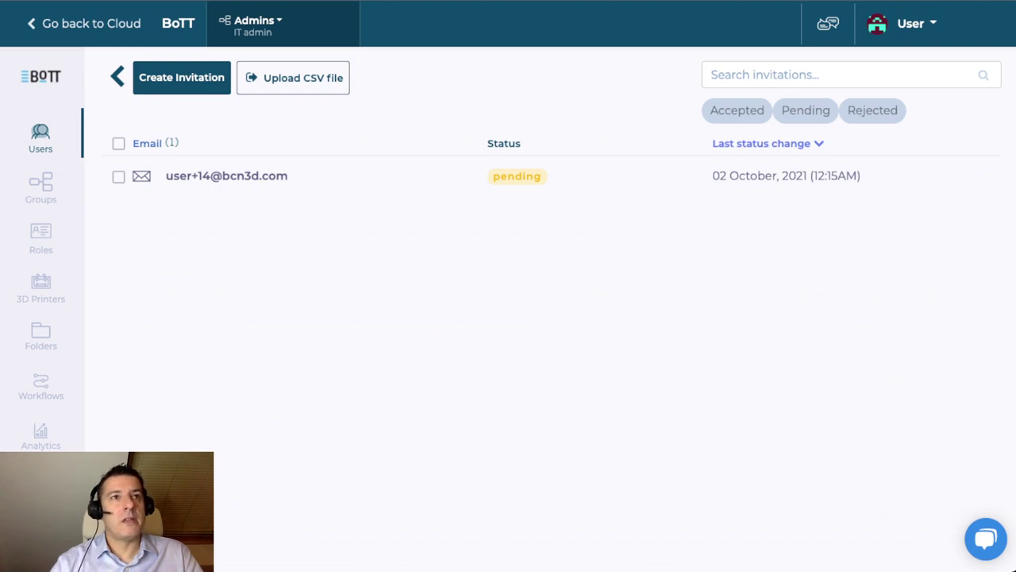
click(182, 77)
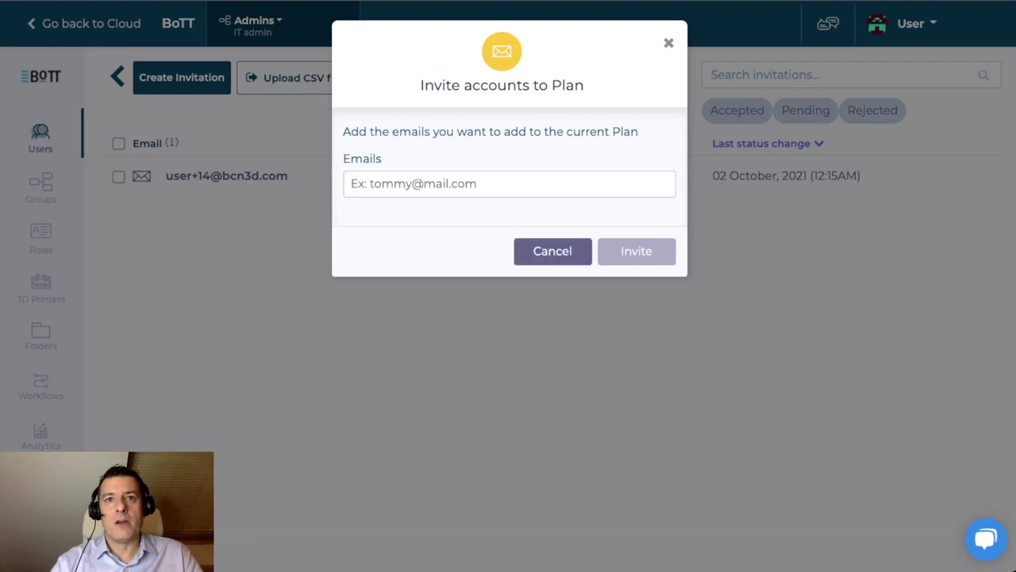
click(552, 251)
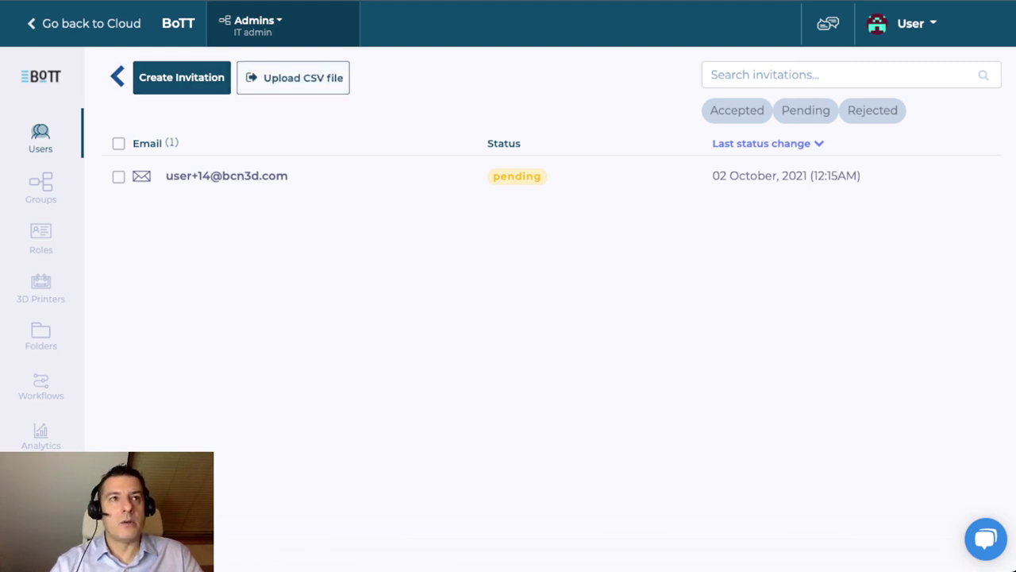
click(117, 77)
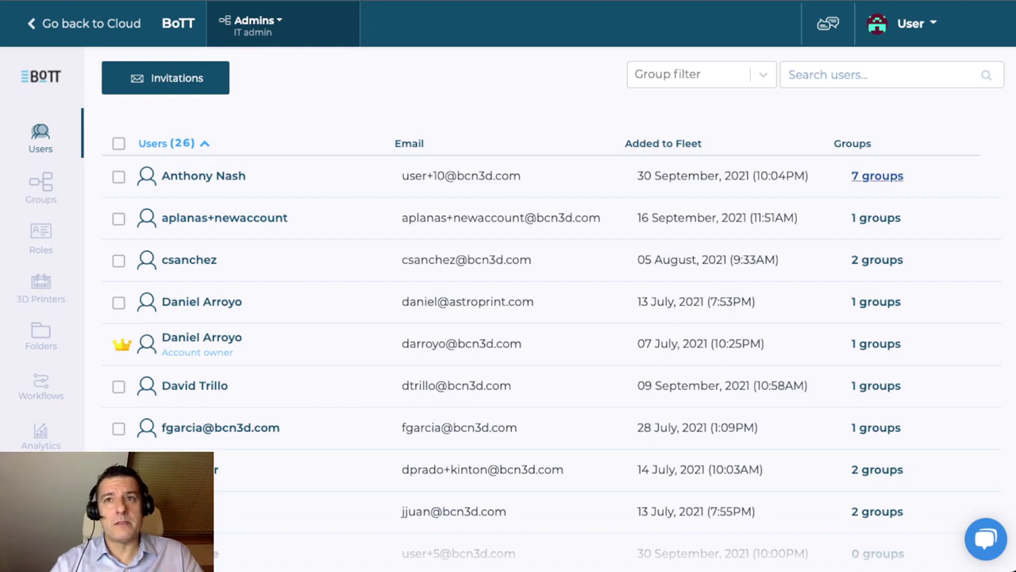
Step: Open the group management of the first listed user and review the current groups and roles
click(877, 175)
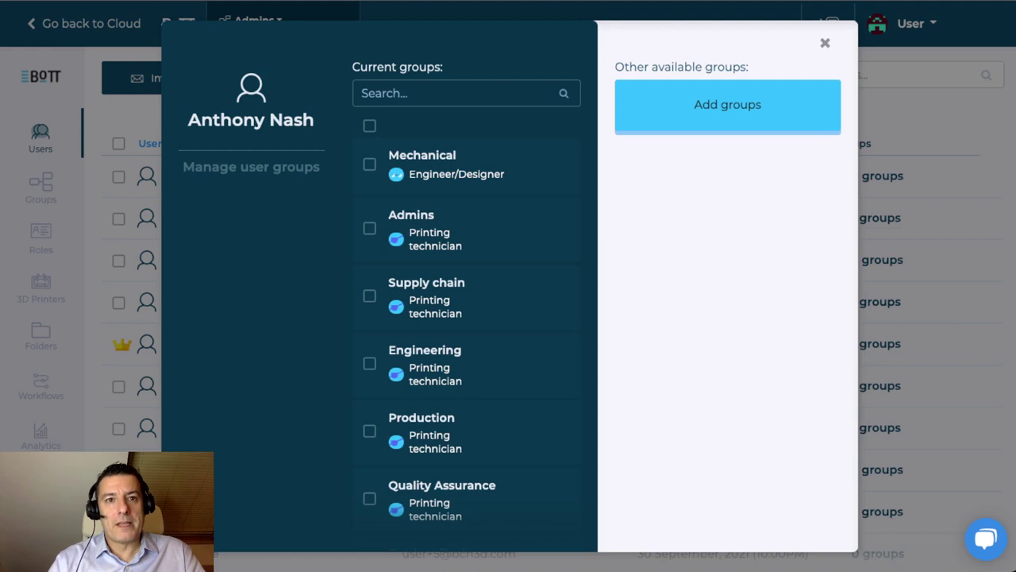
scroll(508, 286, down, 2)
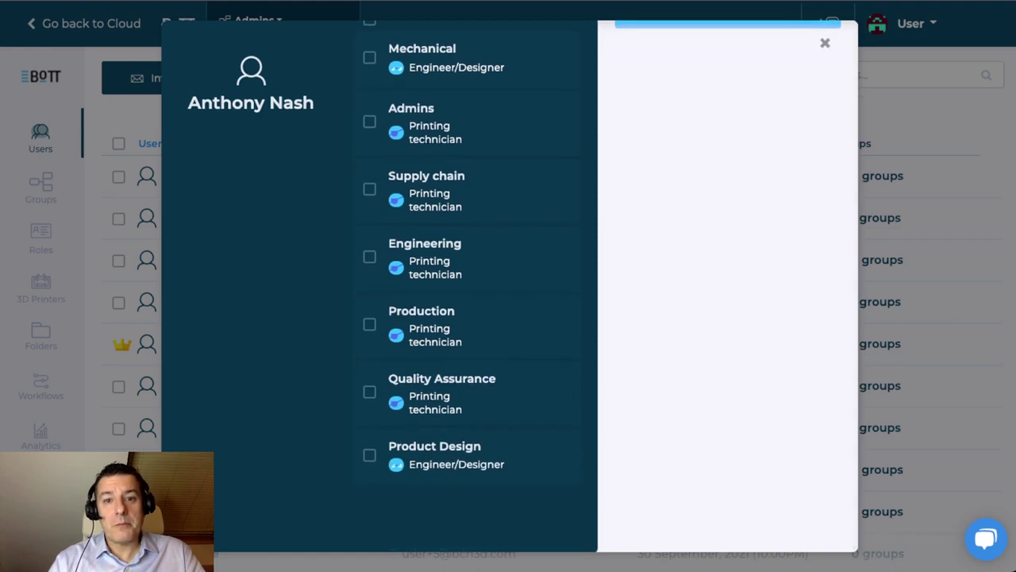
scroll(508, 286, up, 2)
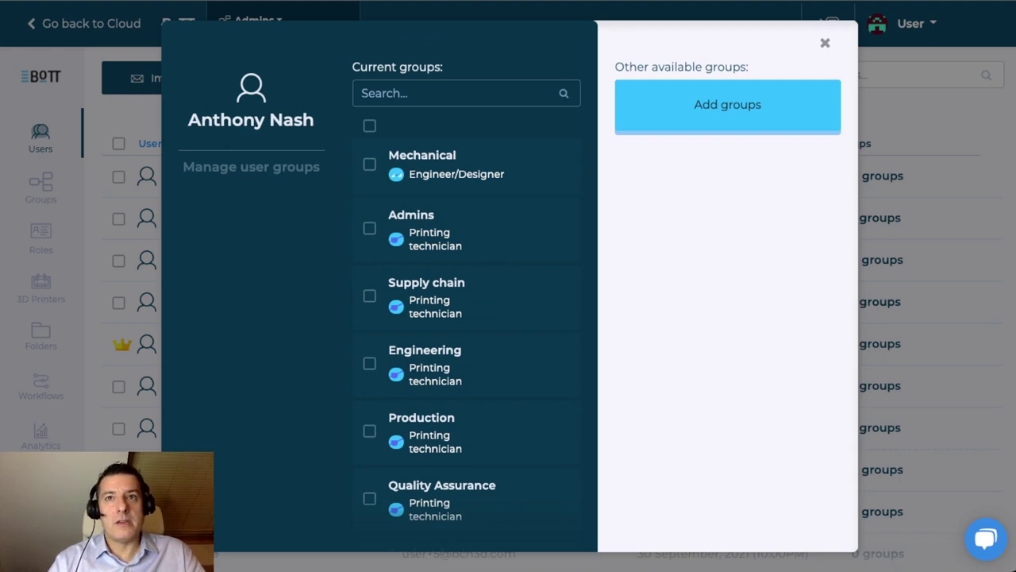
Step: Select the 3D Printing LAB group as an addition for this user, with Custom Role as the role
click(727, 104)
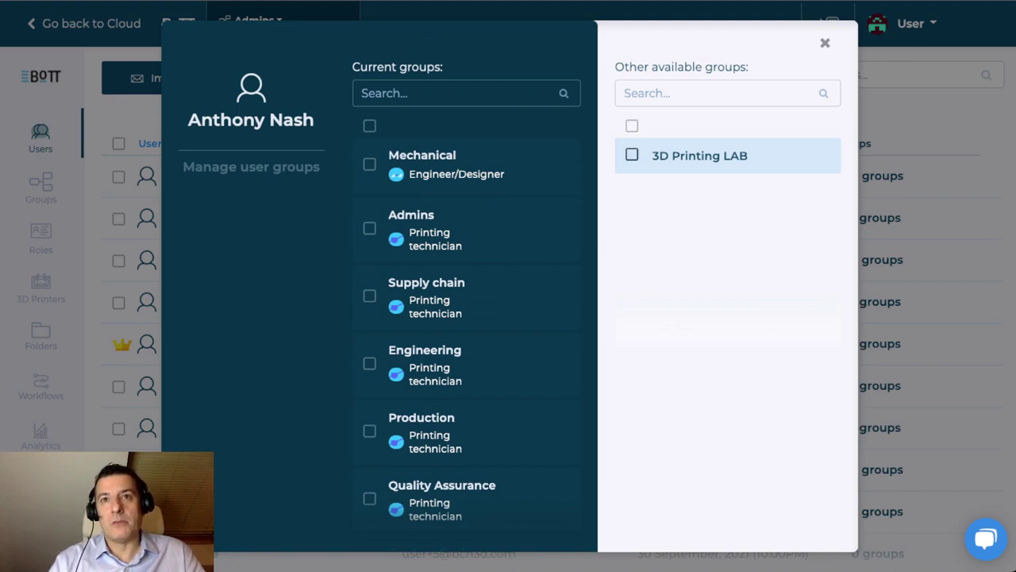
click(632, 155)
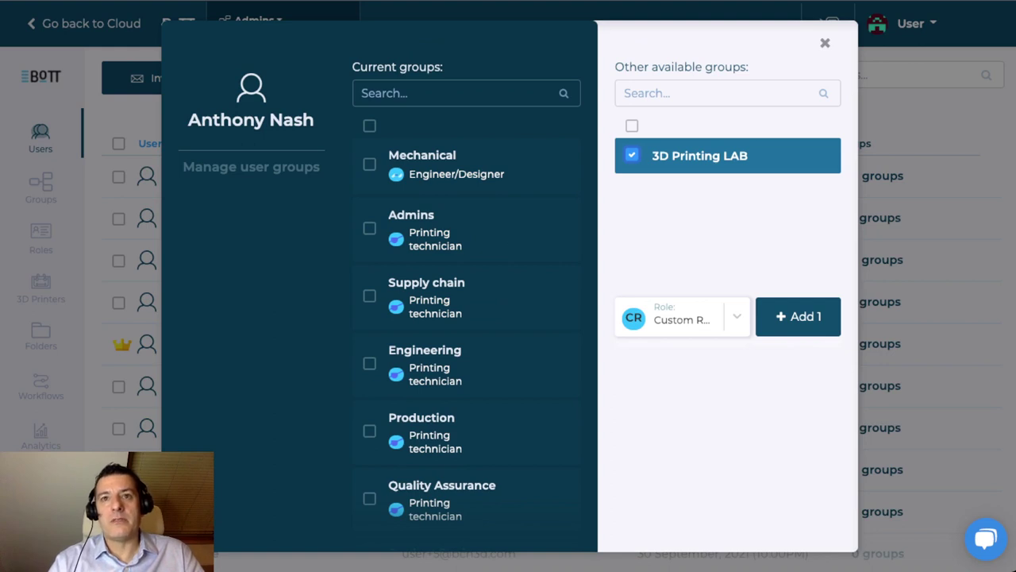
click(736, 316)
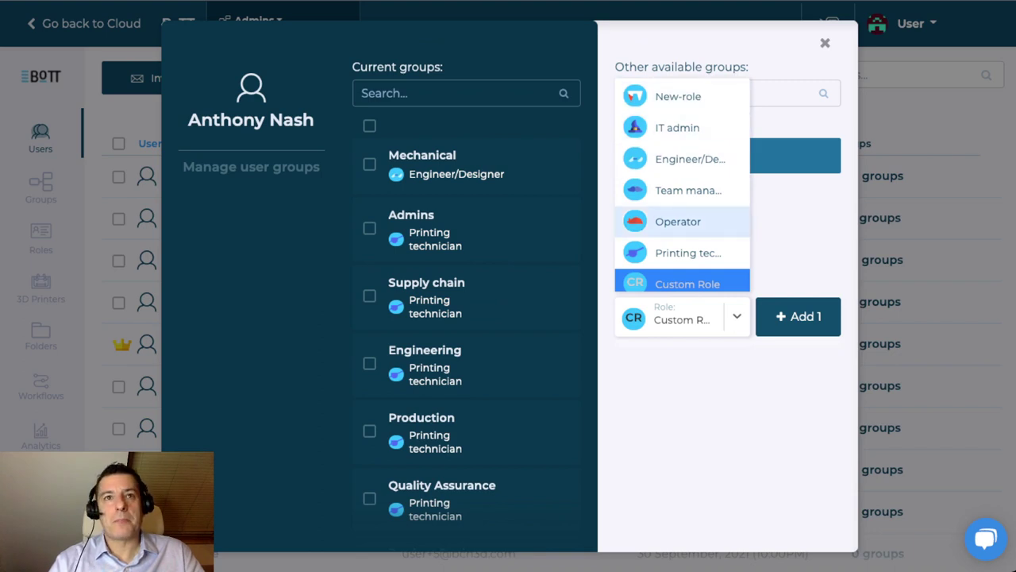
click(683, 284)
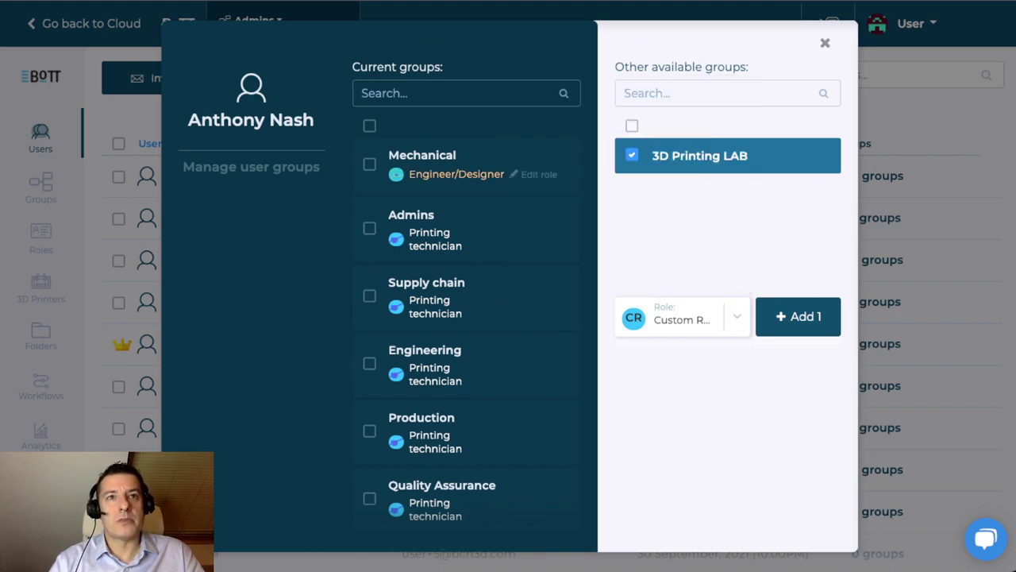
Step: Open the permissions of the user's role in the Mechanical group and review the selectable roles and individual permissions
click(456, 174)
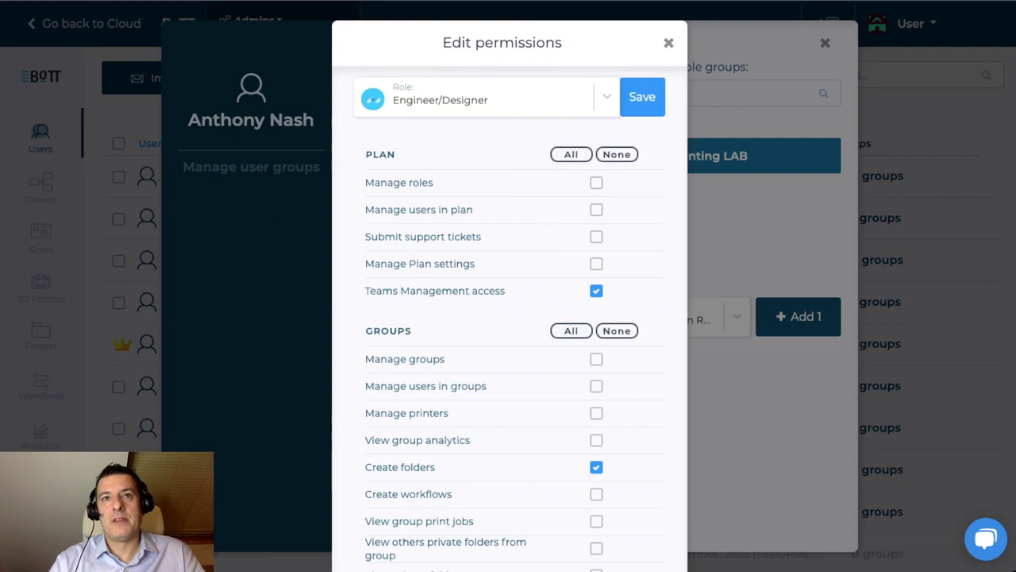
click(603, 96)
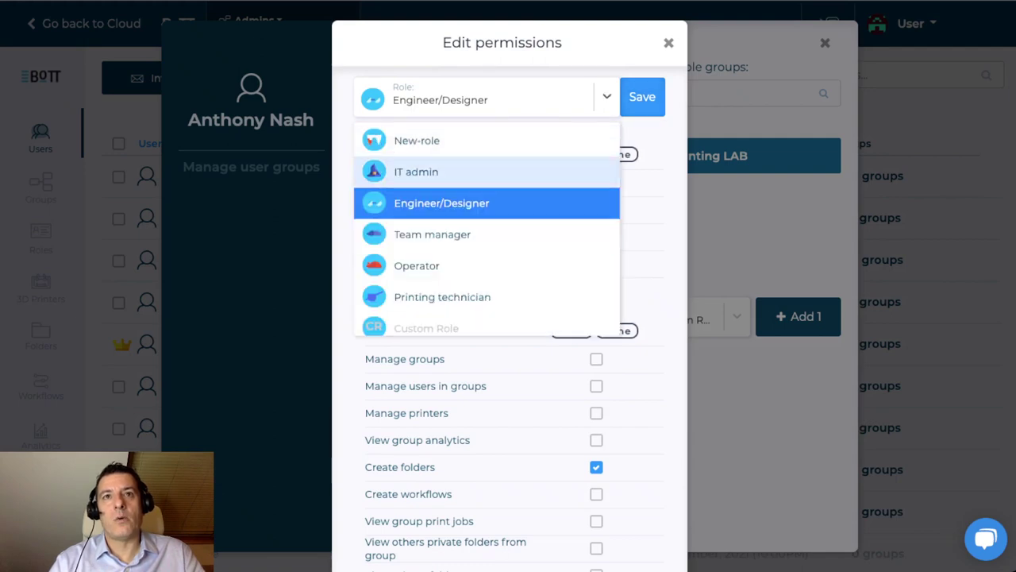
key(Escape)
scroll(508, 317, down, 1)
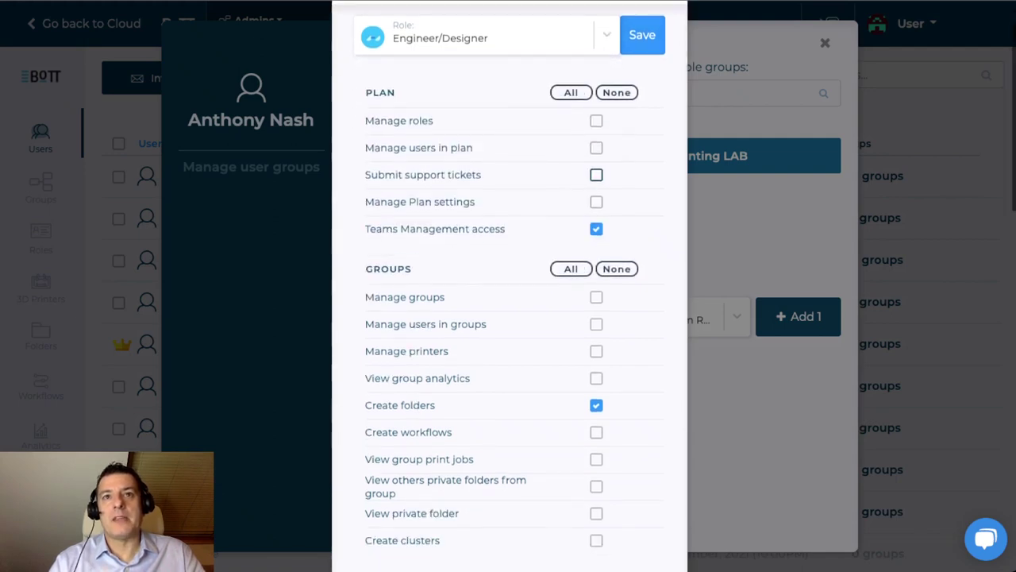
Step: Try customizing the Engineer/Designer permissions with Submit support tickets enabled, and leave the user's group management without saving
click(597, 166)
click(596, 166)
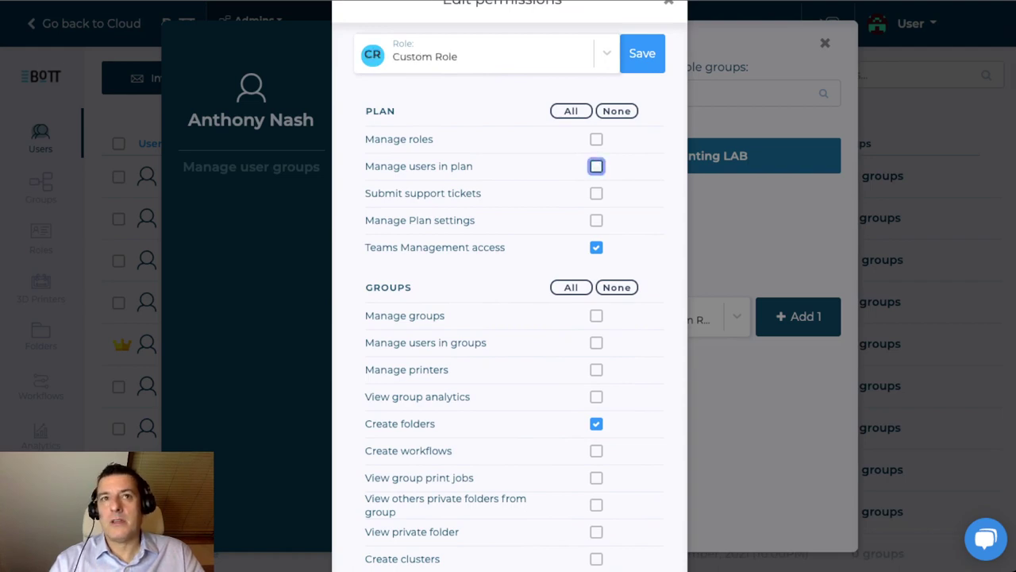
click(607, 52)
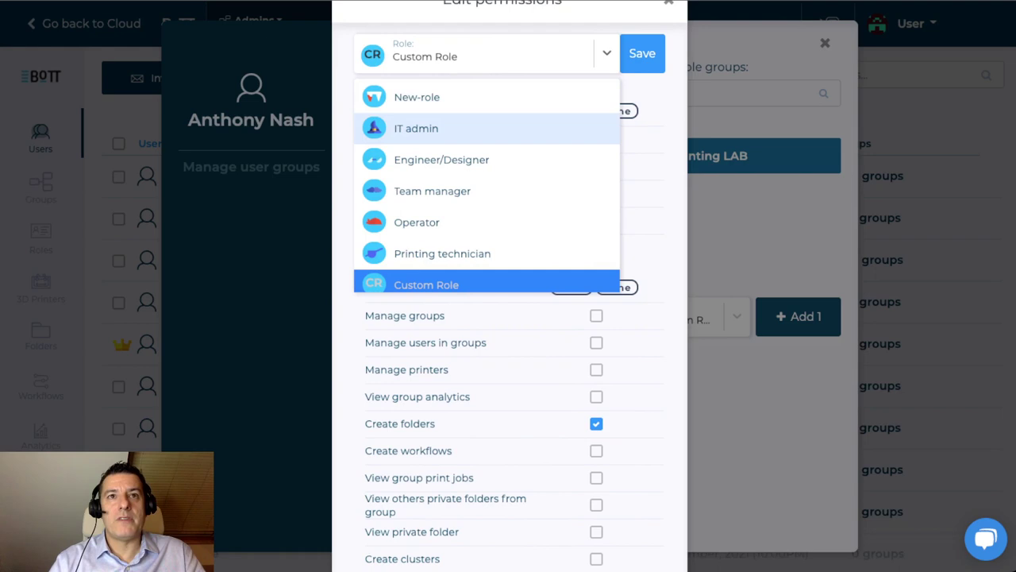
click(442, 160)
click(597, 193)
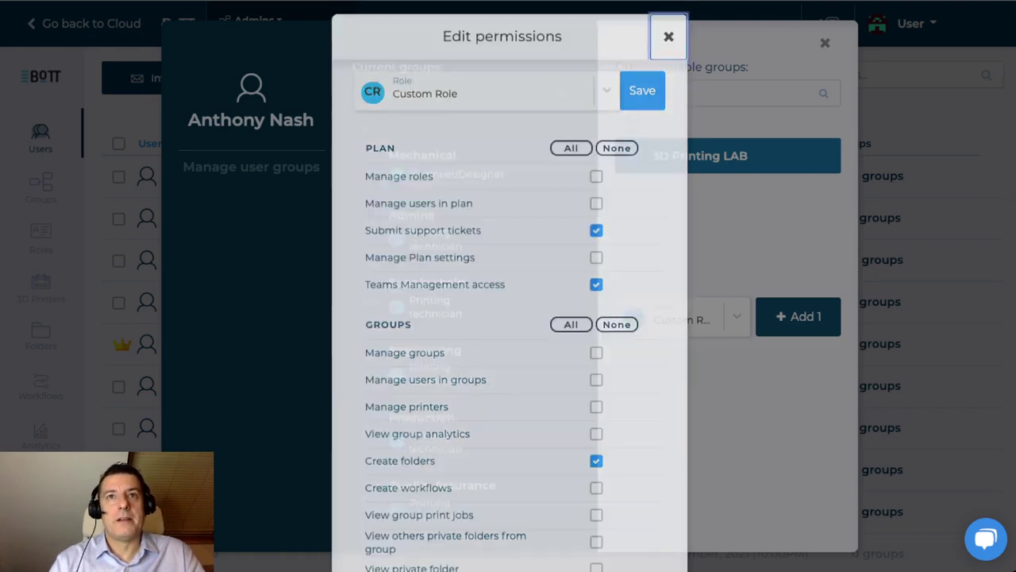
click(668, 43)
click(825, 43)
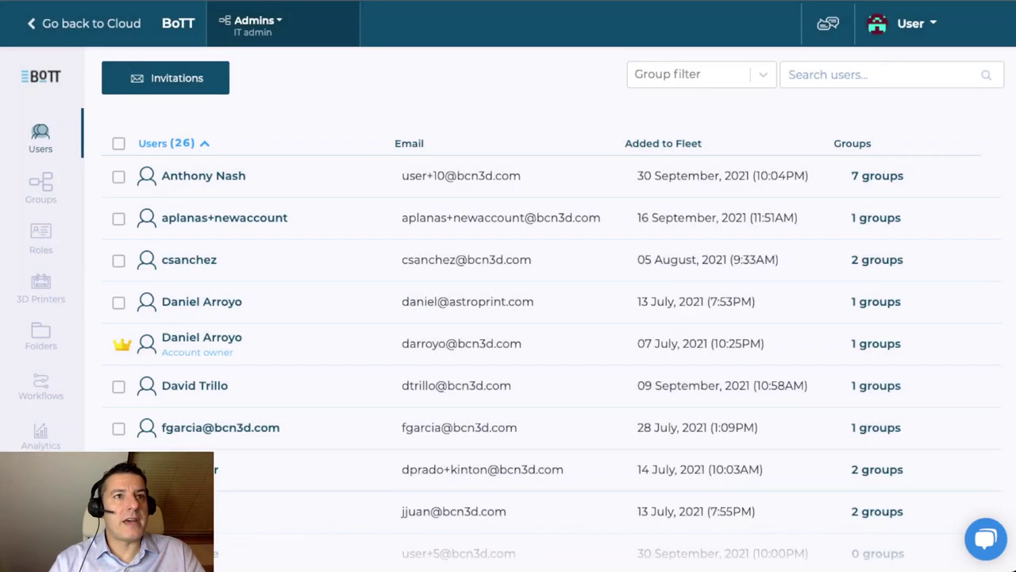
Step: Review the team's groups as a list, including name editing for 3D Printing LAB, and as a hierarchy diagram
scroll(191, 262, down, 1)
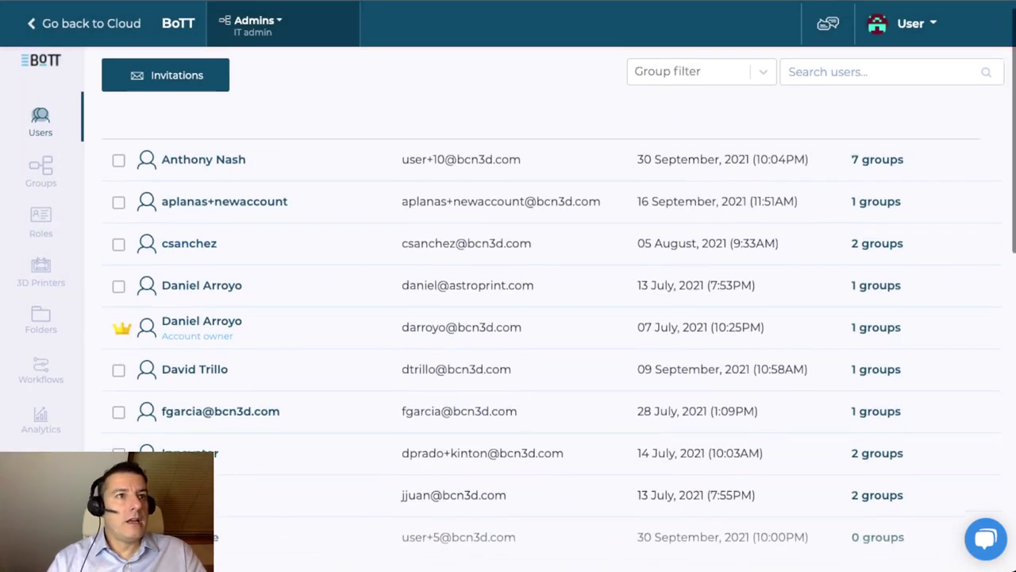
scroll(508, 317, up, 1)
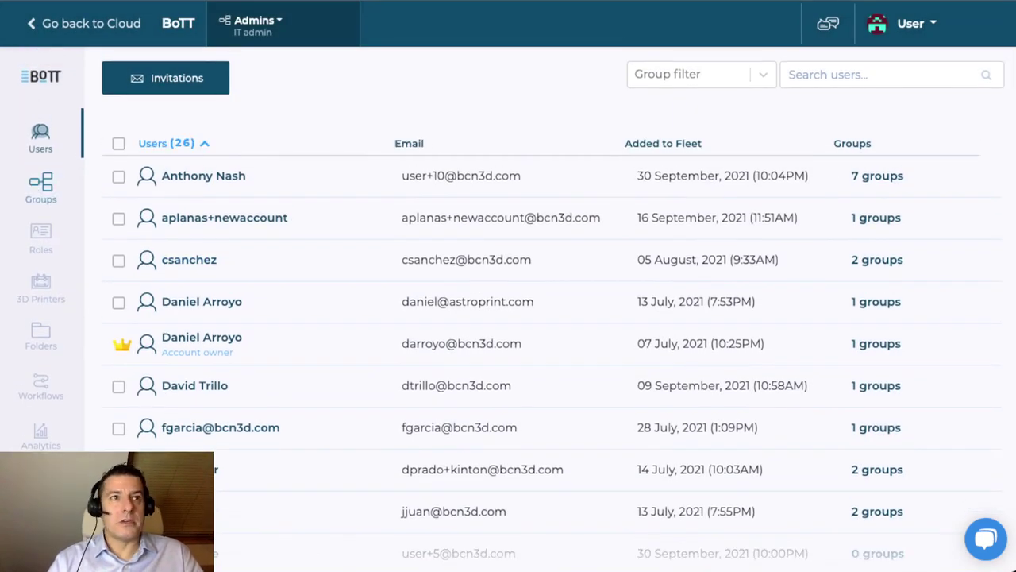
click(41, 188)
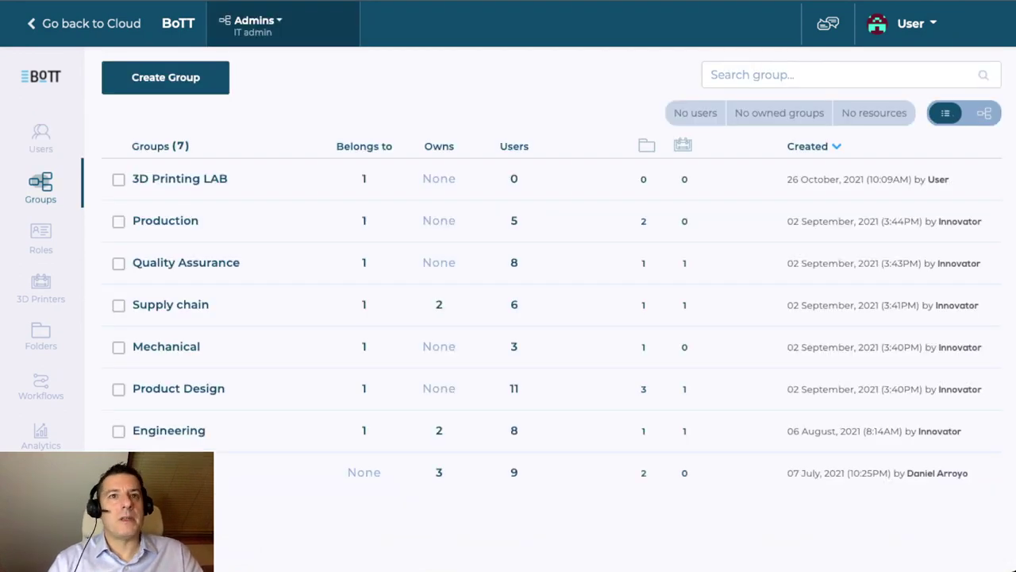
mouse_move(320, 220)
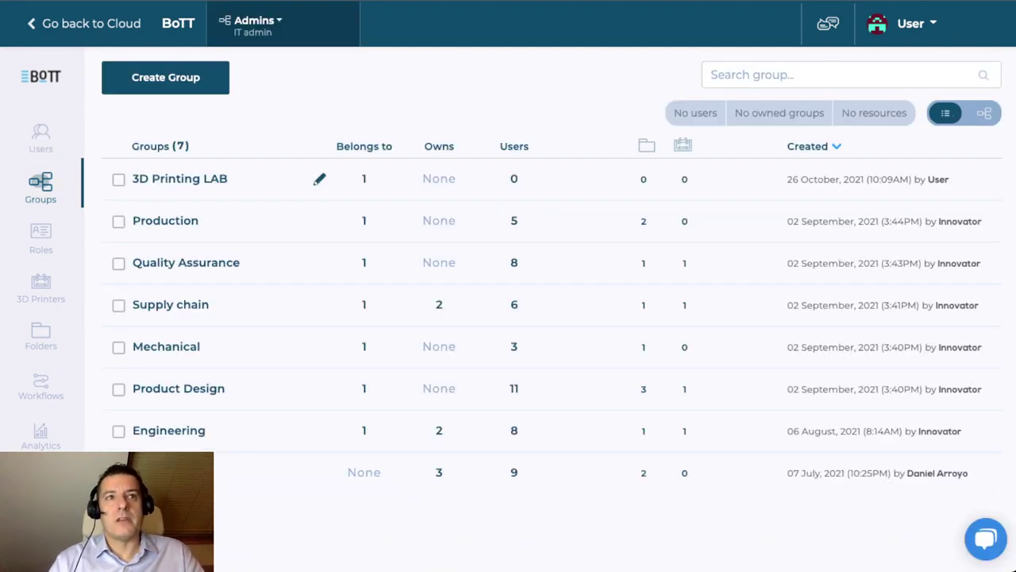
click(319, 178)
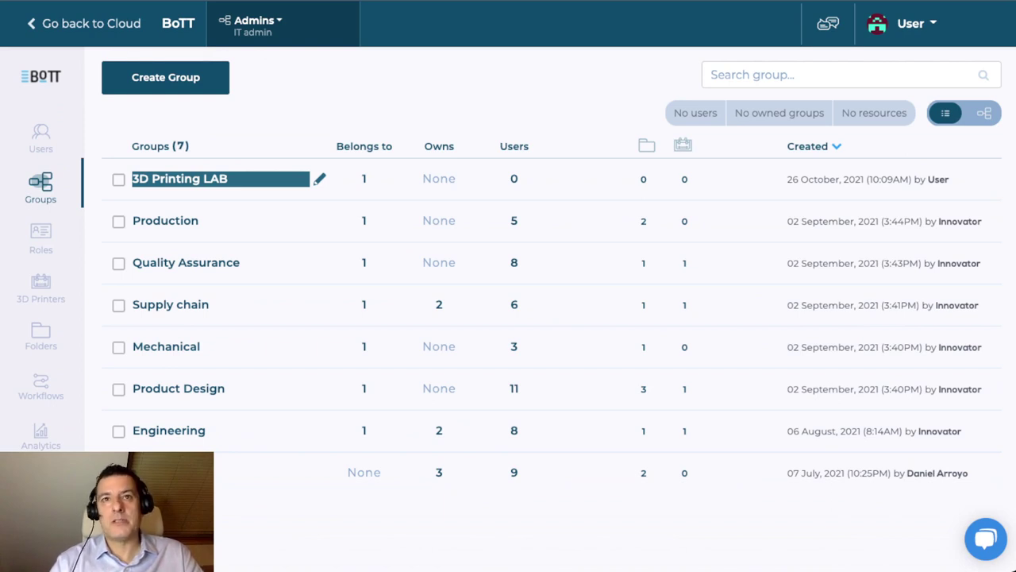
key(Escape)
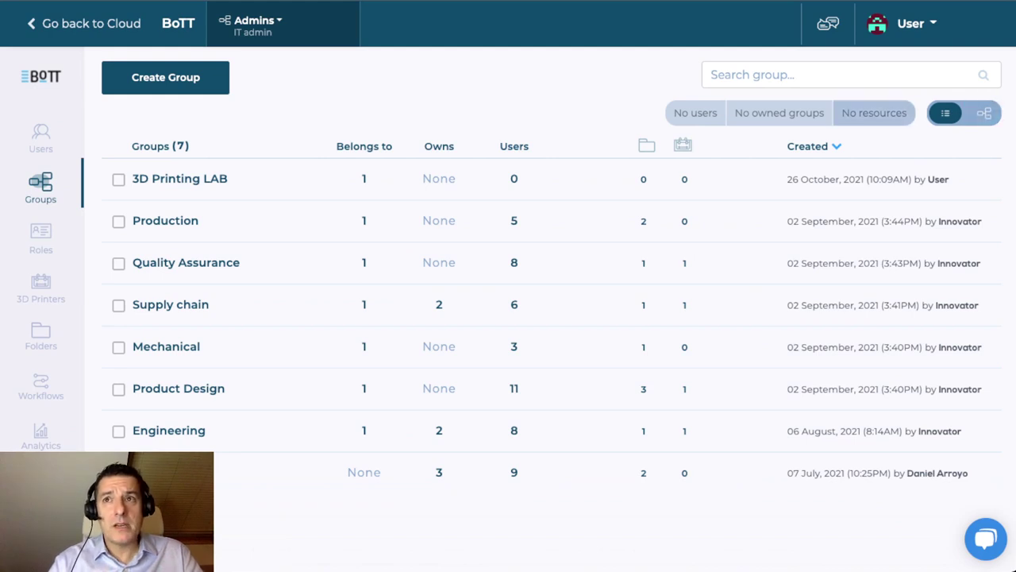
click(984, 113)
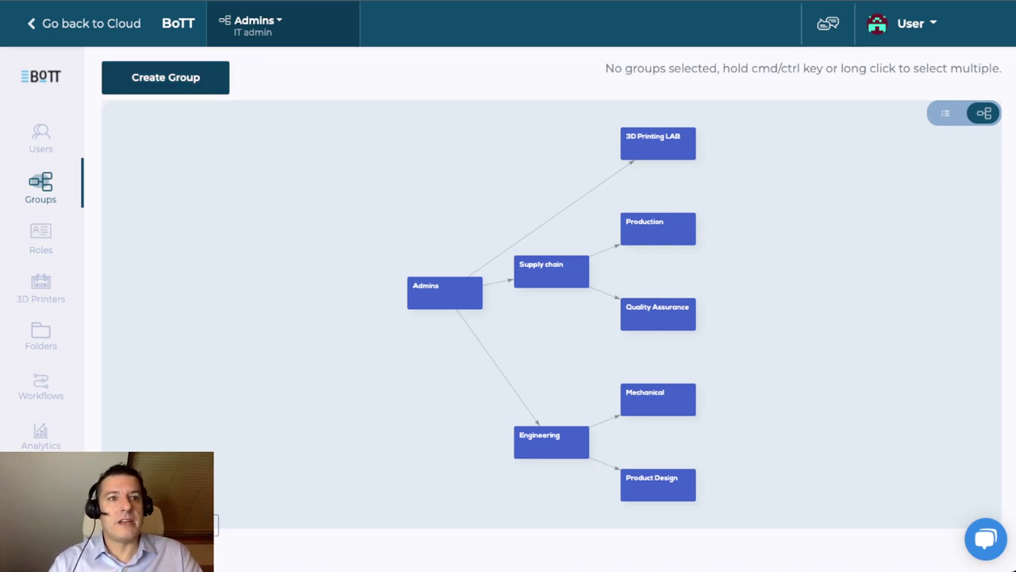
click(946, 113)
Step: Try setting up a new group with Production and Quality Assurance as parents, and close the form without creating it
click(165, 77)
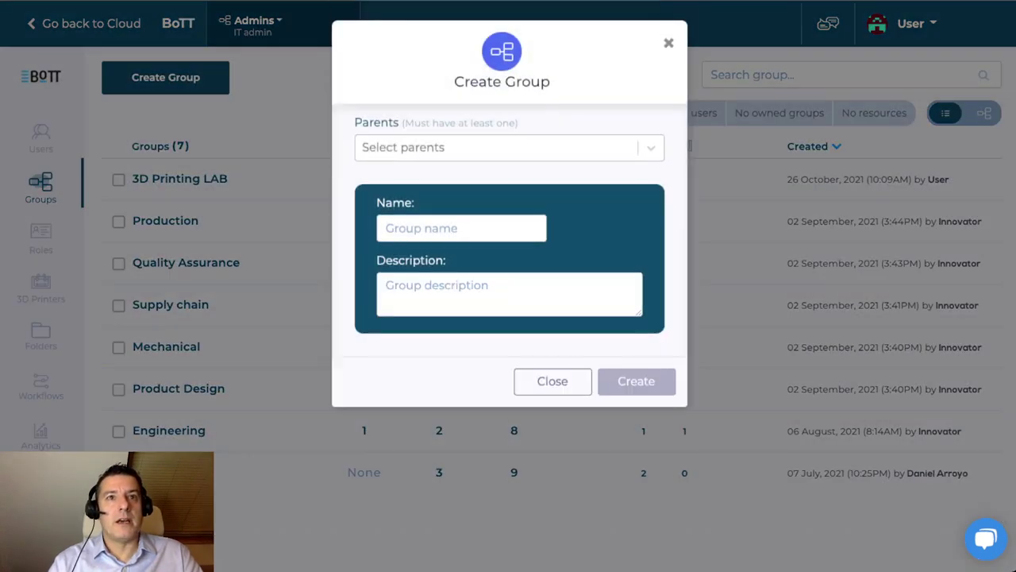
click(492, 147)
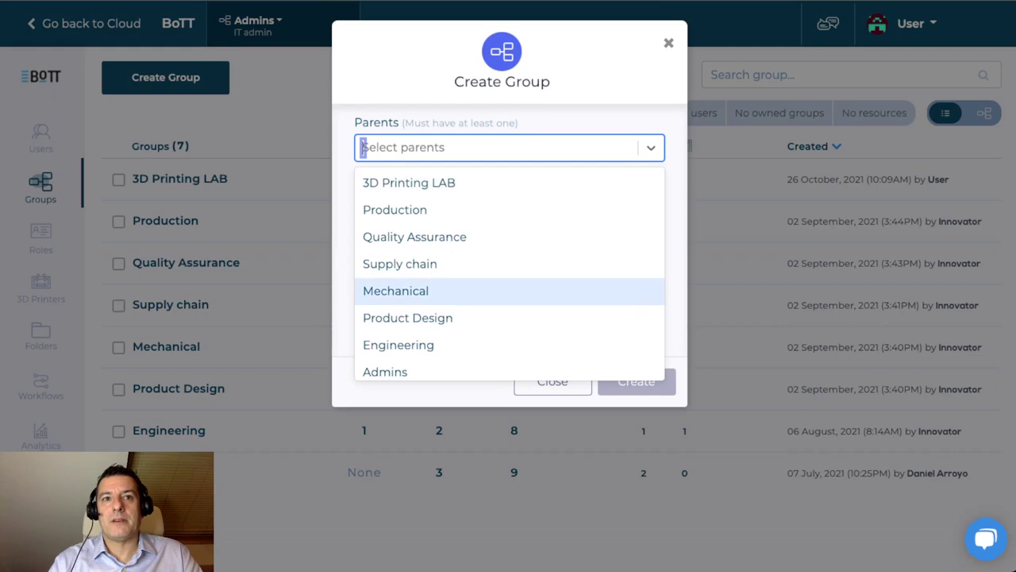
scroll(508, 286, down, 1)
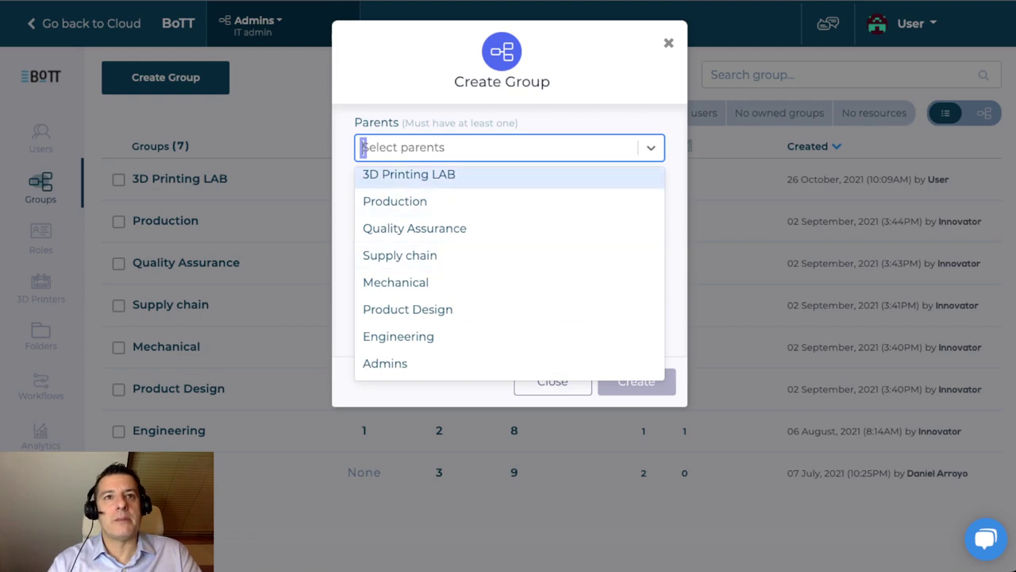
key(Return)
click(461, 228)
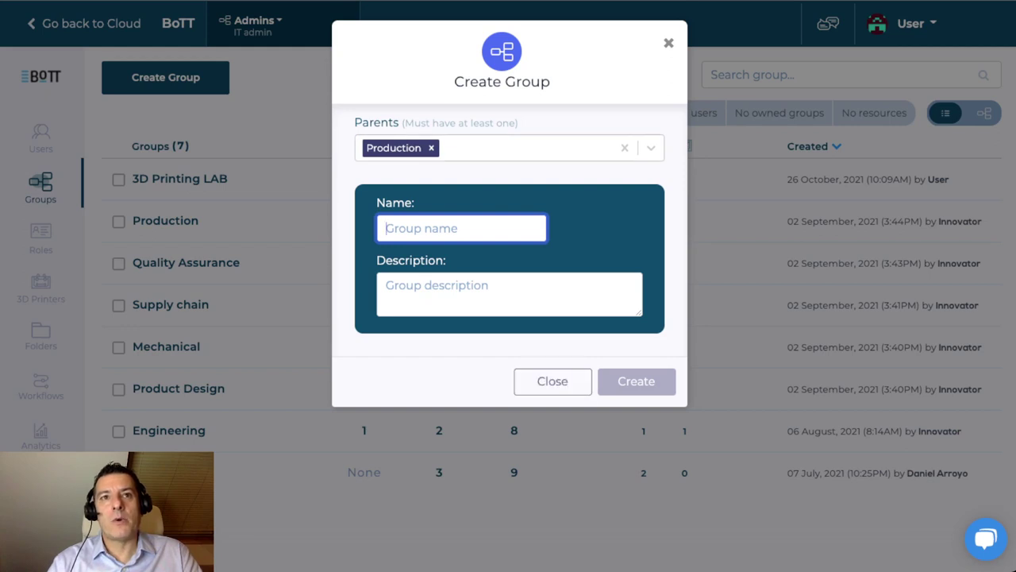
key(shift+Tab)
key(Down)
key(Down)
key(Return)
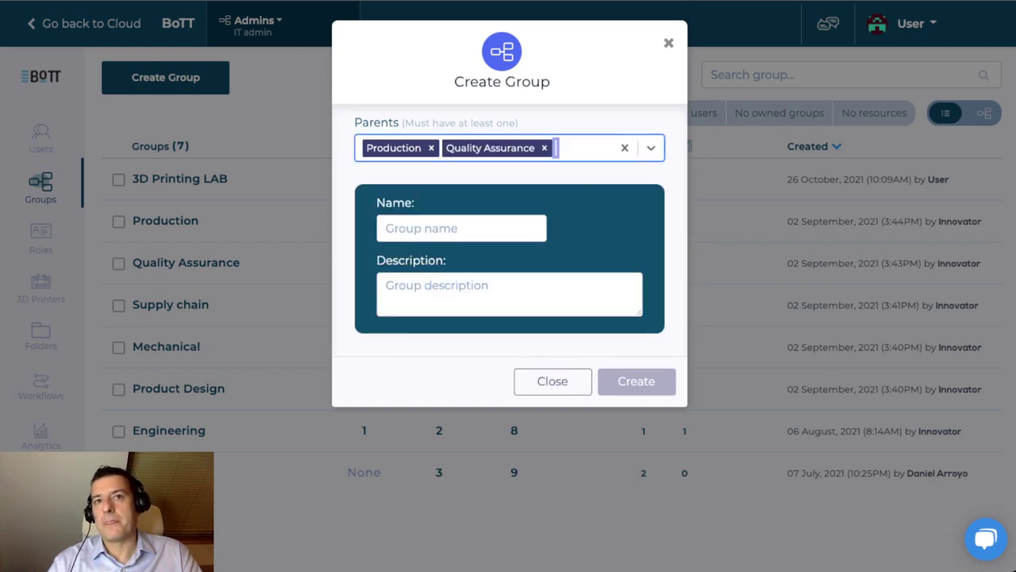
click(553, 382)
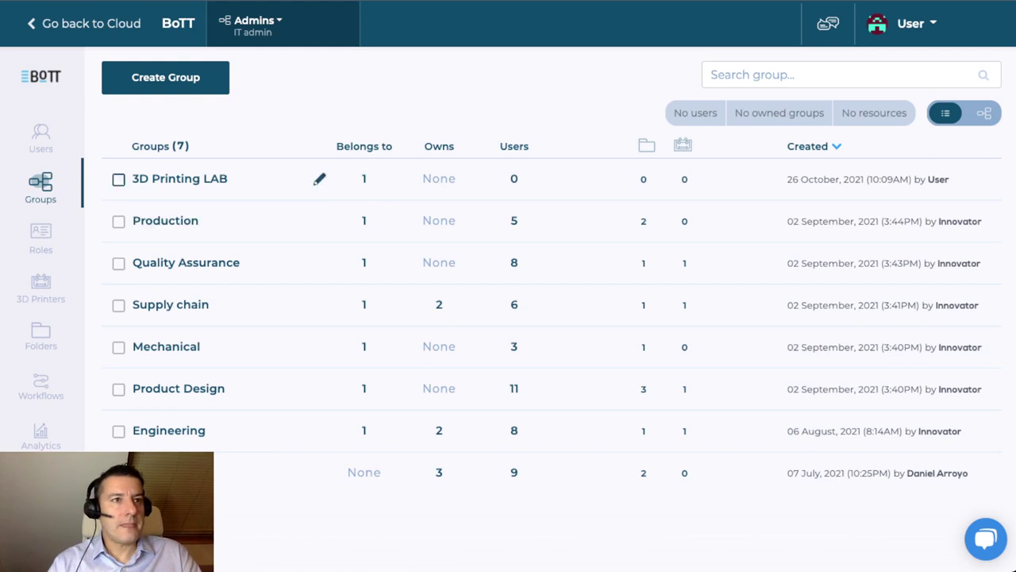
Step: Open the team's roles and examine which Plan and Groups permissions each role has
click(40, 238)
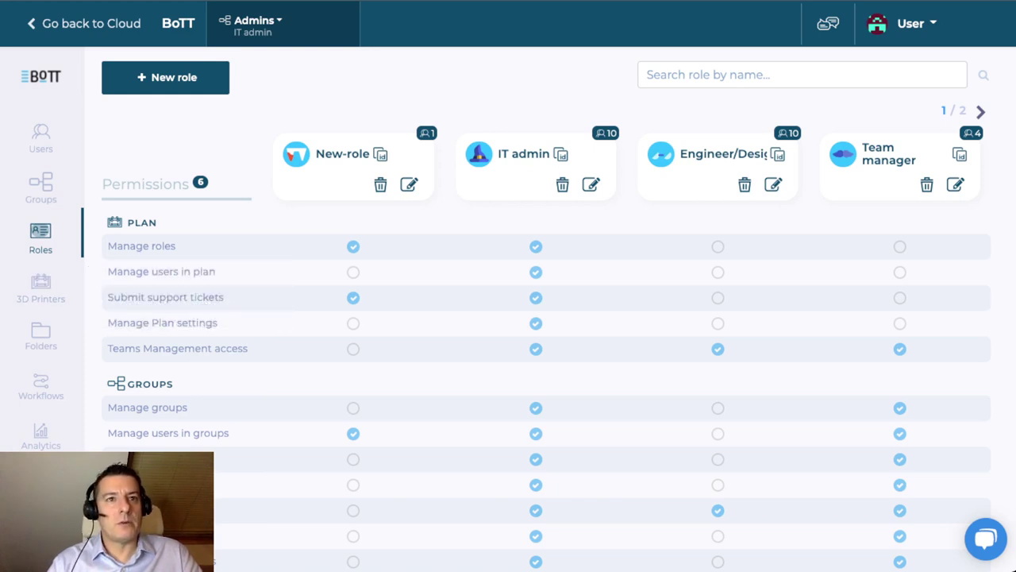
scroll(508, 317, down, 1)
scroll(508, 318, down, 1)
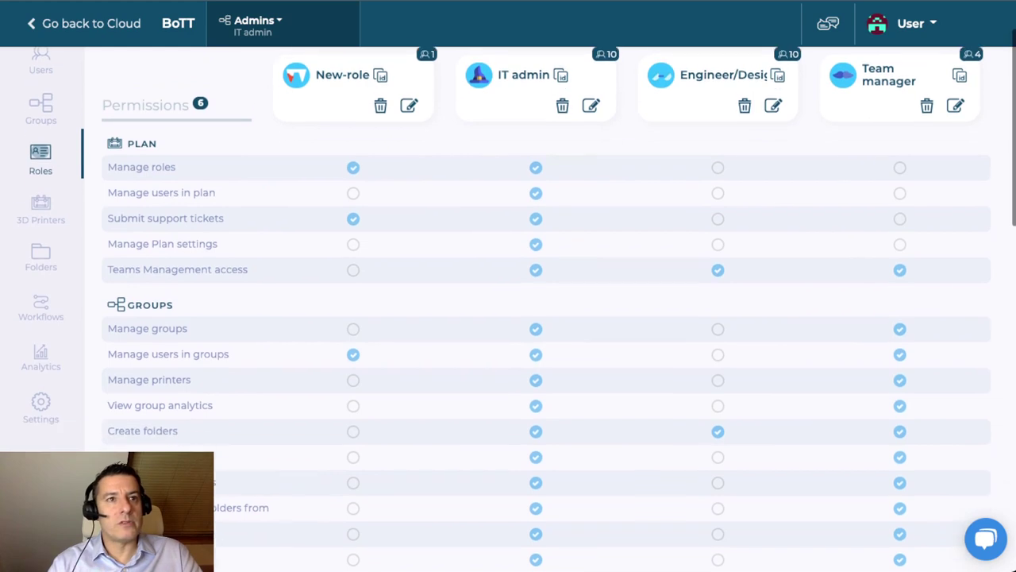
scroll(185, 159, up, 1)
scroll(185, 158, down, 1)
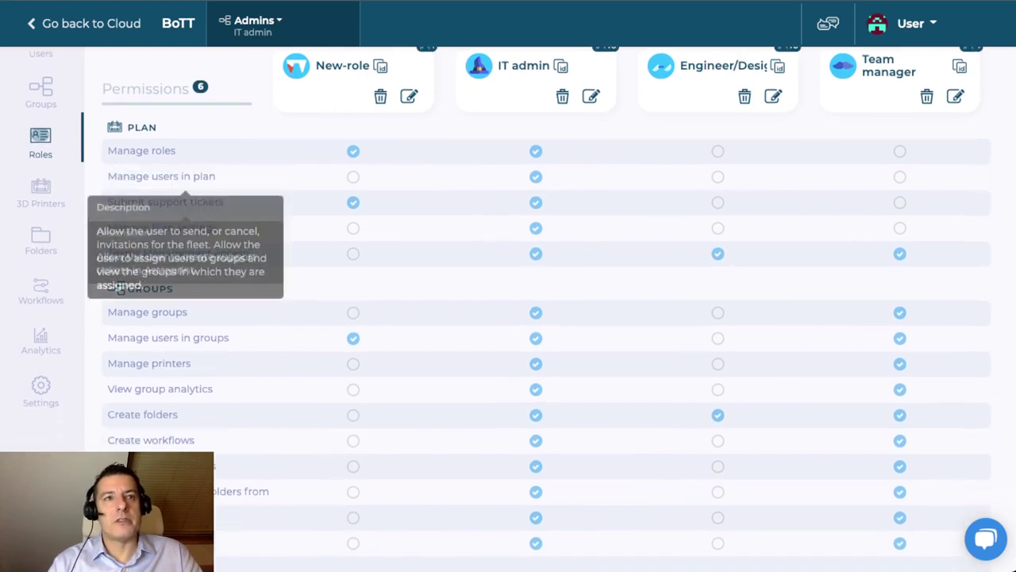
scroll(185, 159, down, 3)
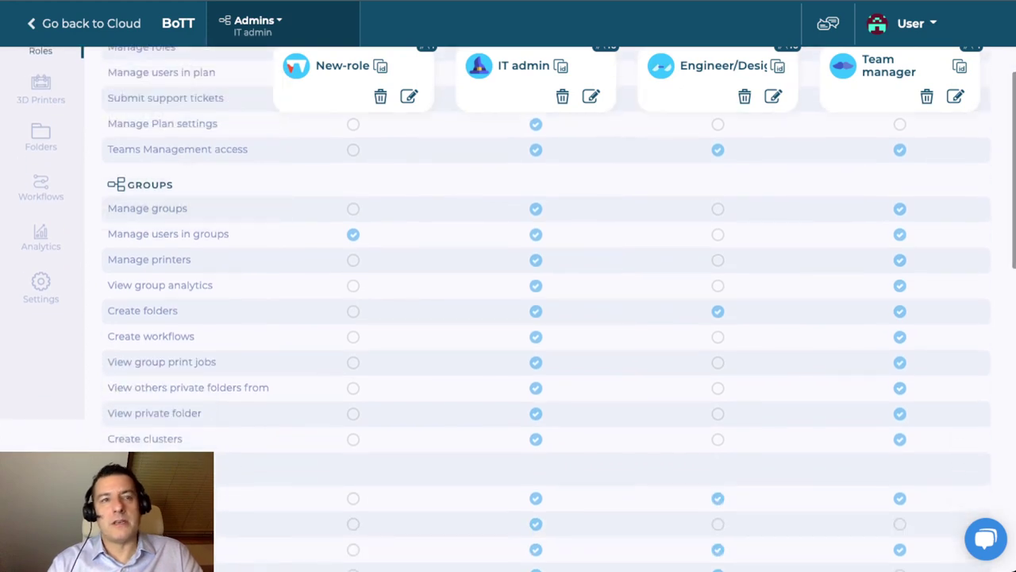
scroll(508, 309, down, 6)
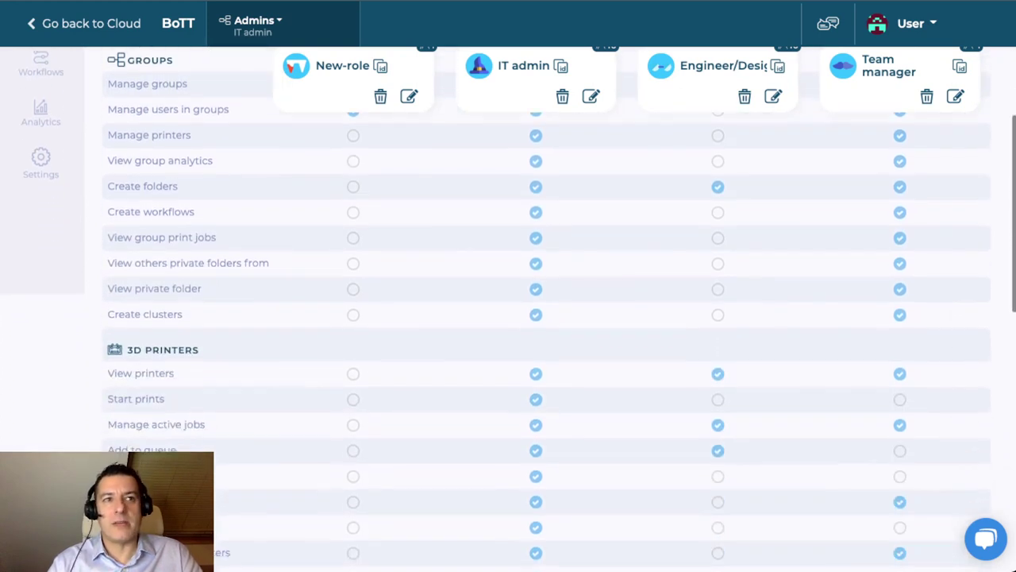
Step: Examine the roles' 3D Printers, Folders and Workflows permissions, including the descriptions of the printing permissions
scroll(185, 227, down, 2)
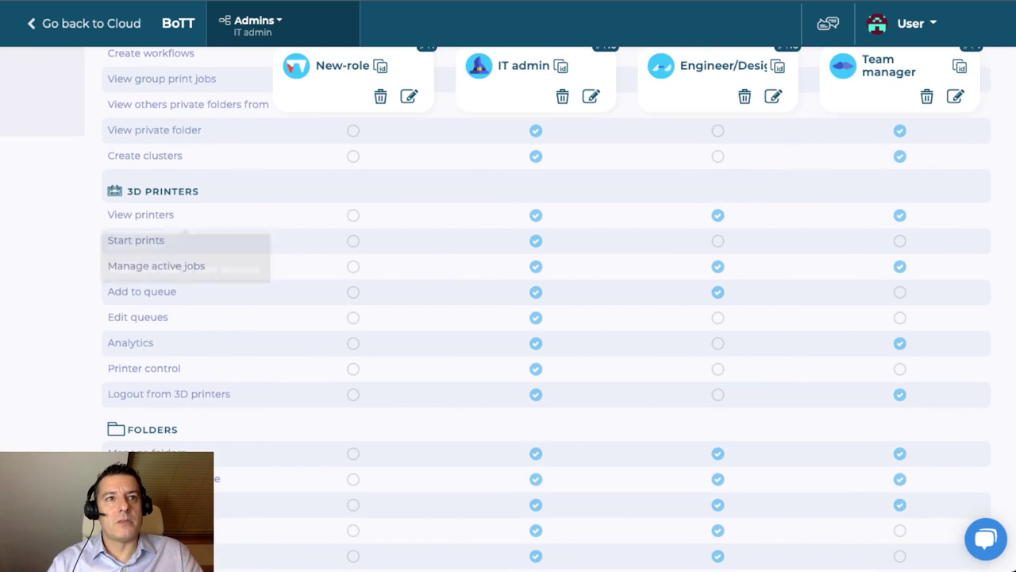
mouse_move(185, 240)
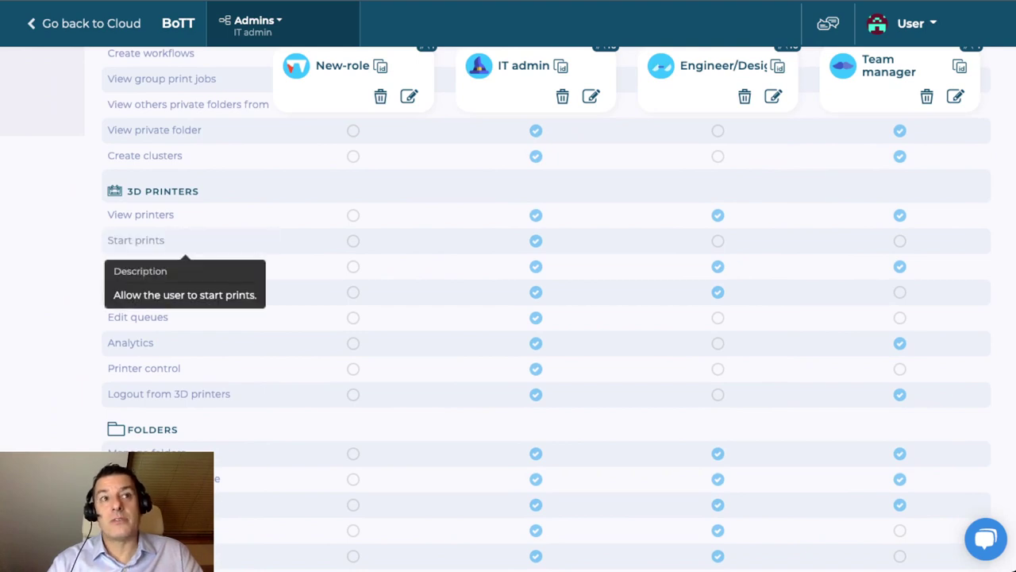
mouse_move(185, 214)
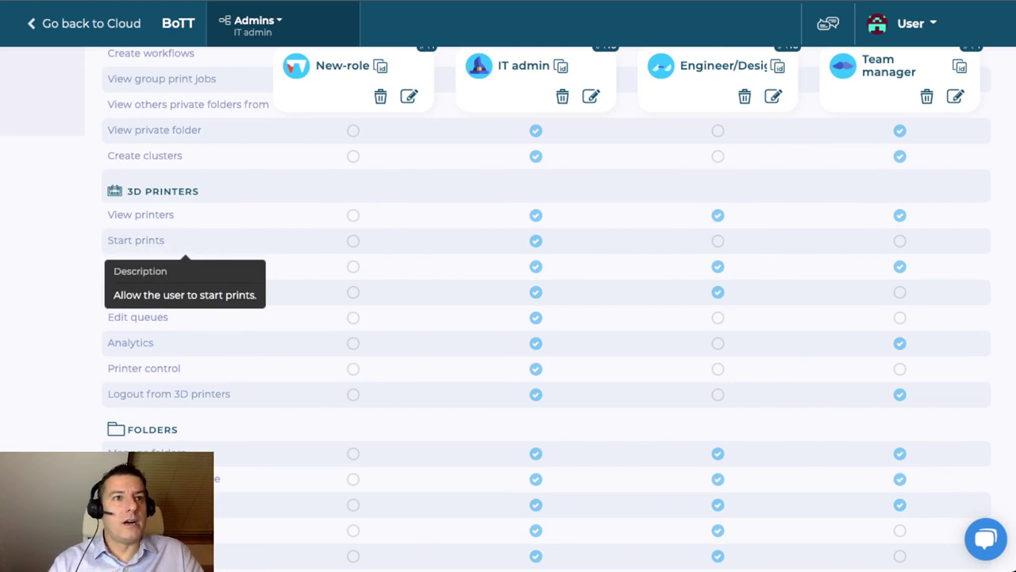
scroll(185, 240, down, 1)
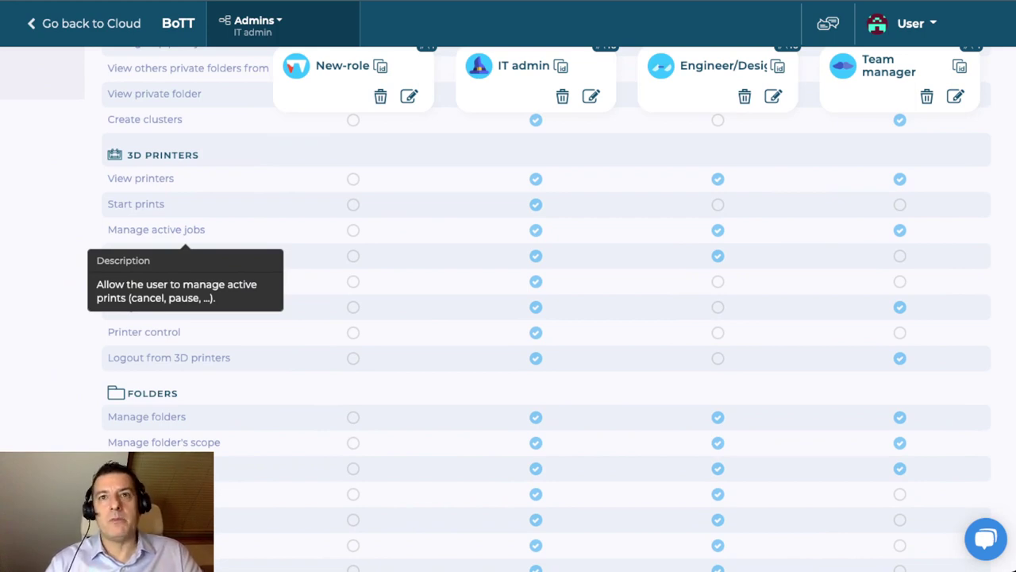
scroll(185, 238, down, 5)
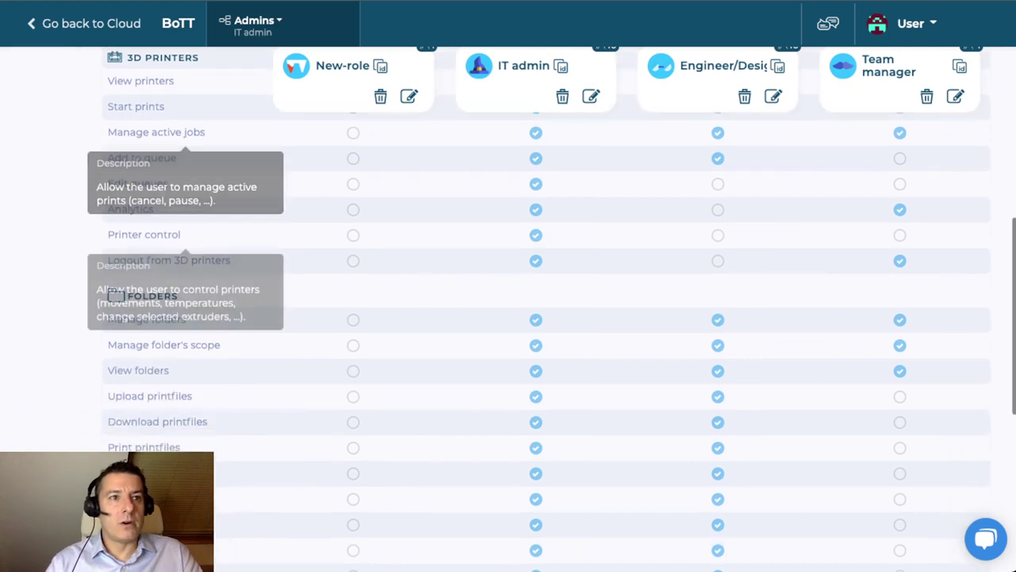
scroll(185, 254, down, 4)
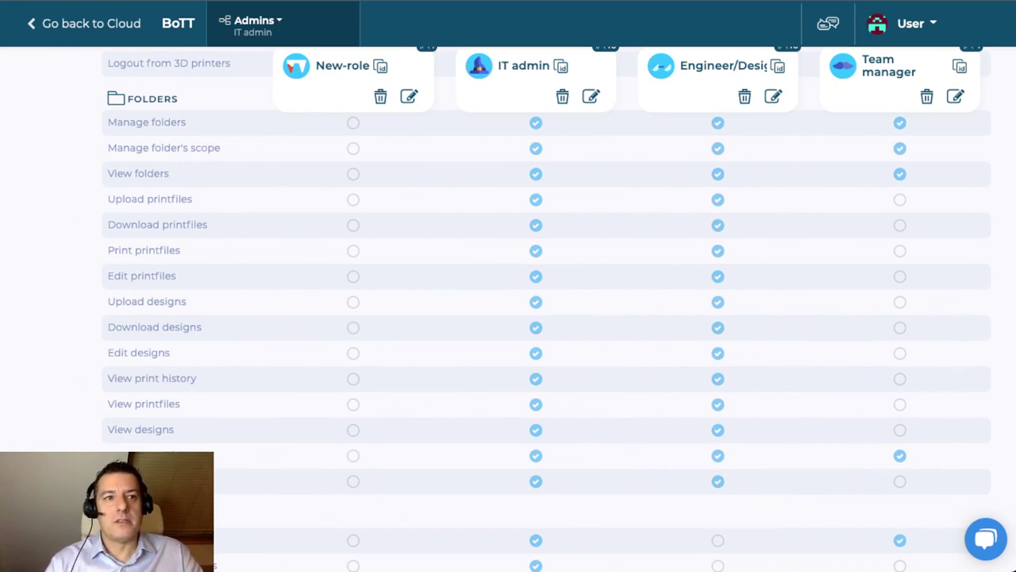
scroll(548, 311, down, 8)
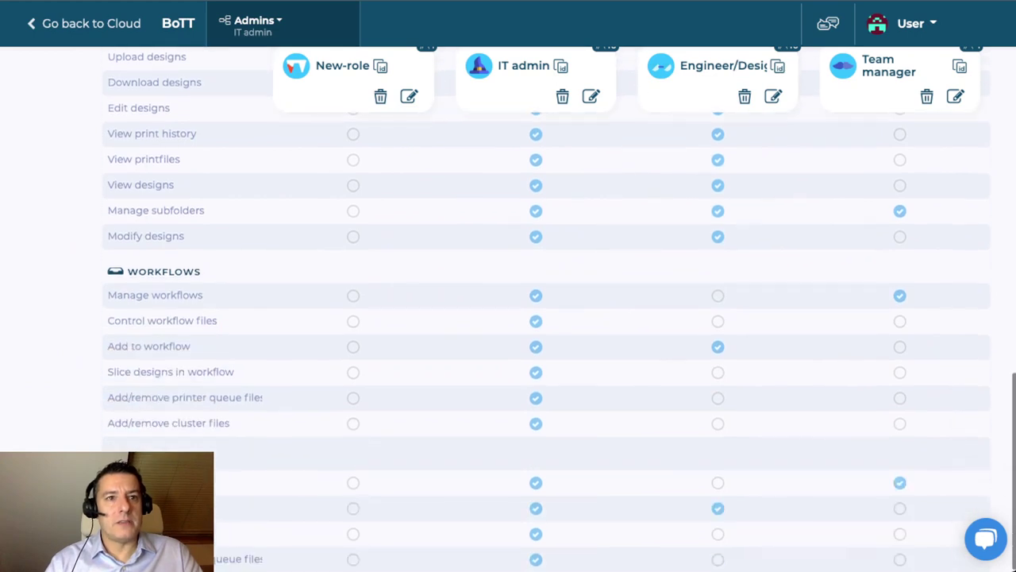
Step: Try setting up a new role with the Create folders, Create workflows and View group print jobs permissions, and discard it without saving
scroll(547, 311, up, 3)
scroll(547, 311, up, 20)
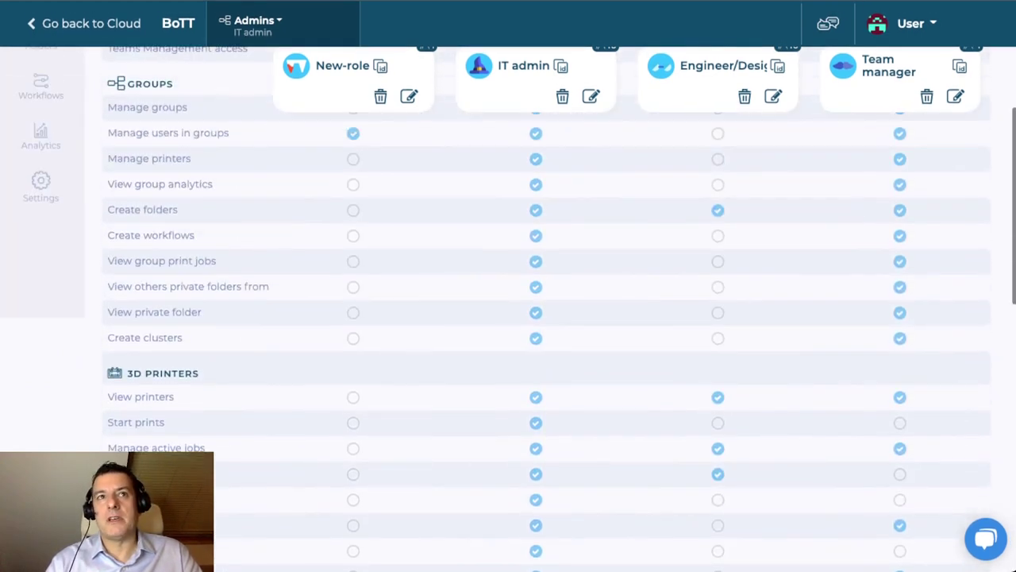
scroll(547, 312, up, 9)
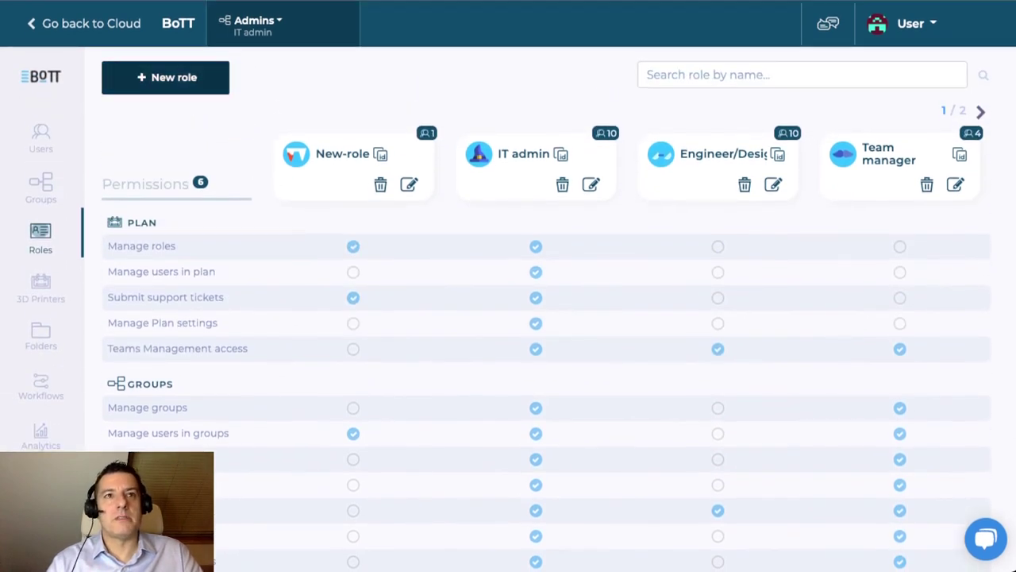
click(165, 77)
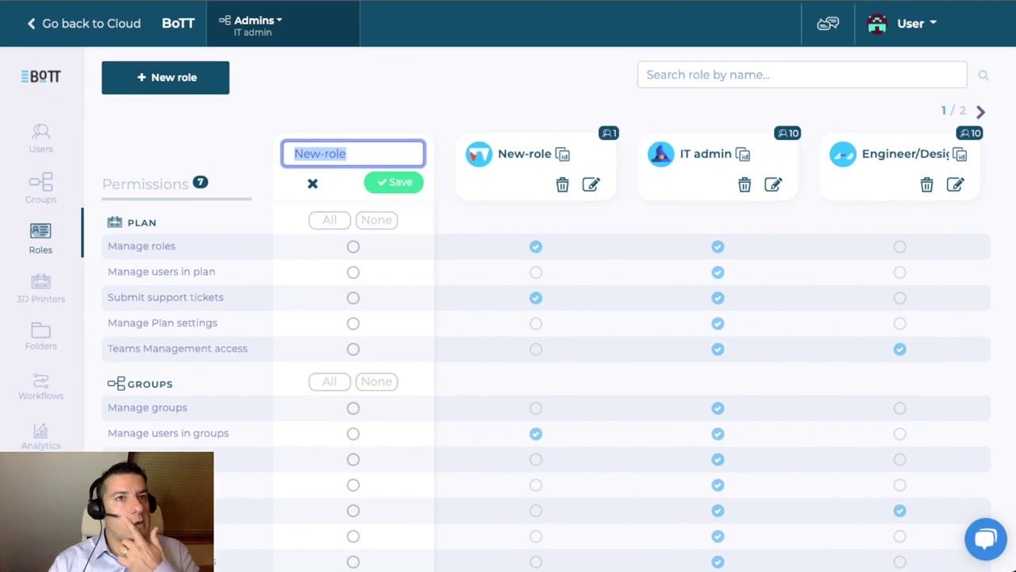
scroll(607, 112, down, 9)
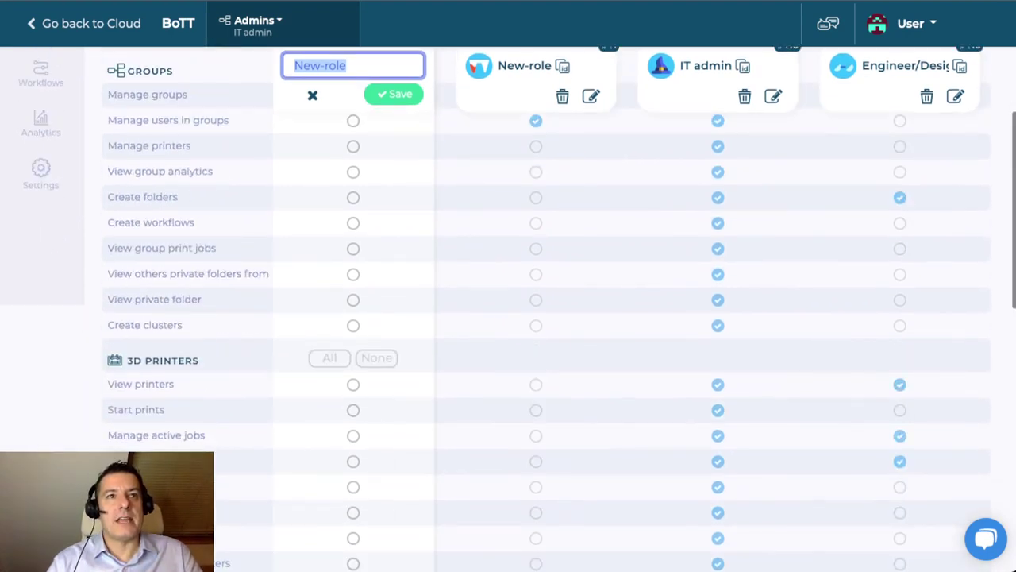
click(353, 197)
click(353, 223)
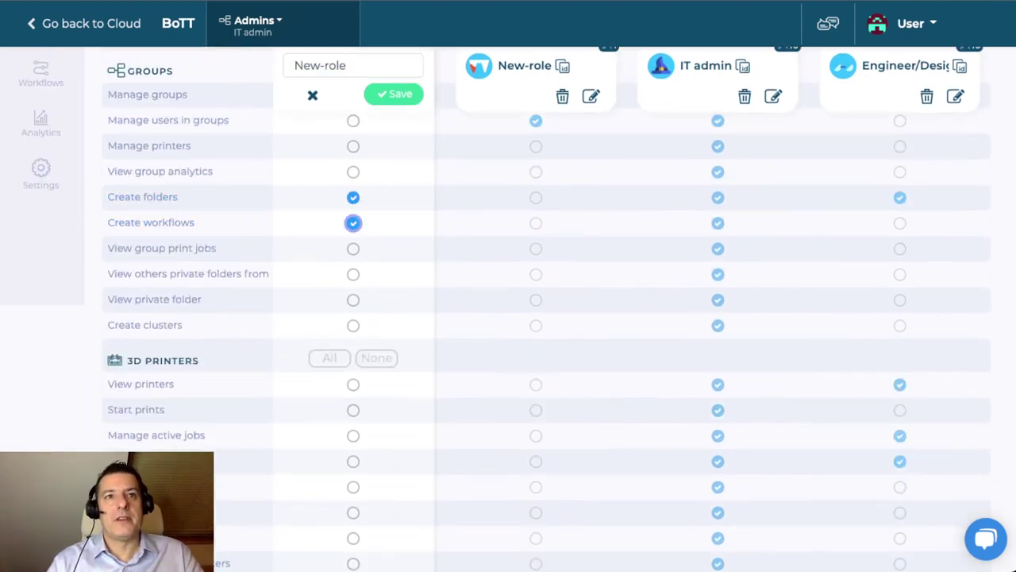
click(353, 249)
click(313, 95)
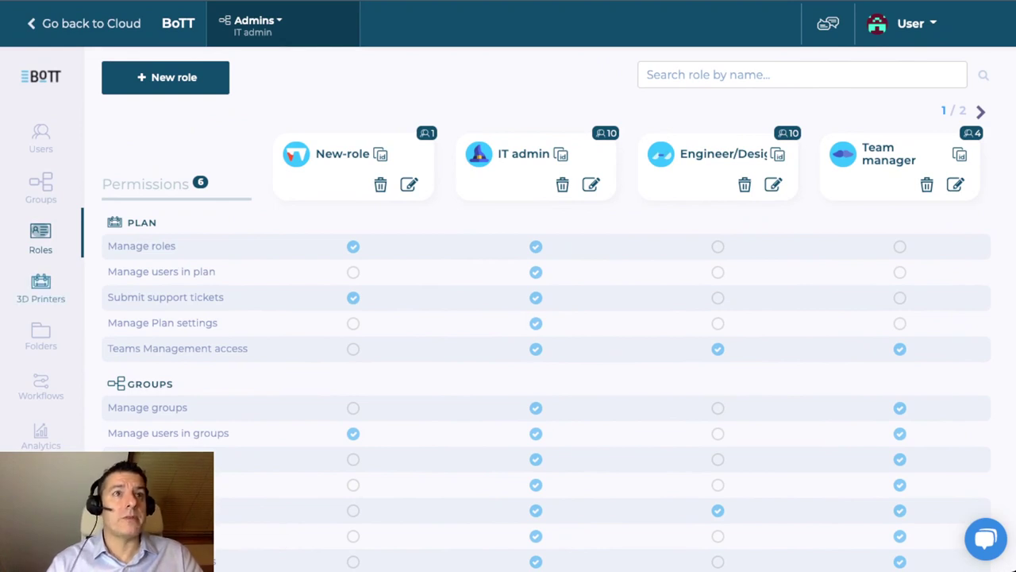
Step: Open the team's 3D printers, try the group change form for the Quality Assurance printer, and close it without reassigning the printer
click(40, 288)
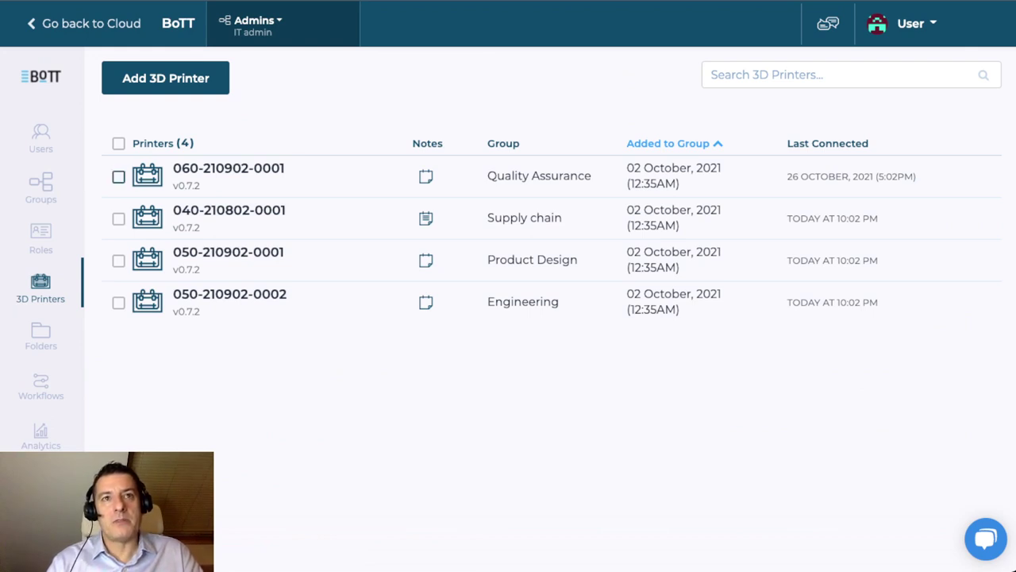
click(118, 176)
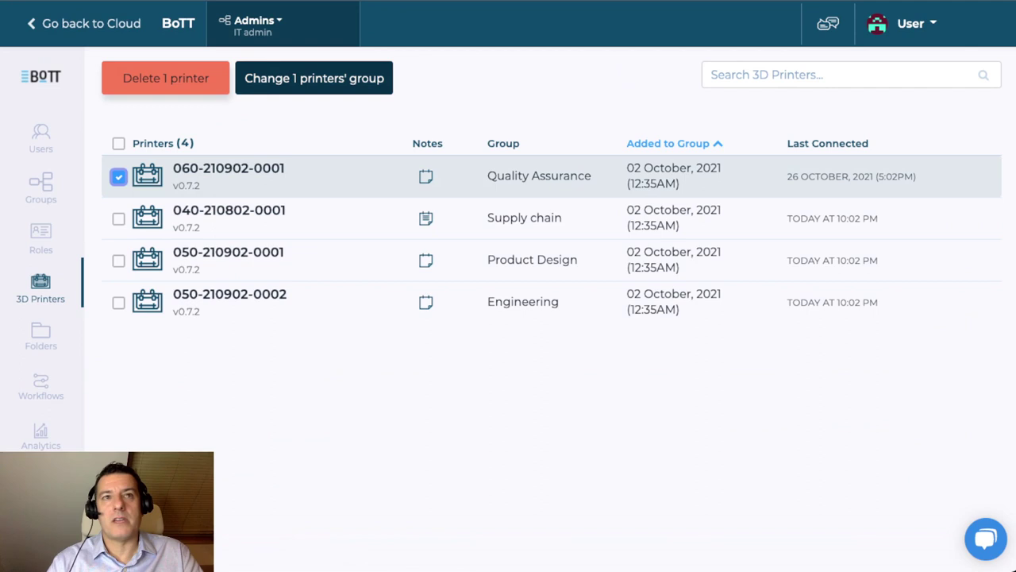
click(313, 78)
click(683, 156)
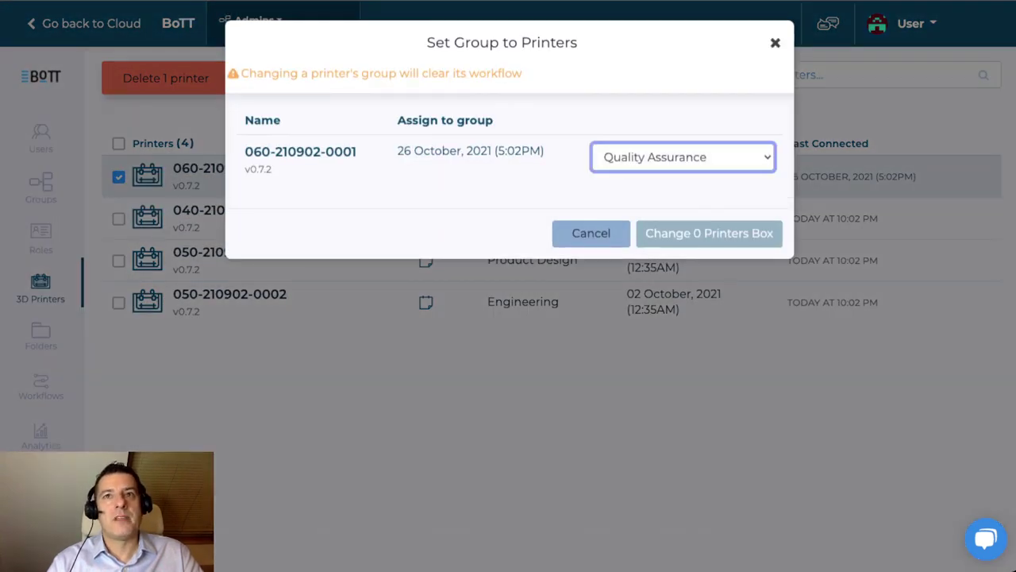
click(774, 42)
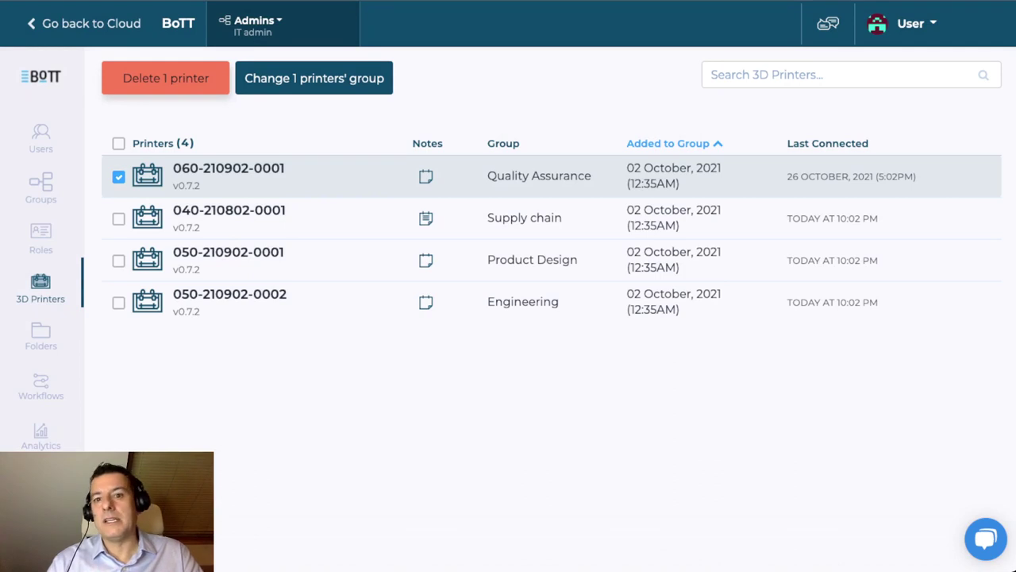
click(119, 177)
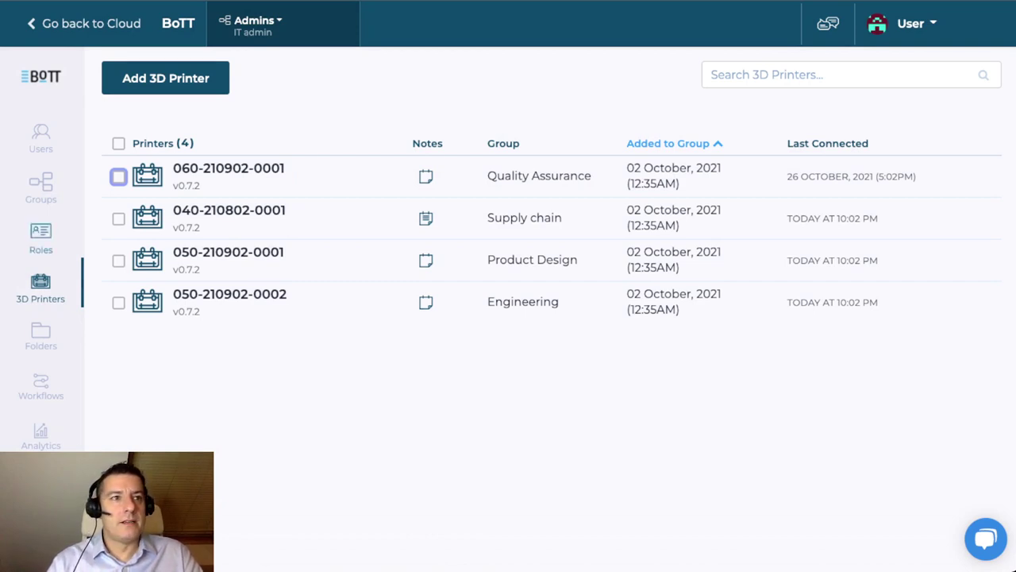
Step: Review the team's folders with their group sharing, and the list of its workflows
click(41, 333)
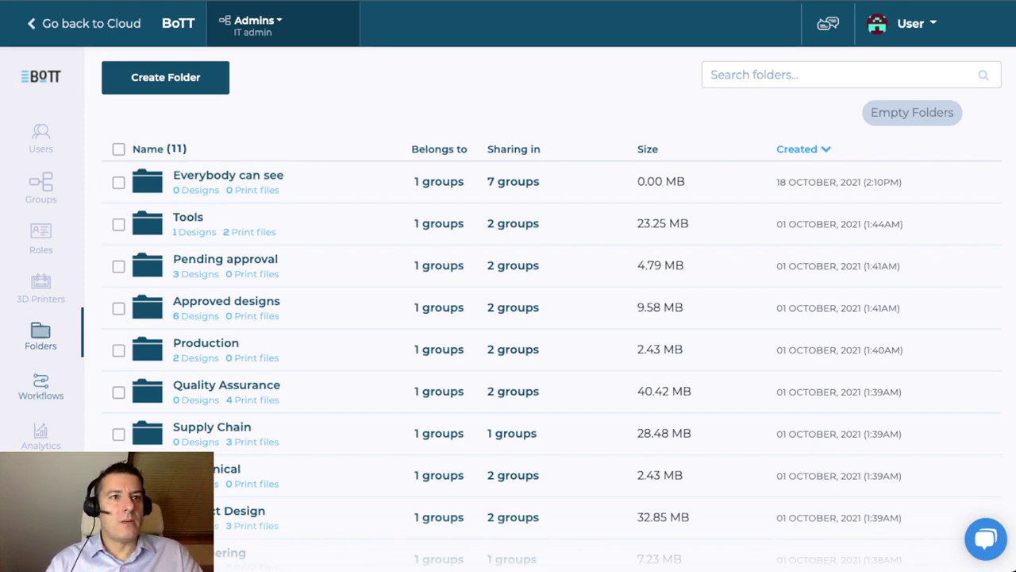
click(41, 386)
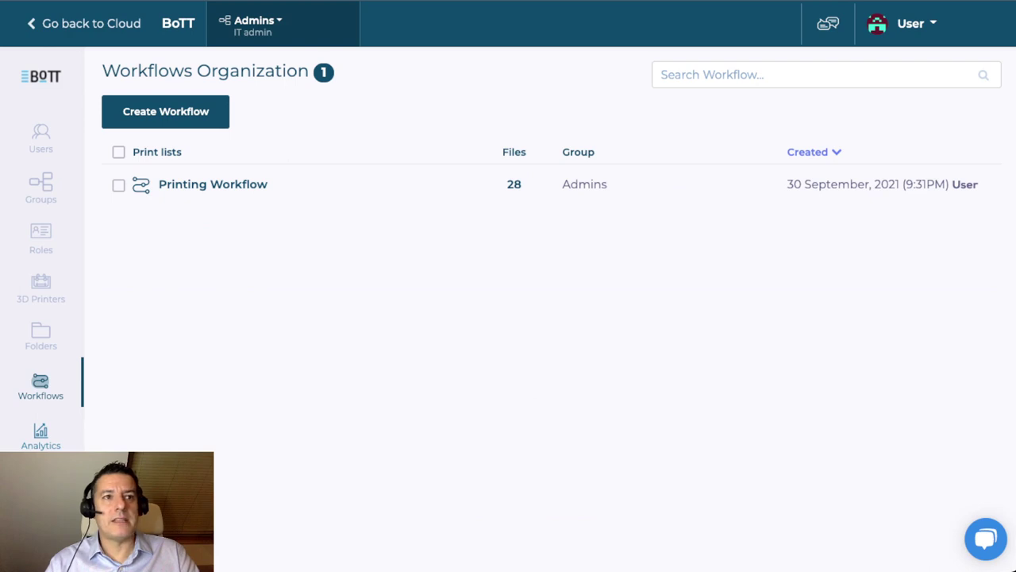
Step: Open the print history in the team's analytics and look through the recorded print jobs
click(41, 435)
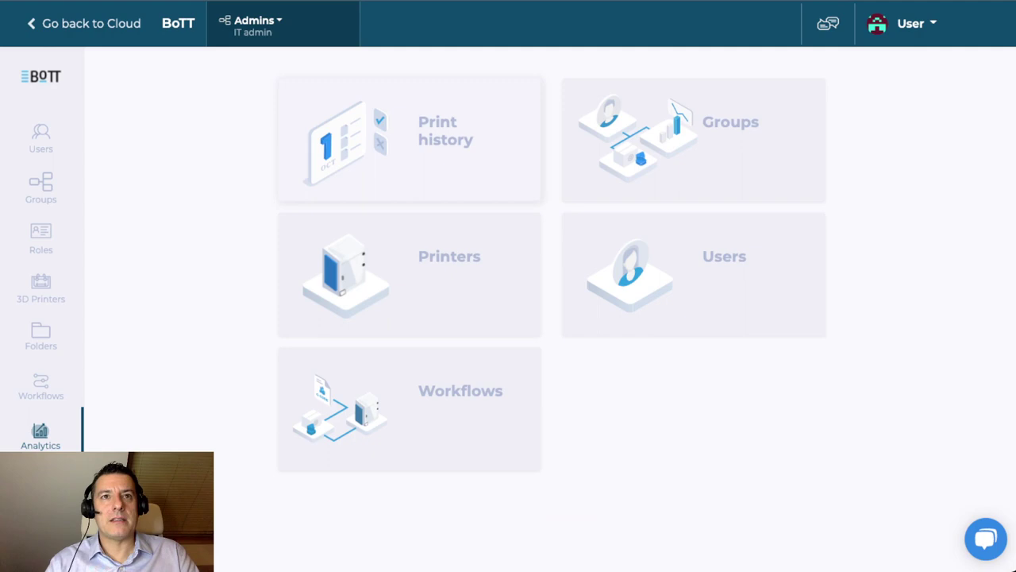
click(409, 139)
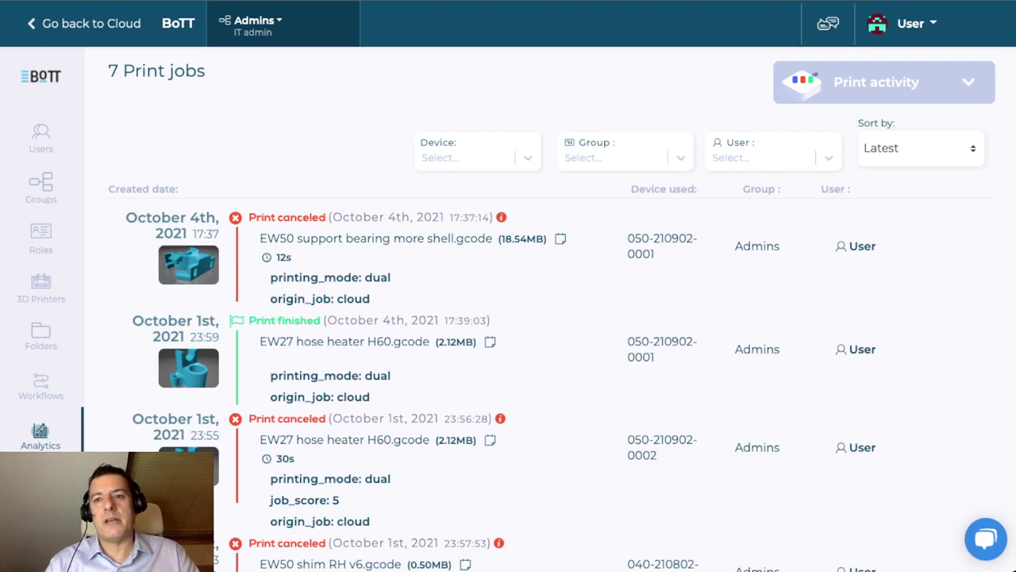
scroll(556, 382, down, 1)
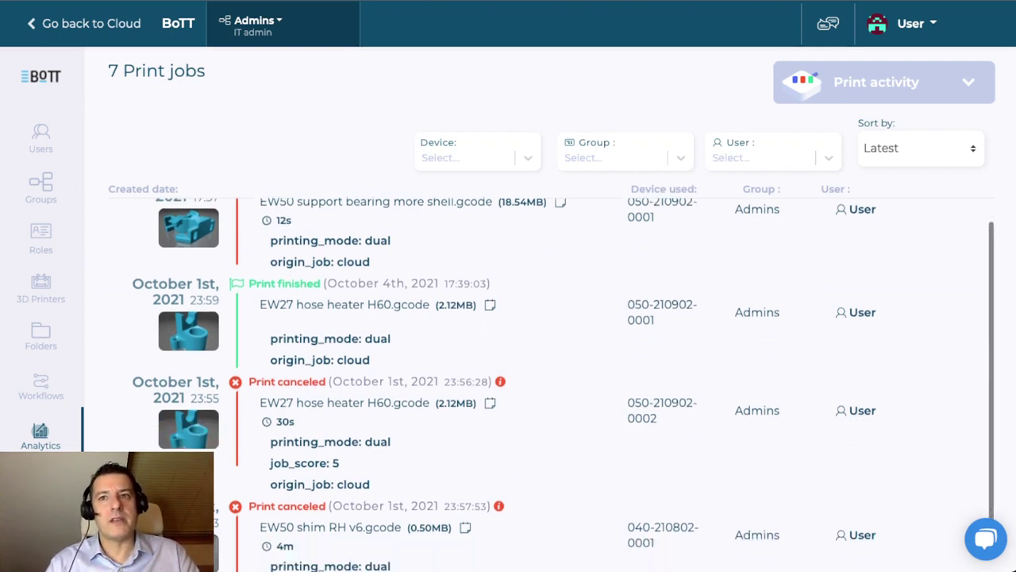
scroll(556, 381, up, 1)
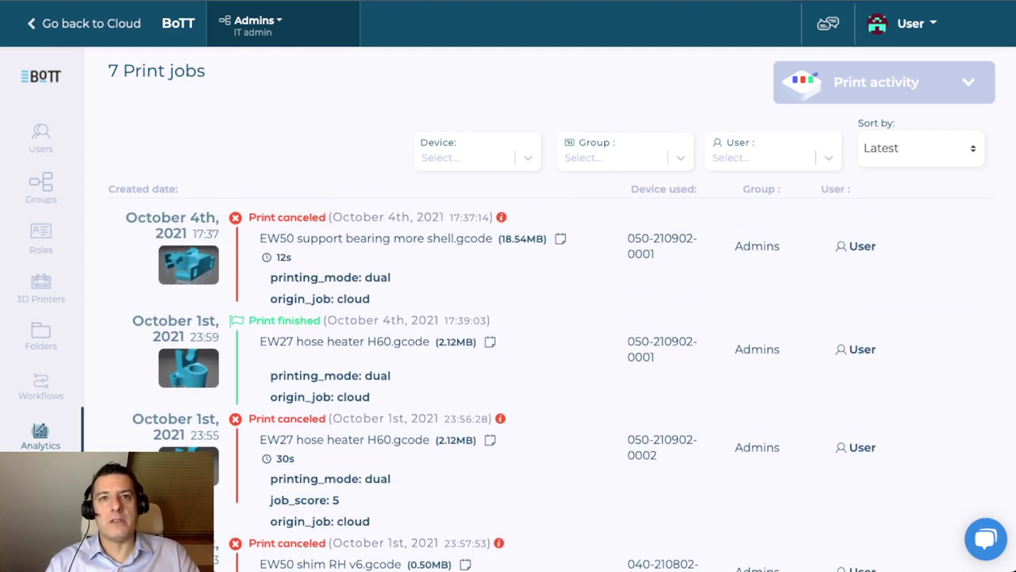
Step: Check the print history's device, group and user filters, and view the print activity charts
click(469, 156)
click(468, 157)
click(615, 157)
click(615, 156)
click(763, 157)
click(762, 156)
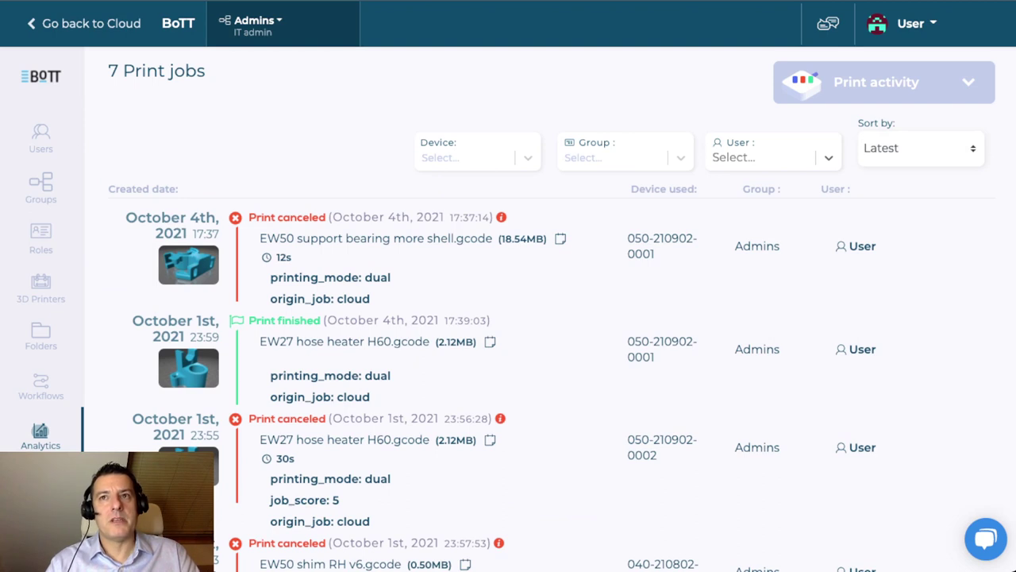
click(883, 82)
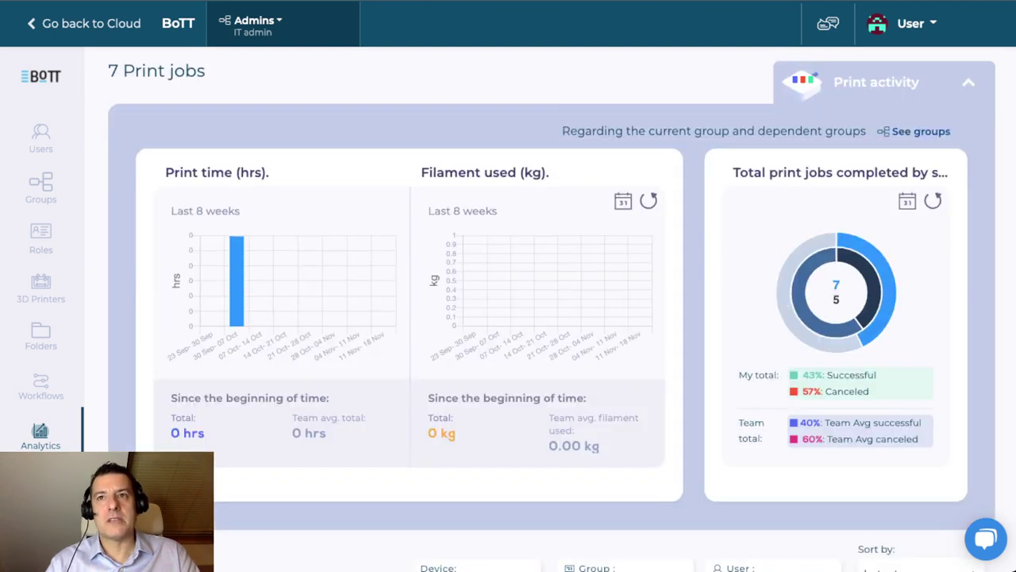
click(808, 80)
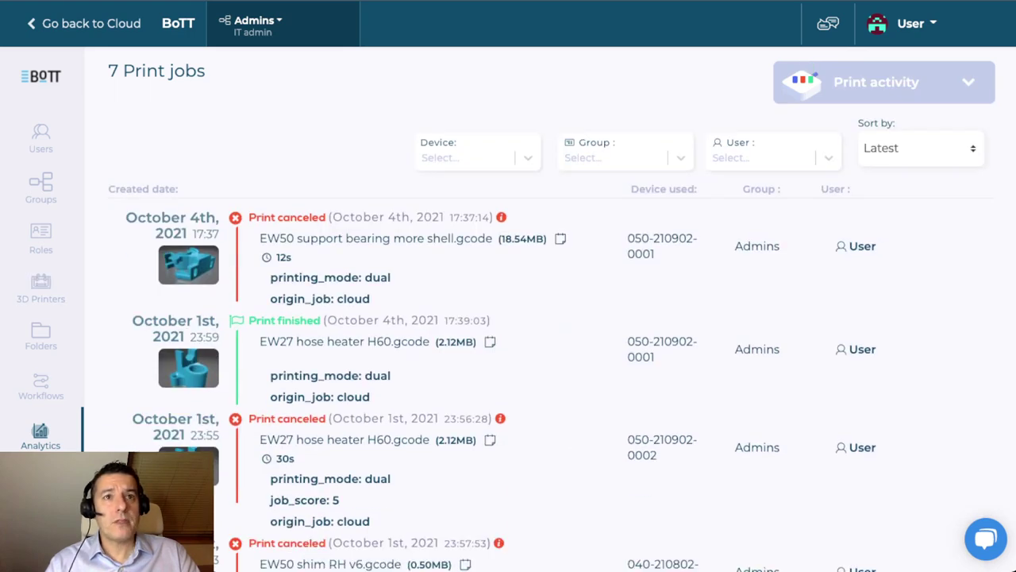
Step: Examine the group analytics, including print jobs by status, print time, filament use, and completion percentages for printer queues and workflows
key(alt+Left)
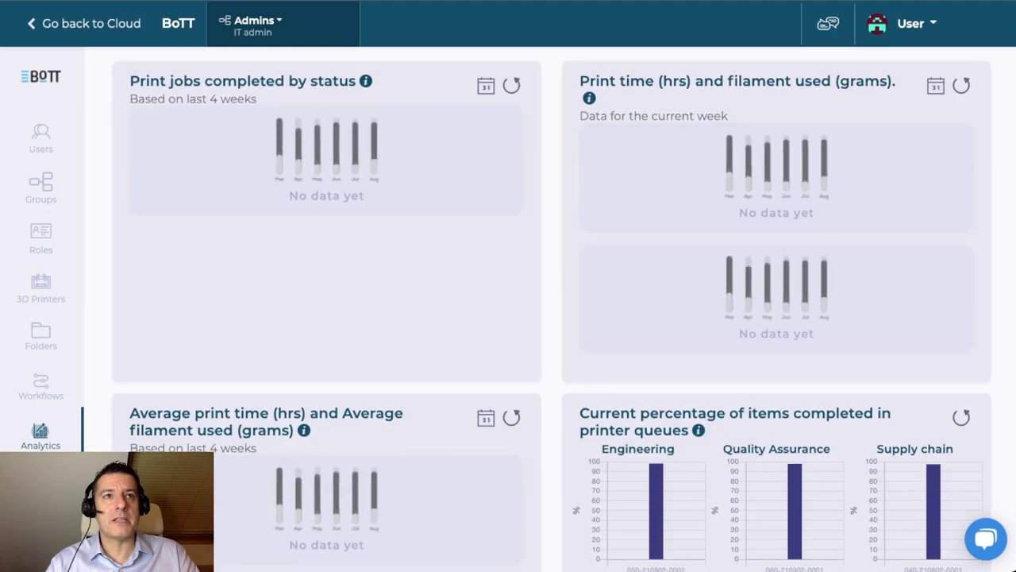
scroll(508, 318, down, 3)
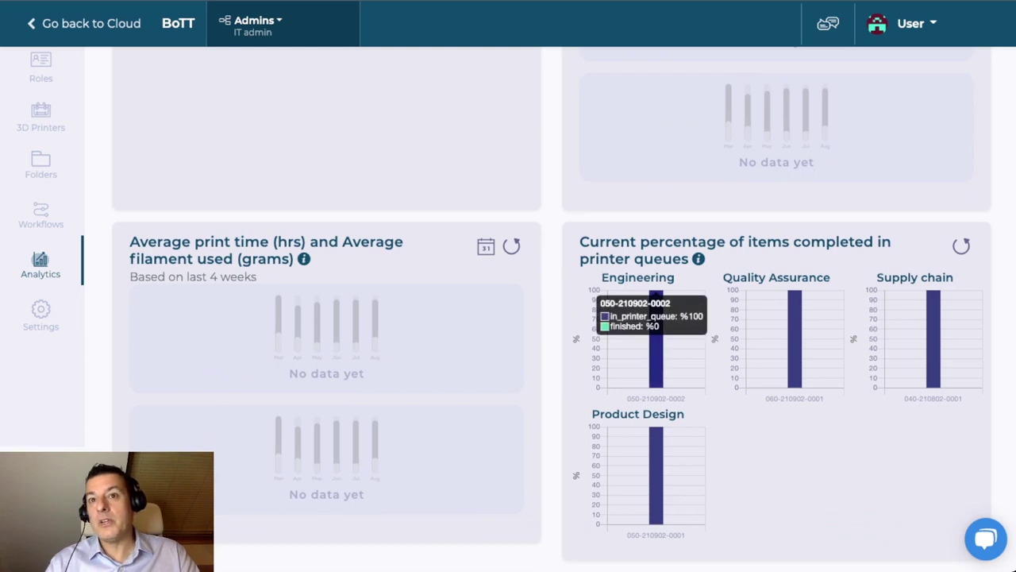
scroll(556, 317, up, 1)
scroll(508, 318, down, 4)
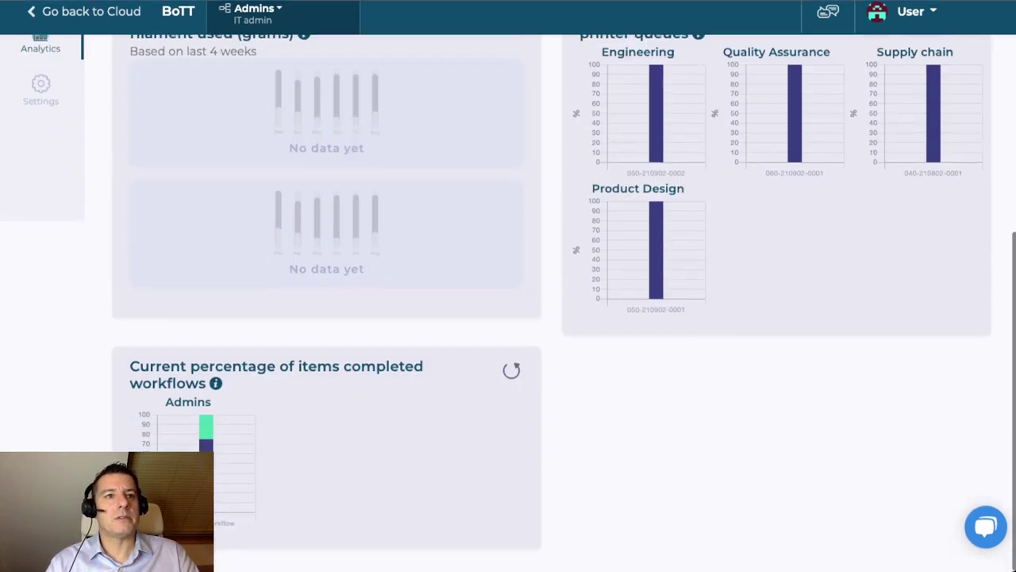
scroll(508, 317, up, 6)
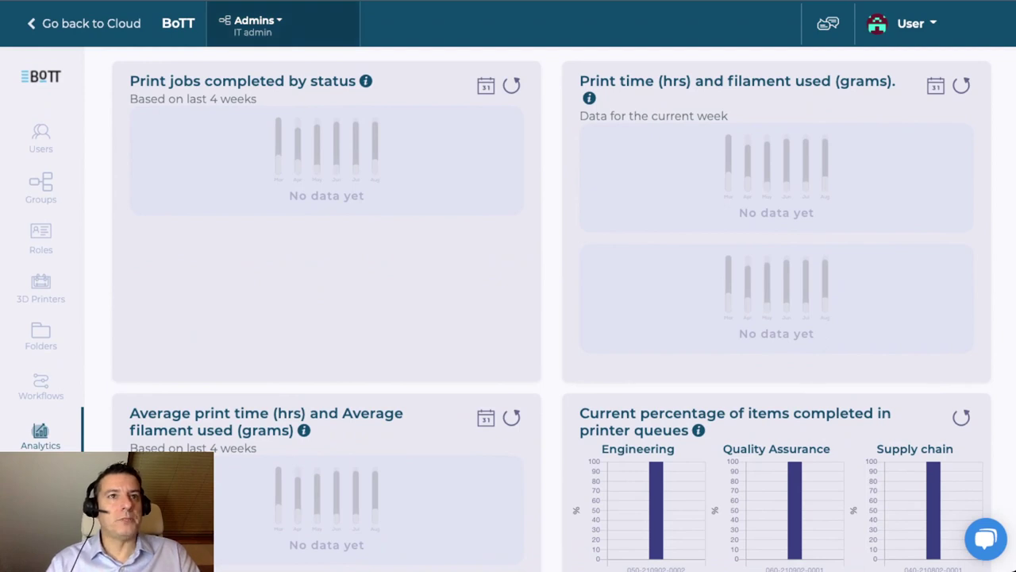
click(41, 435)
click(408, 270)
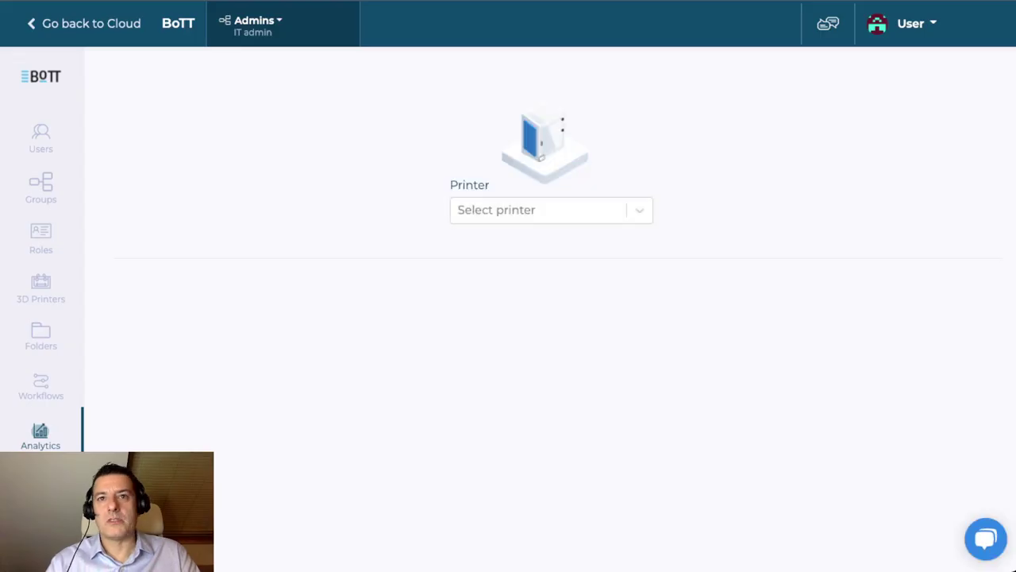
key(Down)
key(Down)
key(Return)
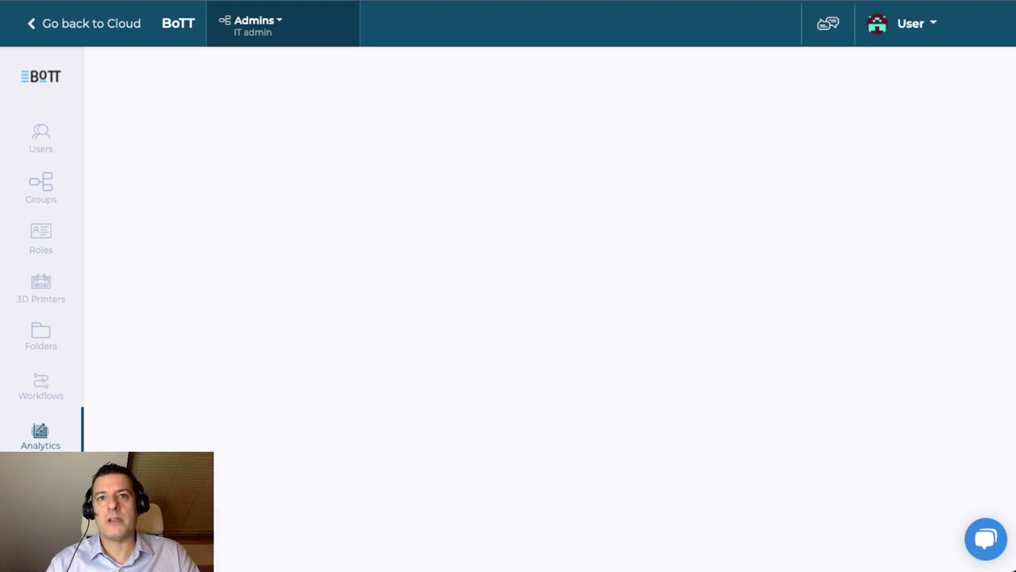
scroll(548, 310, down, 2)
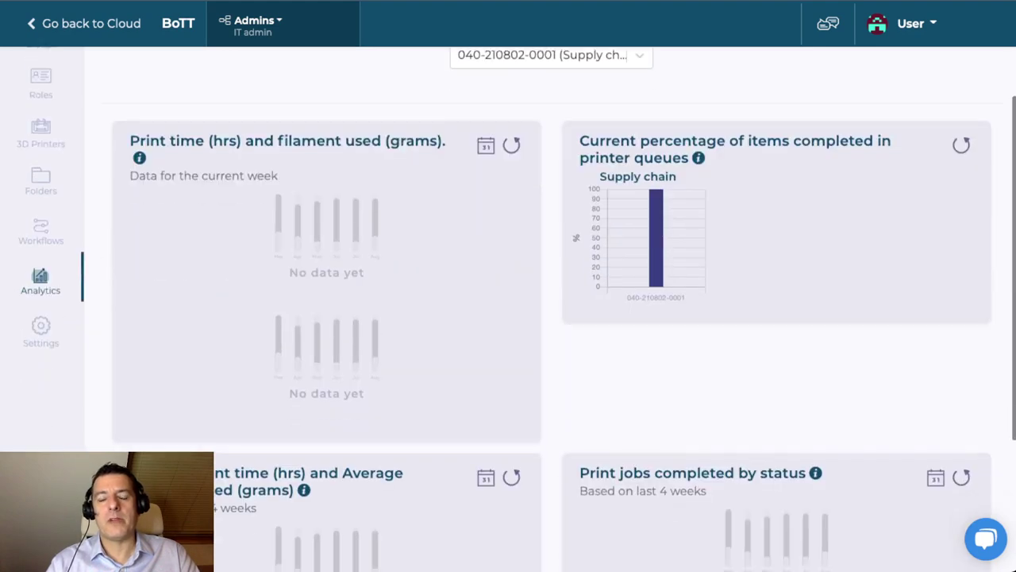
scroll(548, 310, down, 2)
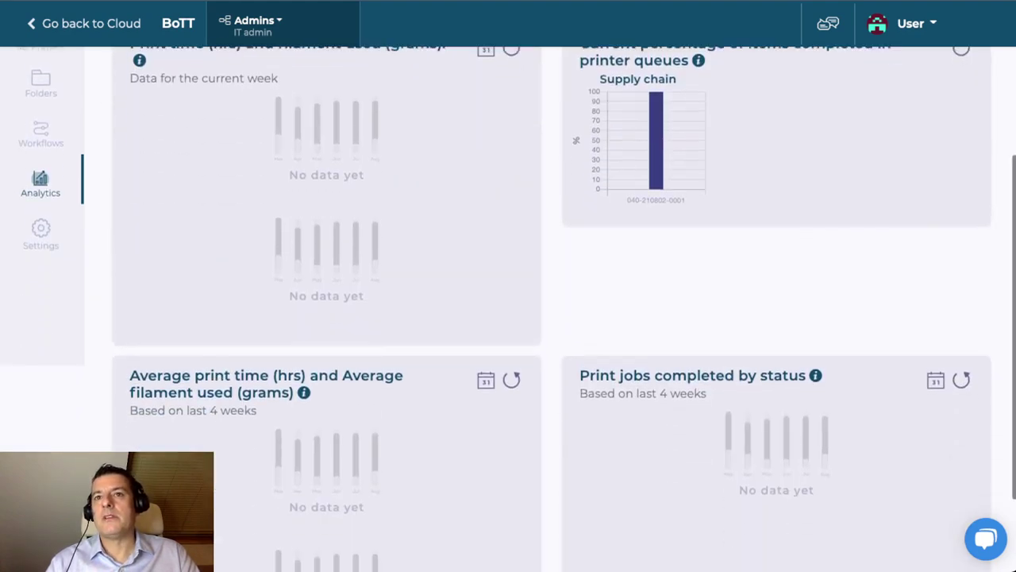
scroll(548, 310, up, 1)
scroll(548, 310, up, 1)
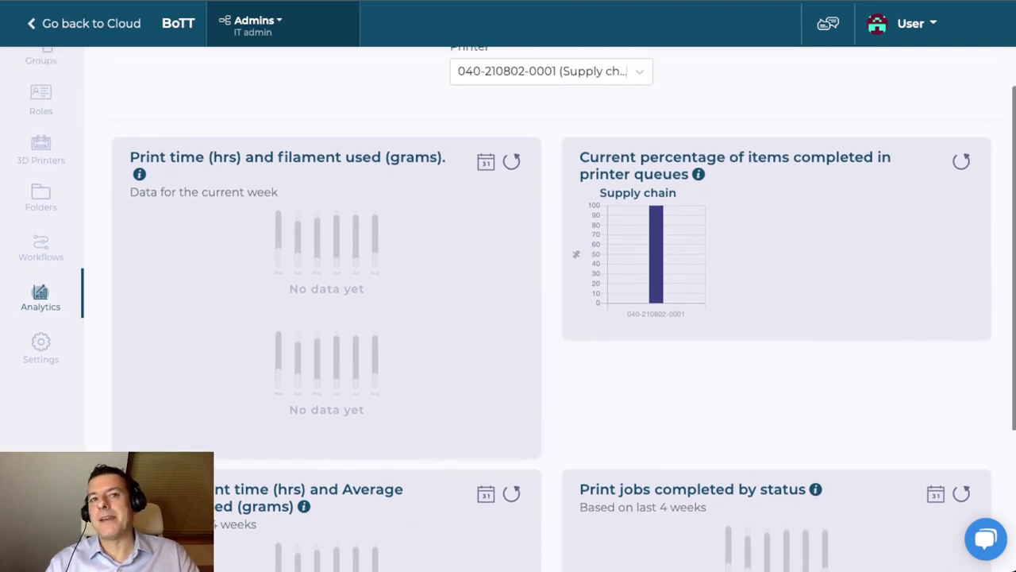
scroll(548, 310, up, 2)
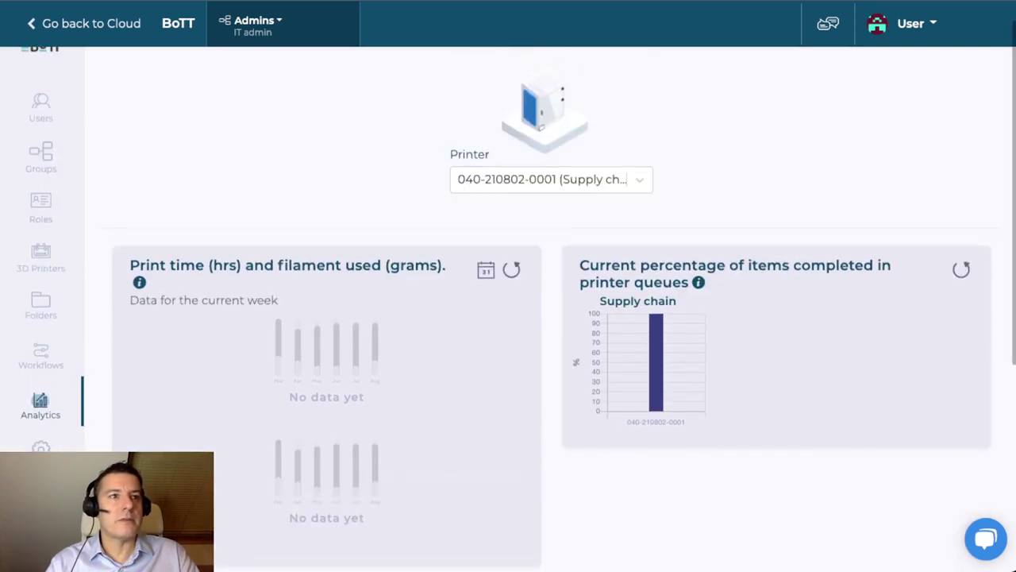
Step: Open the user analytics and view the print statistics of the Quality Assurance operator
click(40, 403)
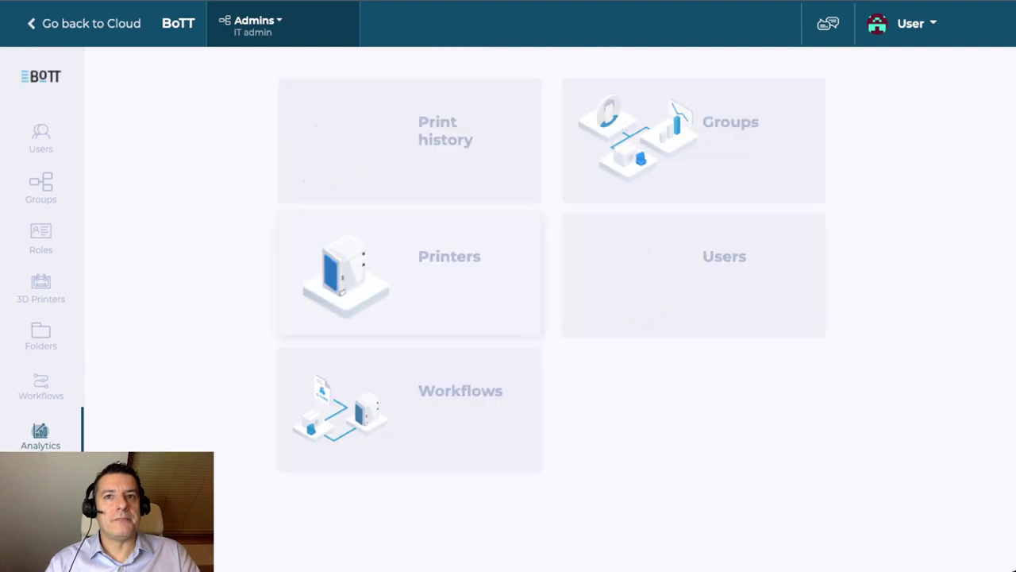
click(695, 274)
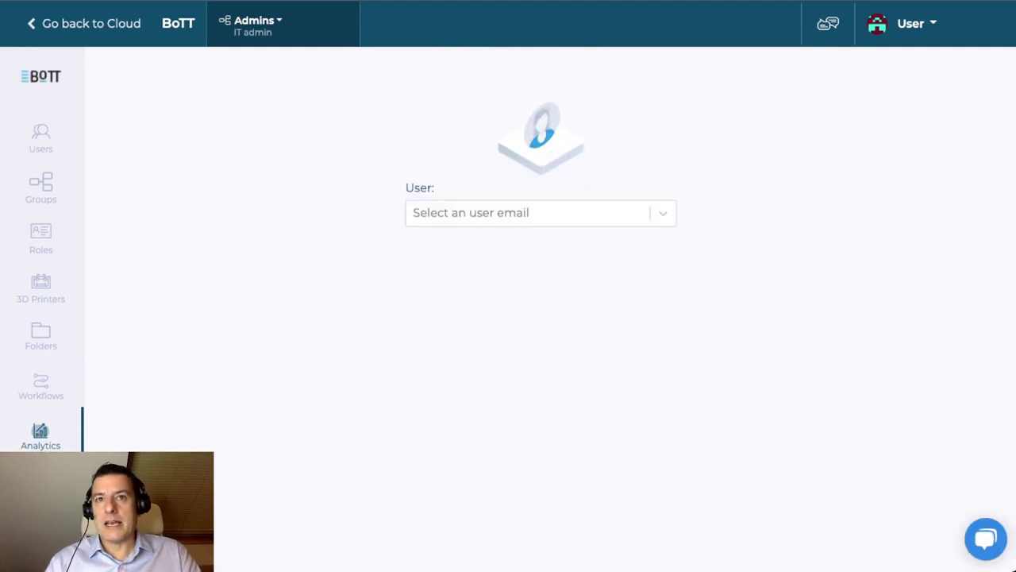
click(540, 213)
click(476, 326)
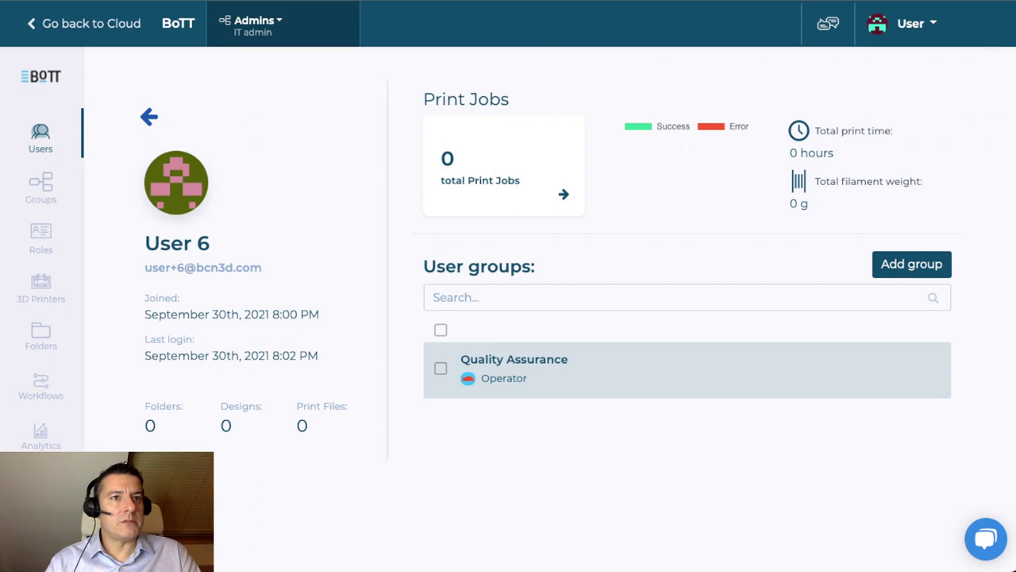
Step: Open the workflow analytics and display the statistics of Printing Workflow (Admins)
click(40, 435)
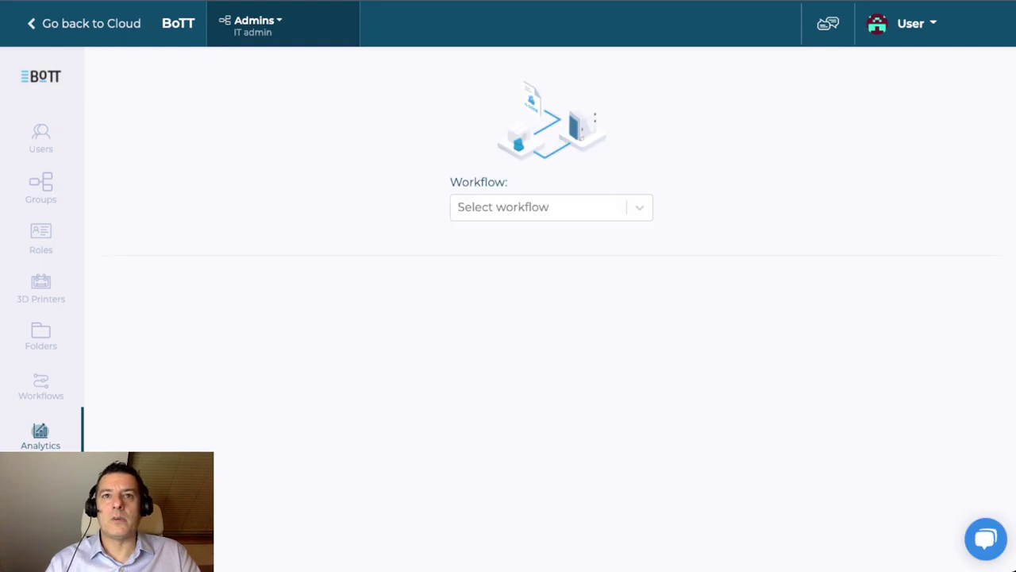
click(551, 206)
click(544, 240)
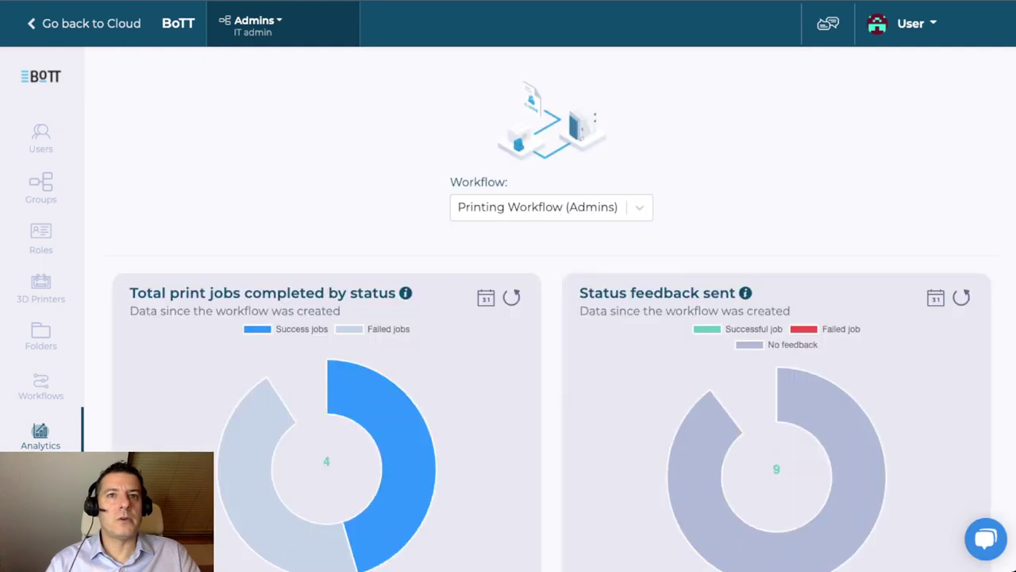
Step: Examine the workflow's charts for print jobs by status, status feedback, print time and filament used
scroll(551, 357, down, 1)
scroll(551, 357, down, 2)
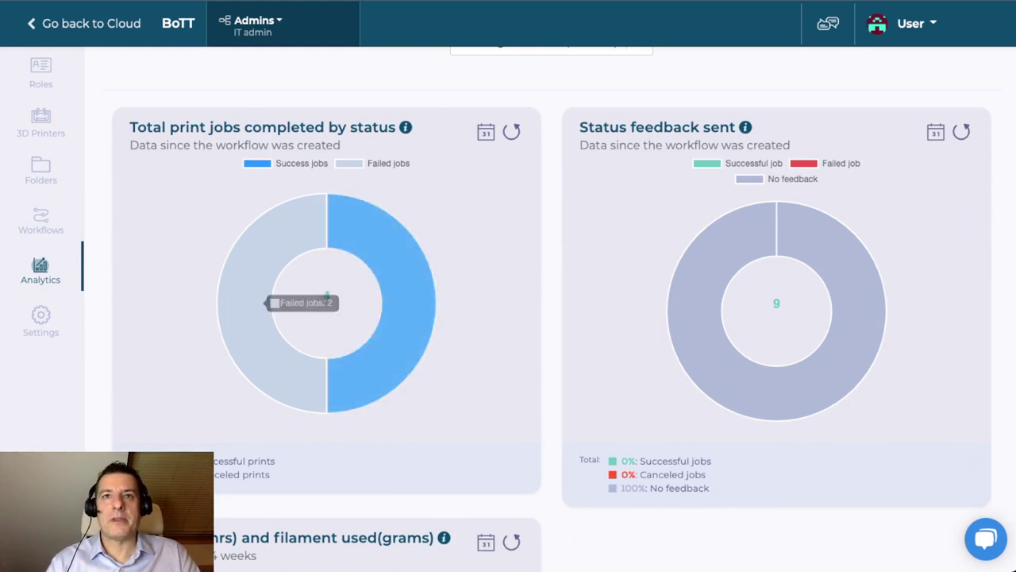
scroll(509, 308, down, 1)
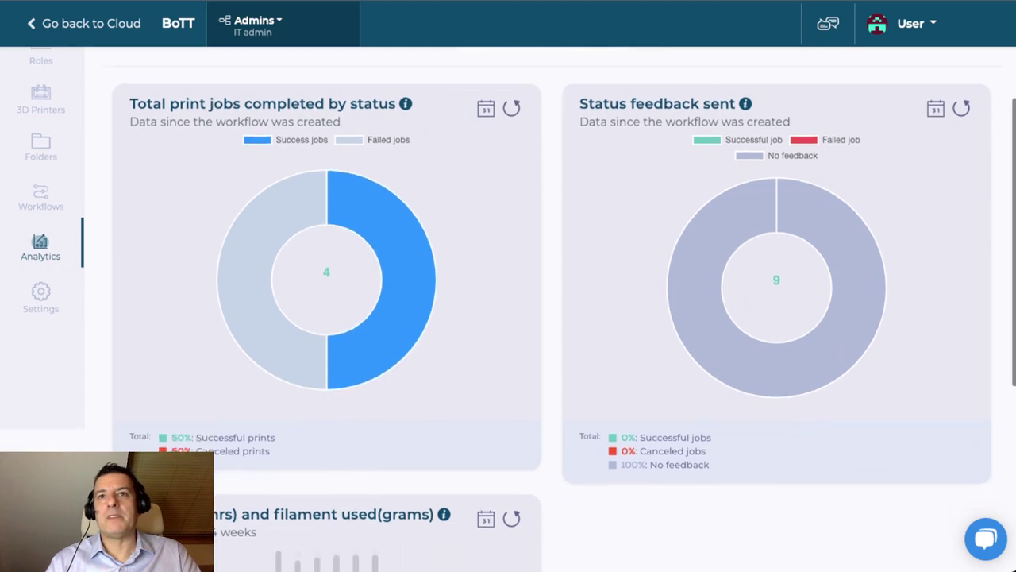
scroll(508, 309, down, 2)
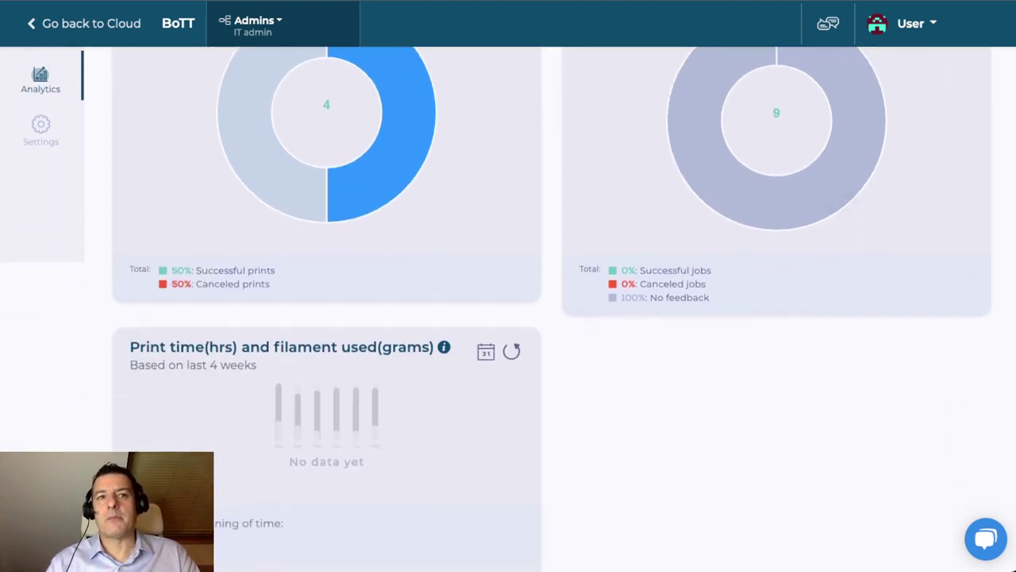
scroll(508, 309, down, 3)
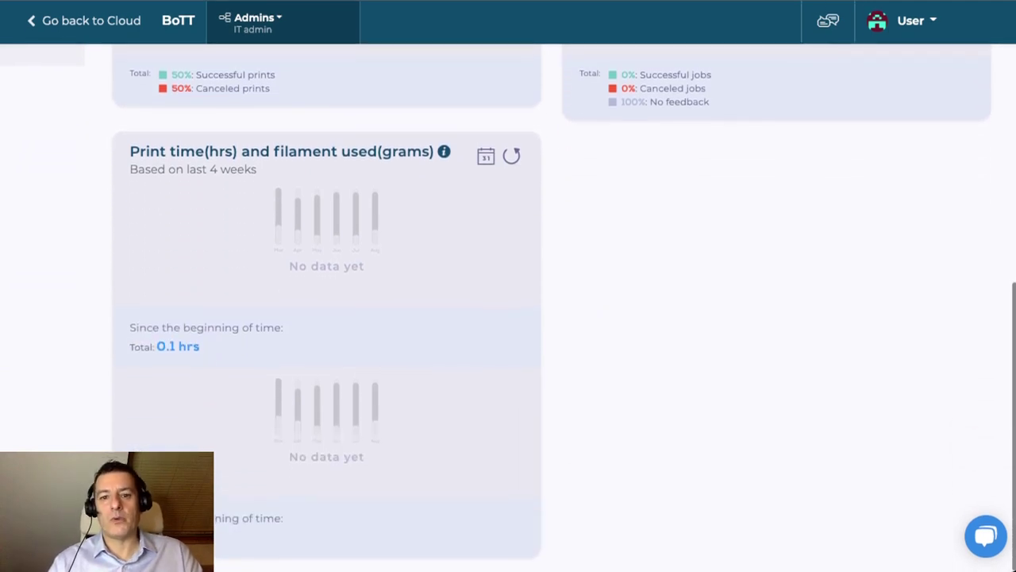
scroll(508, 309, up, 6)
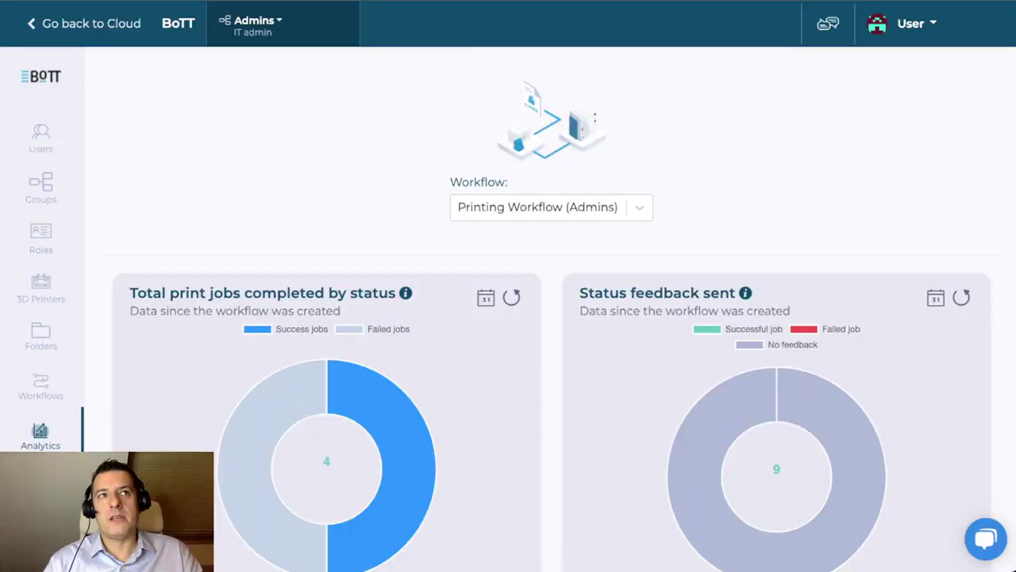
Step: View the organization settings with their information, default parameters and SSO configuration, and return to the cloud dashboard
click(252, 24)
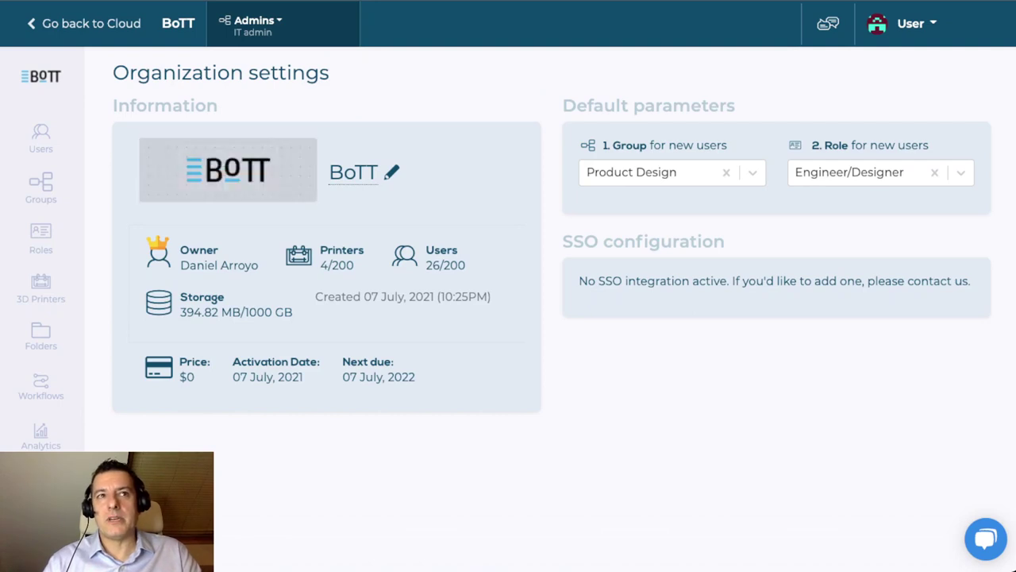
mouse_move(228, 169)
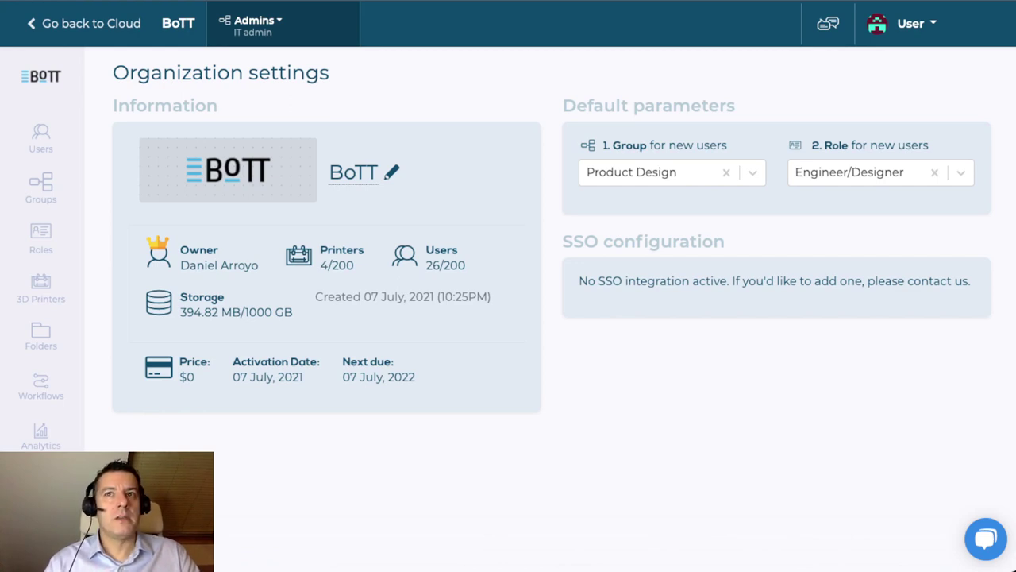
click(83, 23)
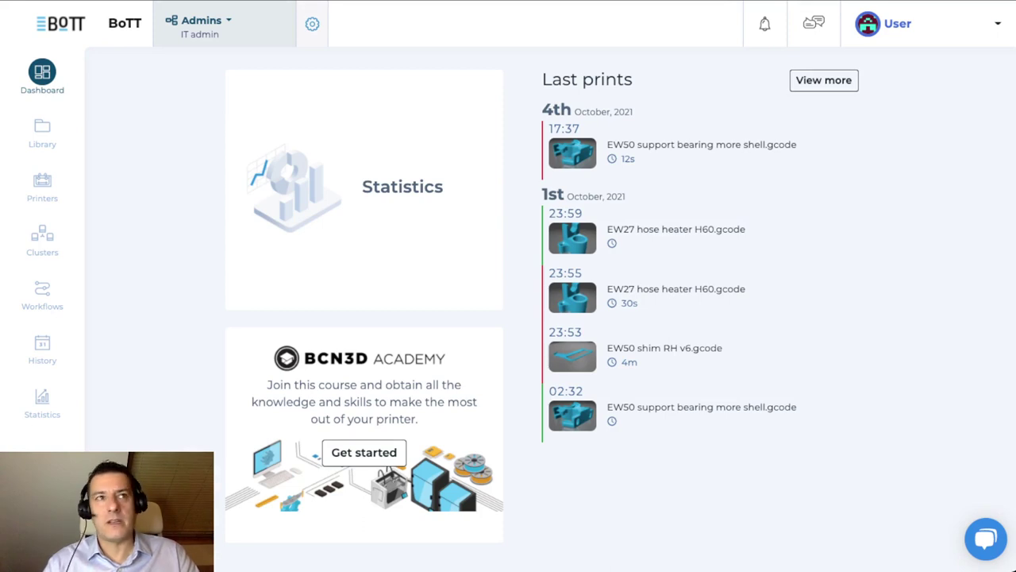
Step: Open the design library and view the Admins folder inside the Admins group
click(42, 125)
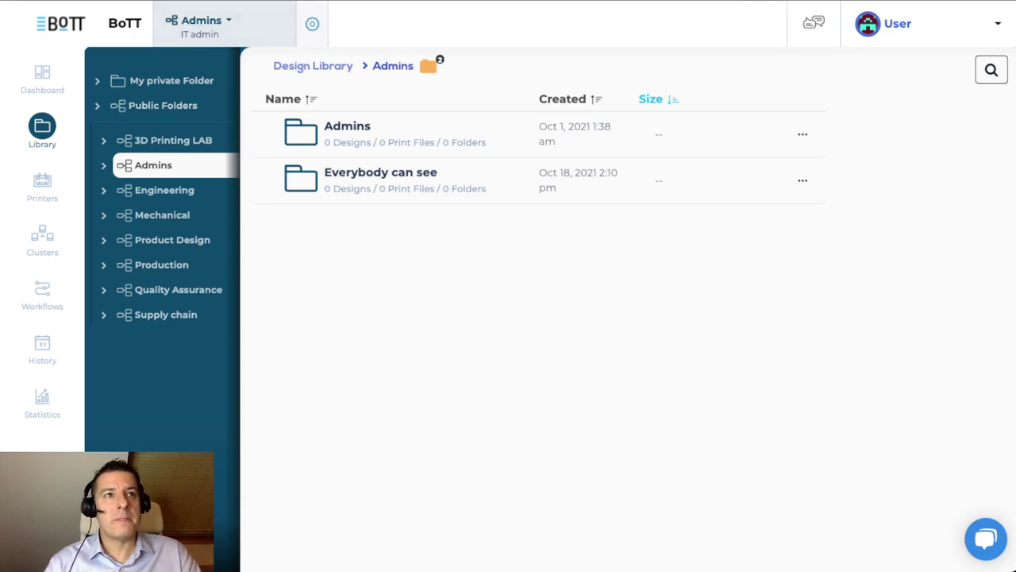
click(103, 140)
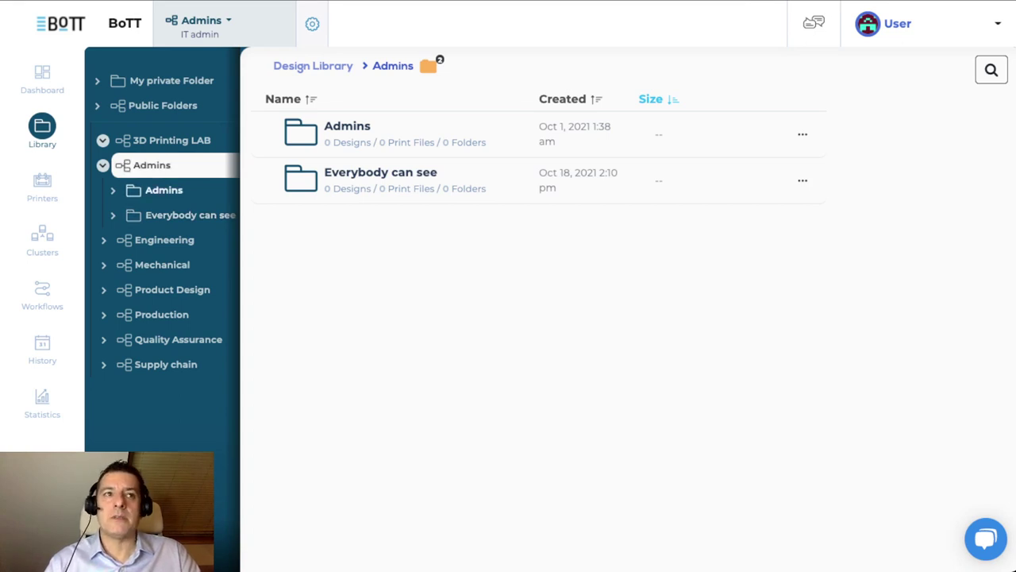
click(163, 190)
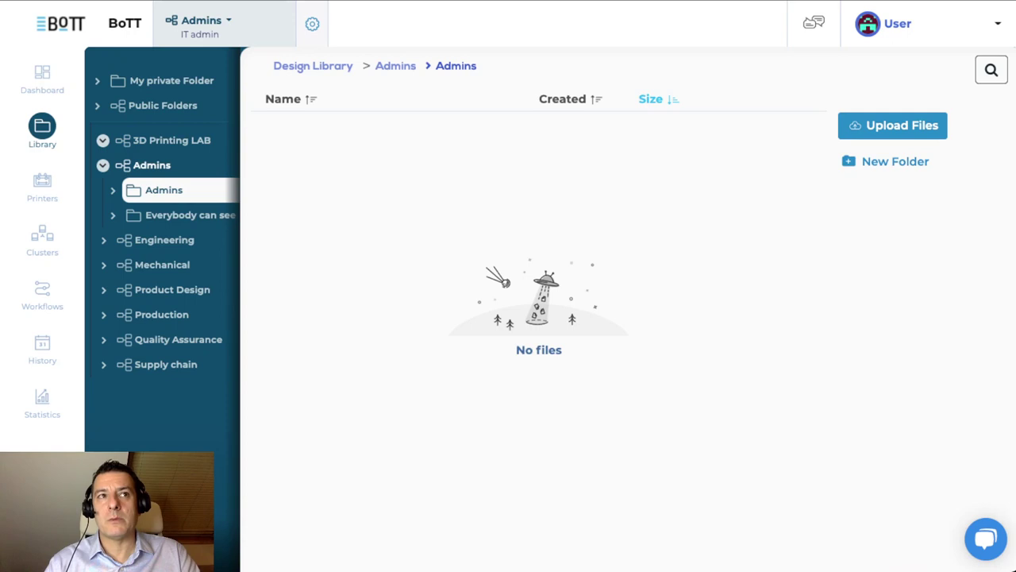
click(103, 165)
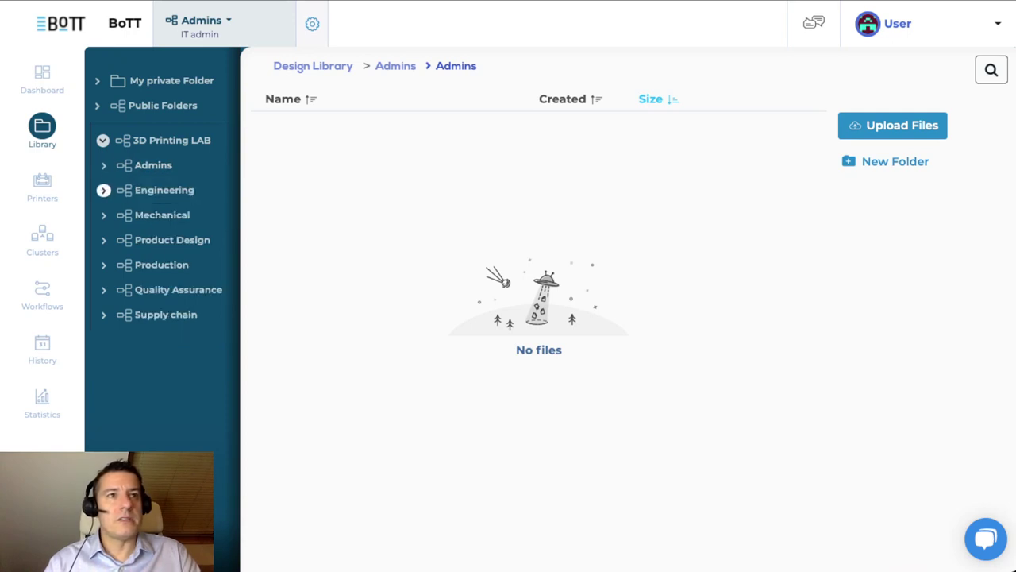
Step: Browse the library folders of the Engineering, Mechanical and Product Design groups, collapsing each group after viewing it
click(103, 190)
click(112, 214)
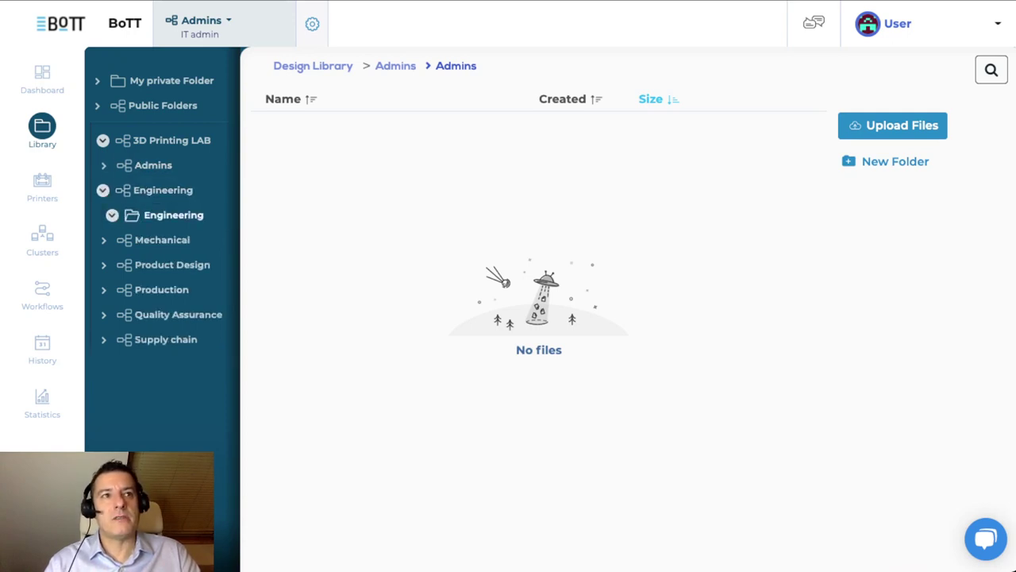
click(103, 190)
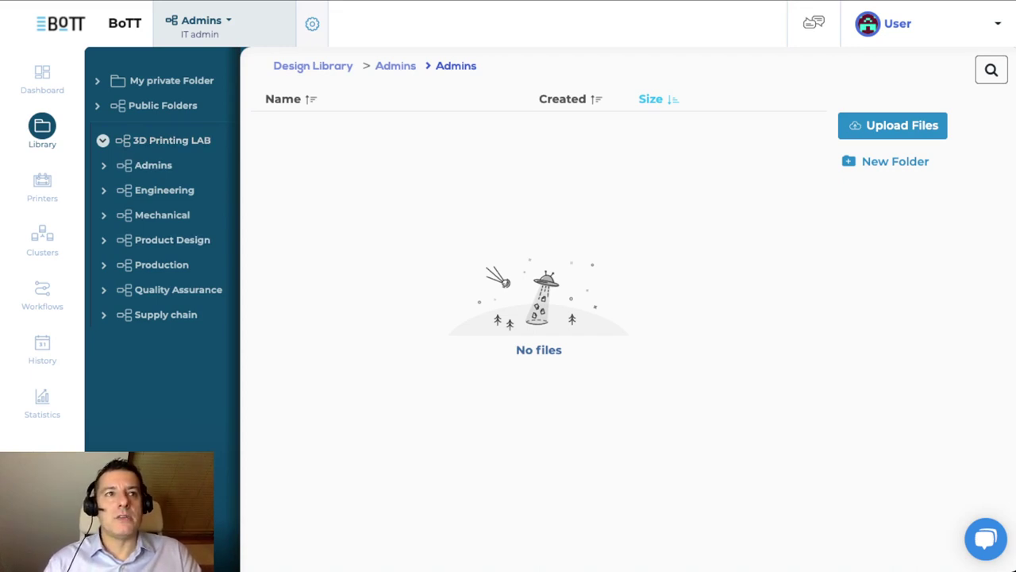
click(103, 215)
click(103, 215)
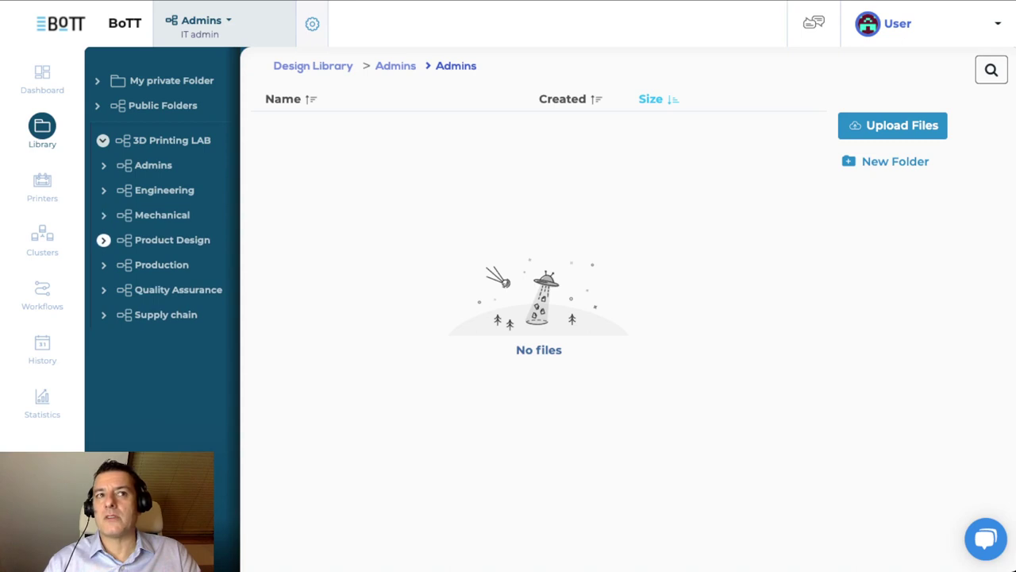
click(104, 240)
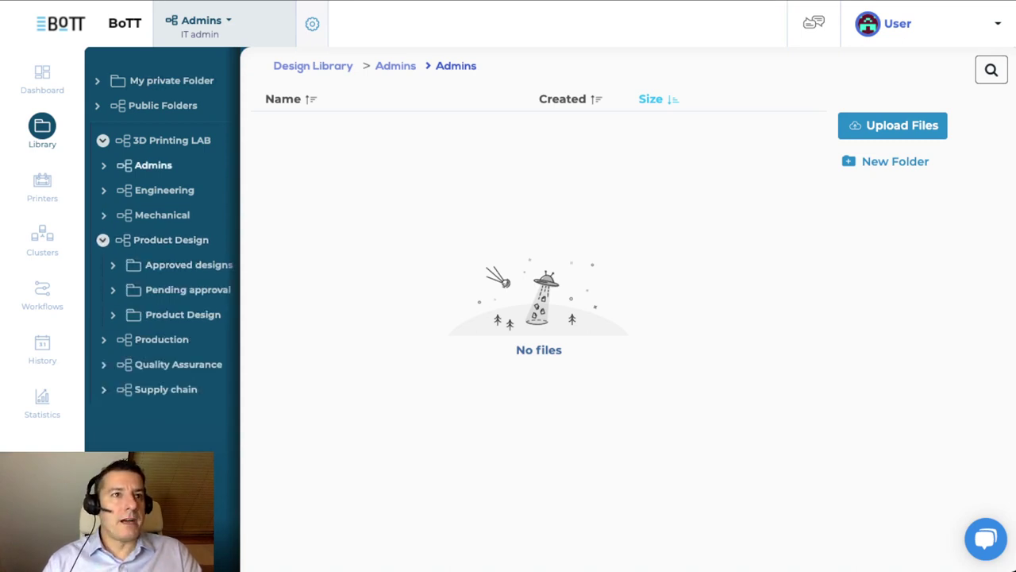
click(103, 239)
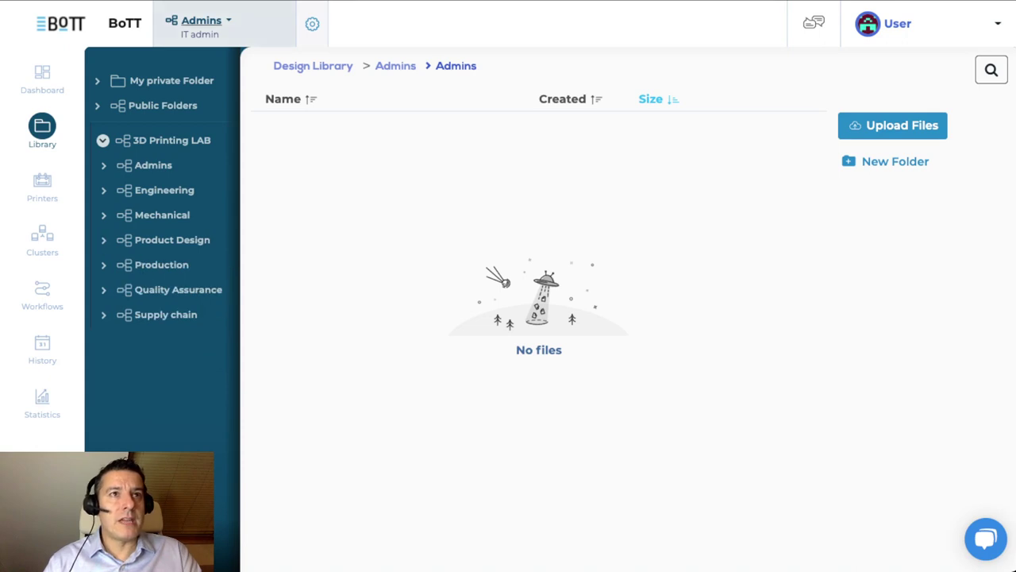
Step: Switch the active group to Engineering and on to Product Design, viewing its private folder and public folders
click(200, 24)
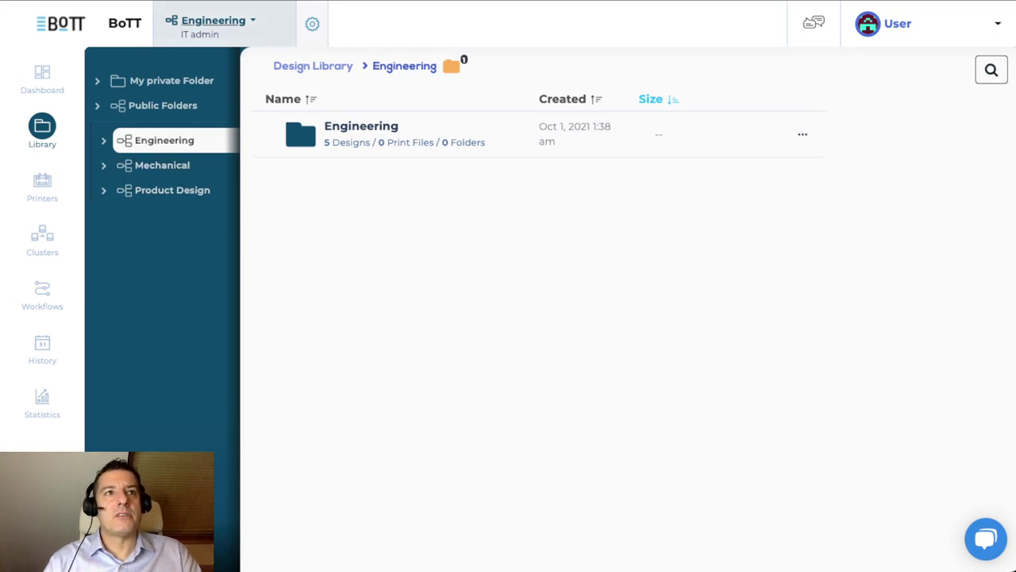
click(213, 20)
click(227, 148)
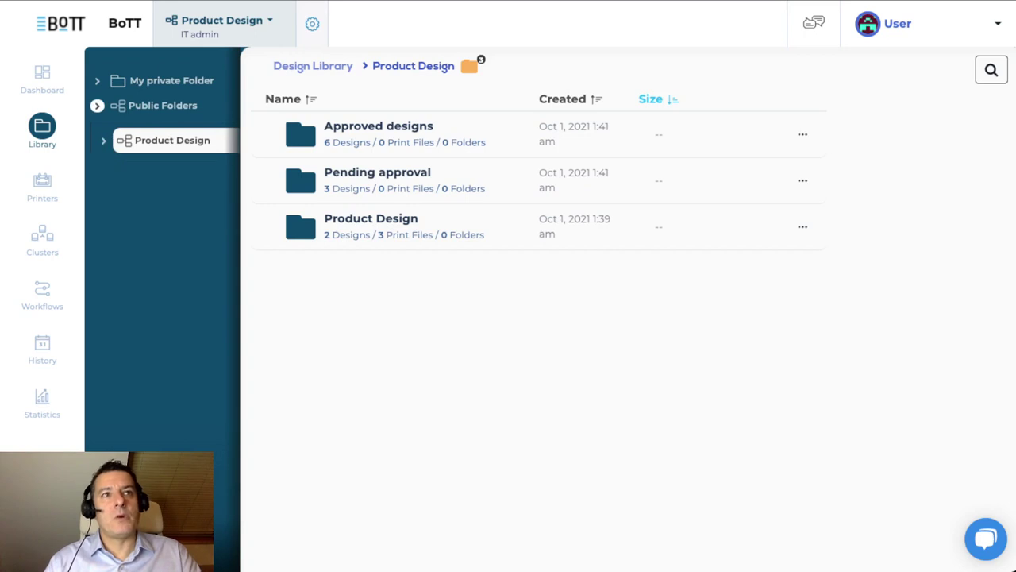
click(96, 80)
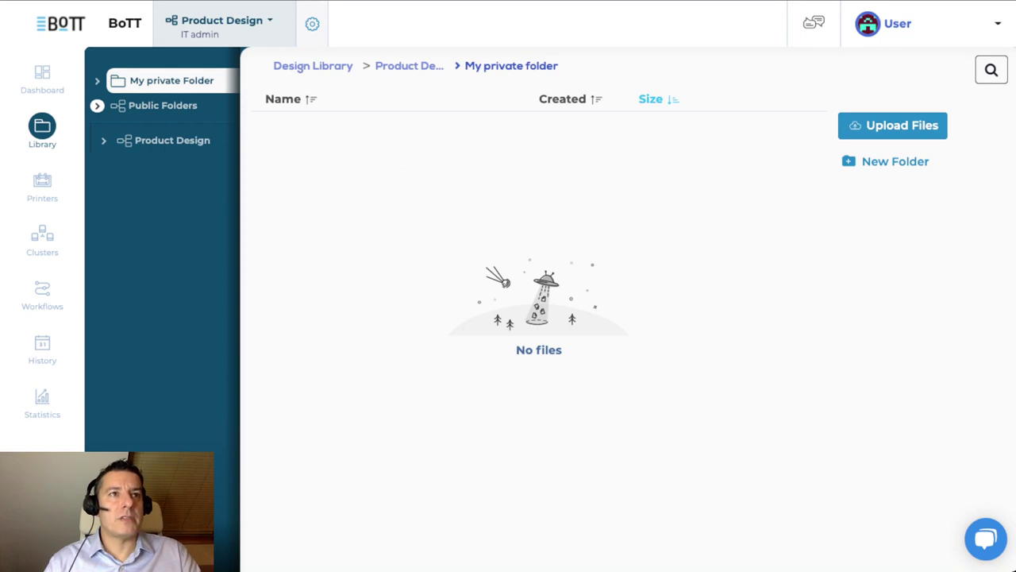
click(96, 105)
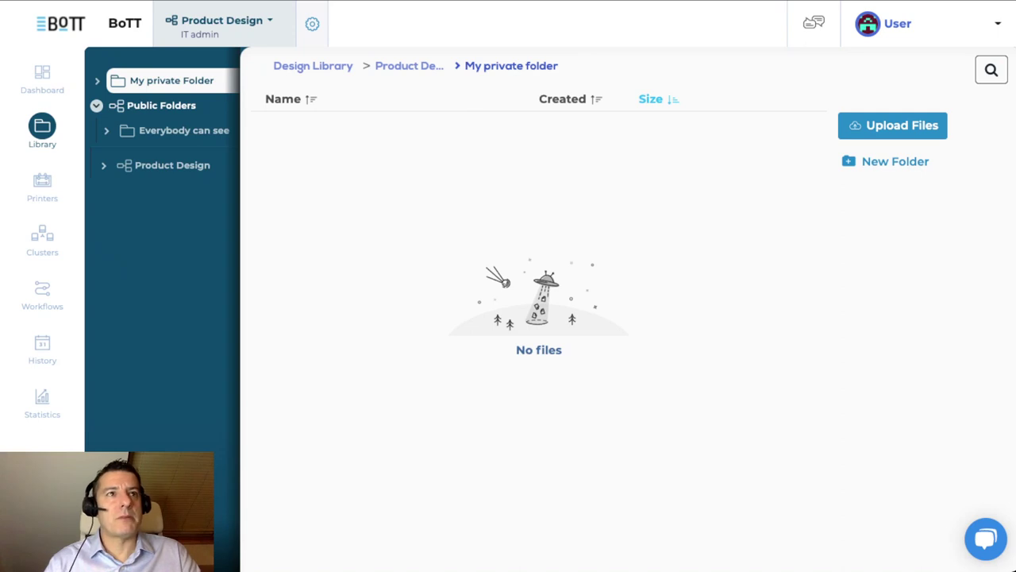
Step: Compare the printers available to the Admins and Product Design groups, ending with Admins as the active group
click(218, 21)
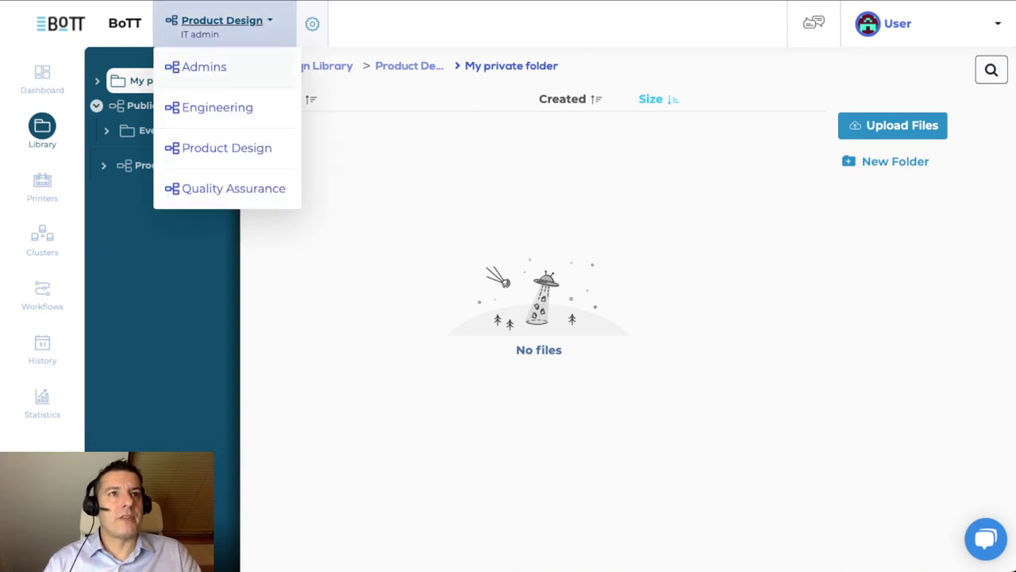
key(Escape)
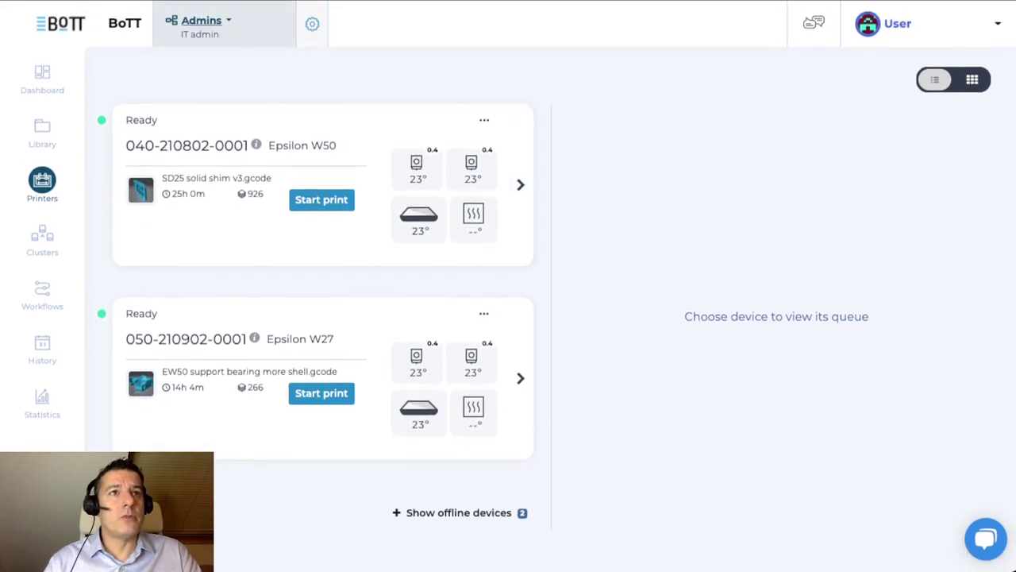
click(201, 21)
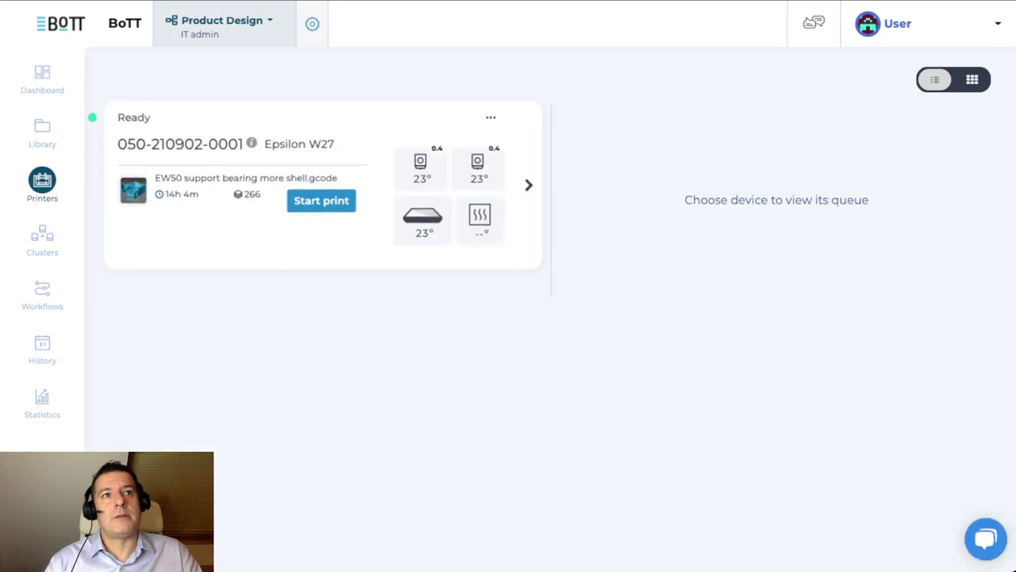
click(218, 21)
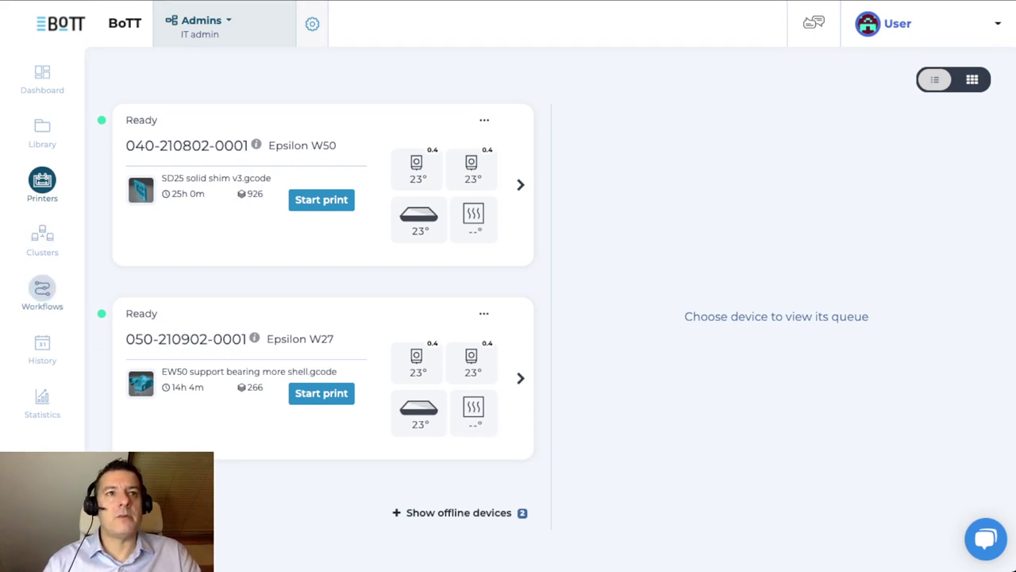
Step: Open the Admins group's Printing Workflow and display its slice-pending files
click(42, 291)
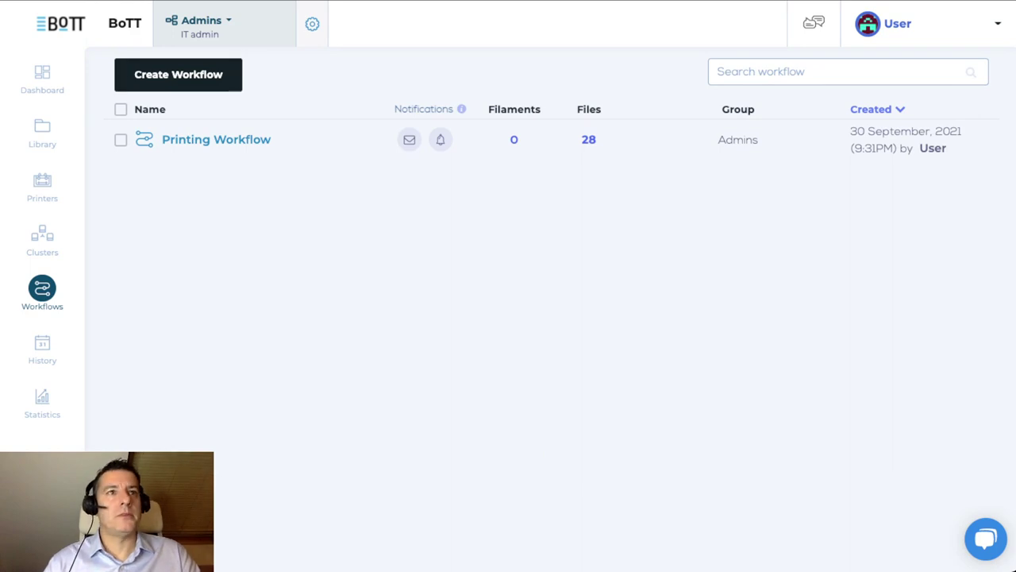
click(216, 139)
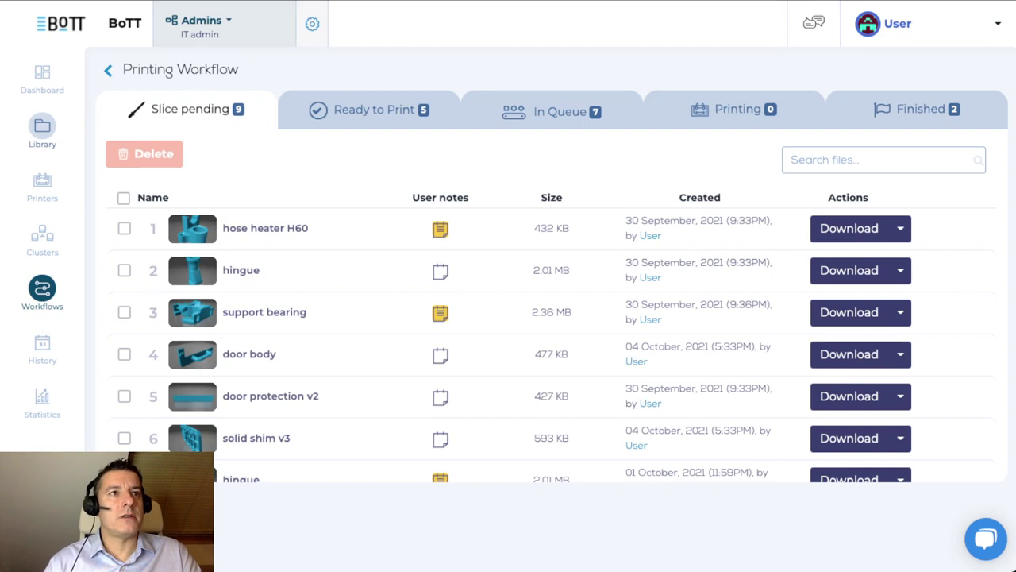
Step: View the workflow choices for hose heater H60.stl from the library's Engineering folder, and close the dialog without adding the file
click(42, 127)
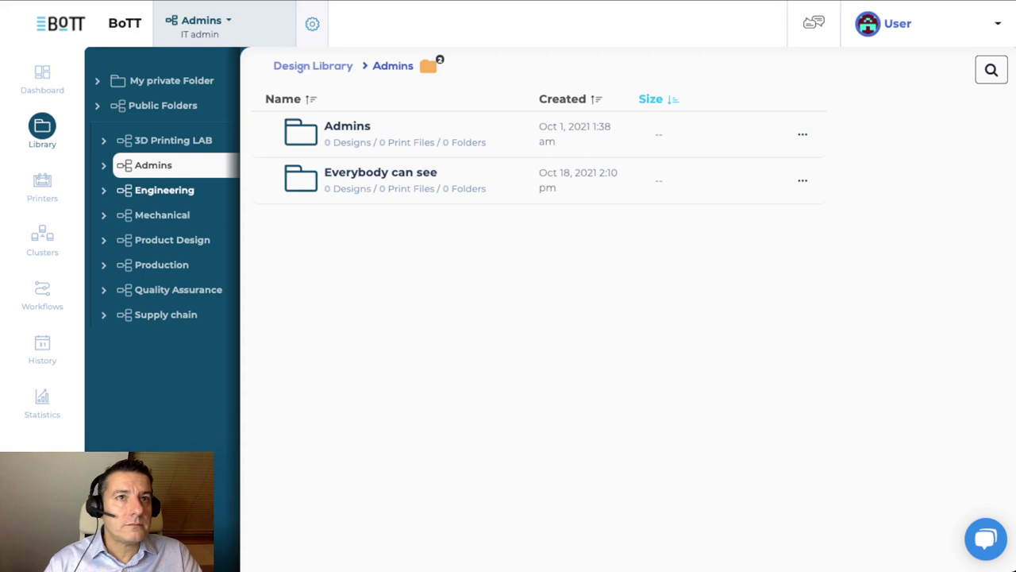
click(165, 189)
click(738, 134)
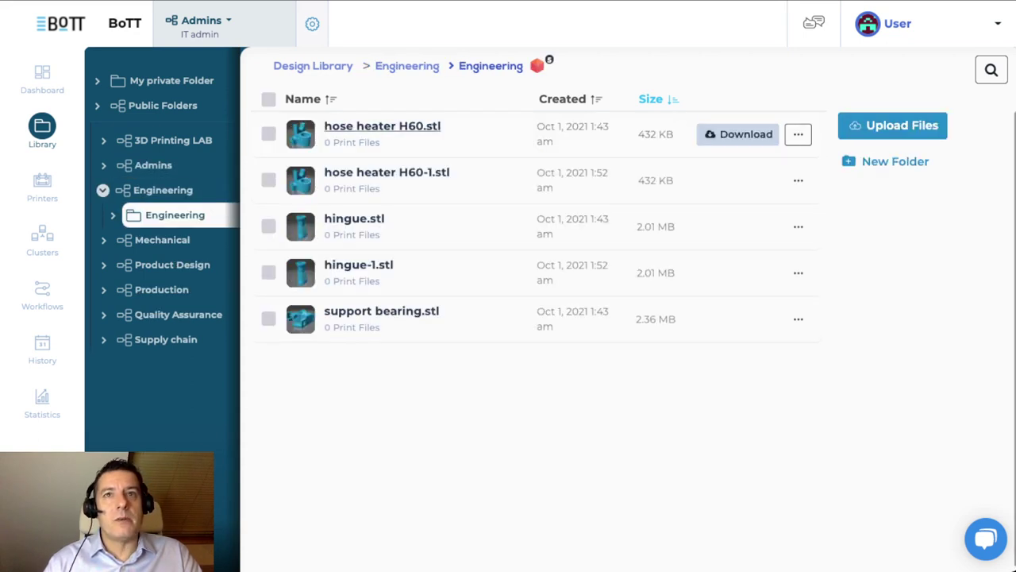
click(798, 134)
click(752, 163)
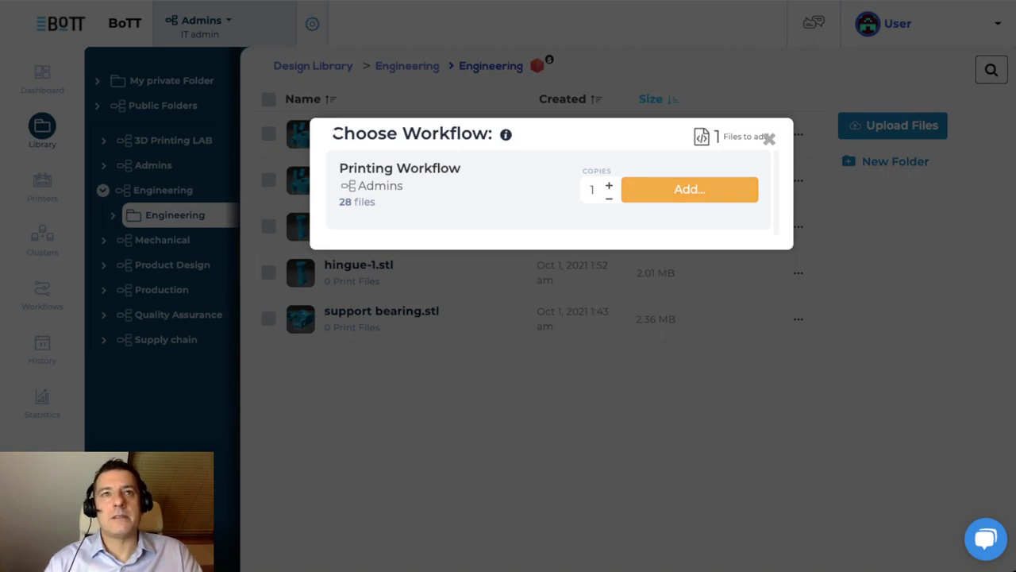
click(689, 189)
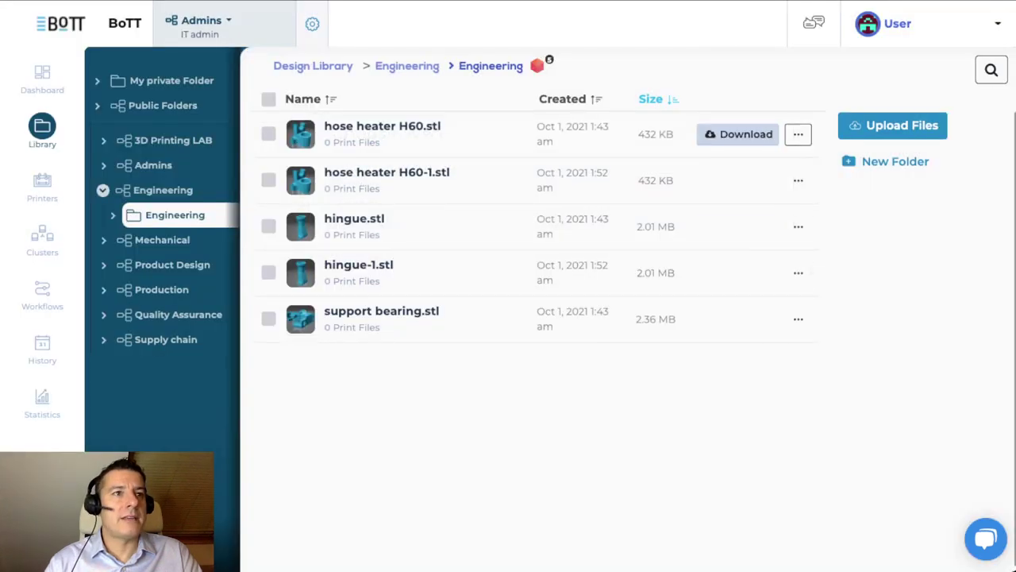
Step: Return to the Printing Workflow's slice-pending files and view the user notes of the first hose heater H60 file
click(42, 289)
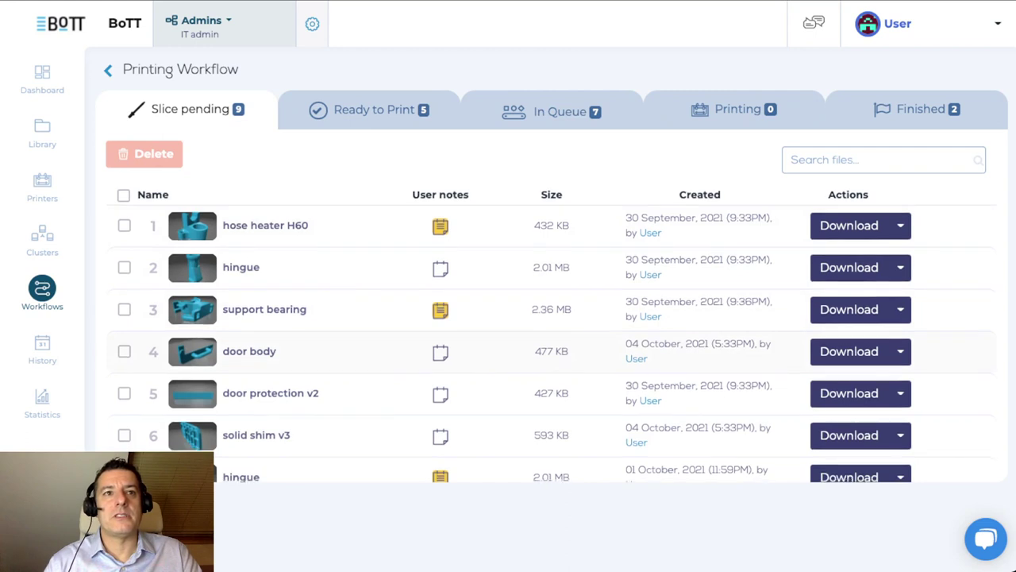
scroll(555, 333, down, 2)
scroll(556, 333, up, 2)
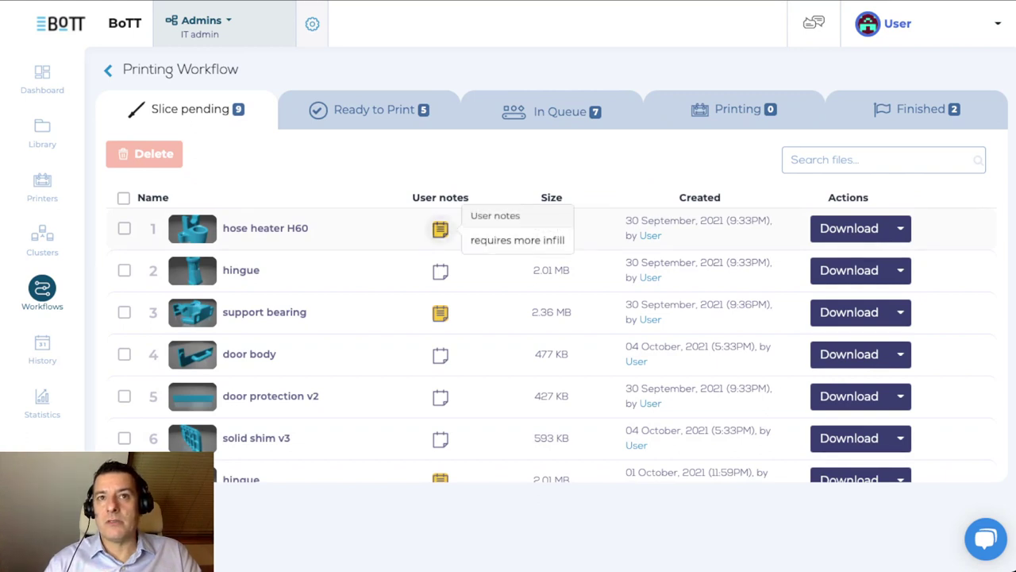
click(440, 228)
click(590, 207)
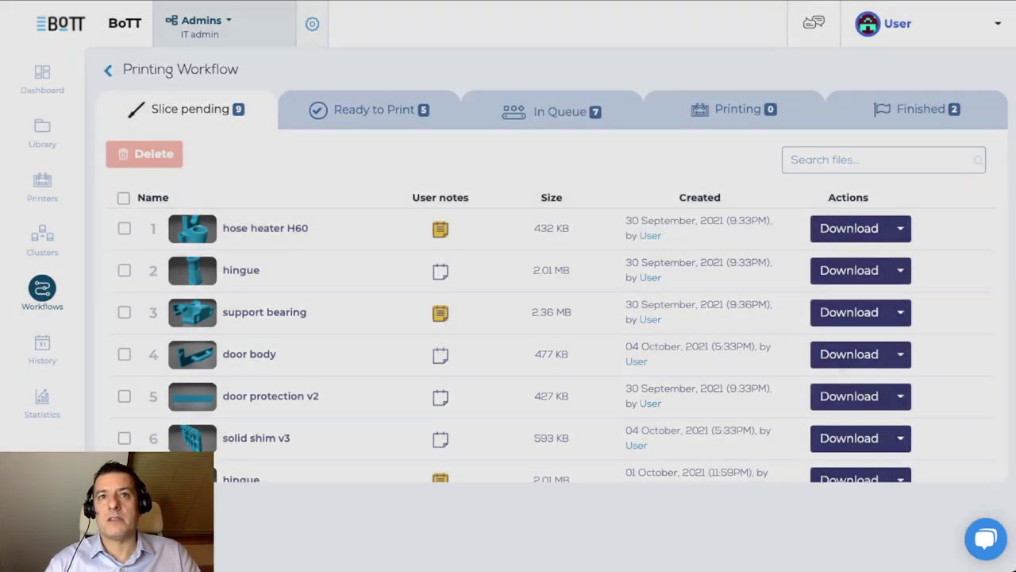
mouse_move(439, 228)
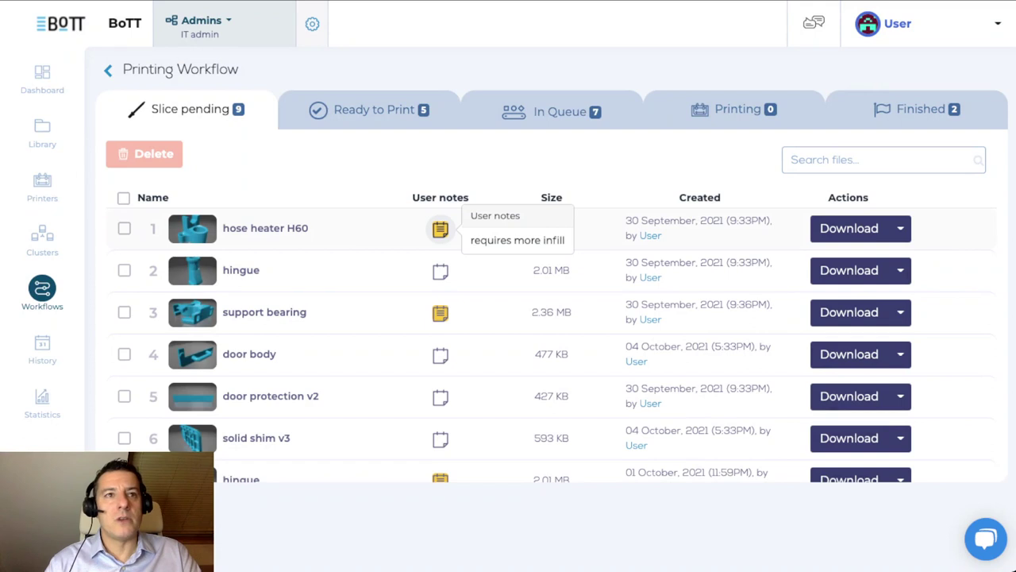
Step: Open the user notes of the first hose heater H60 file and close them without saving changes
mouse_move(649, 236)
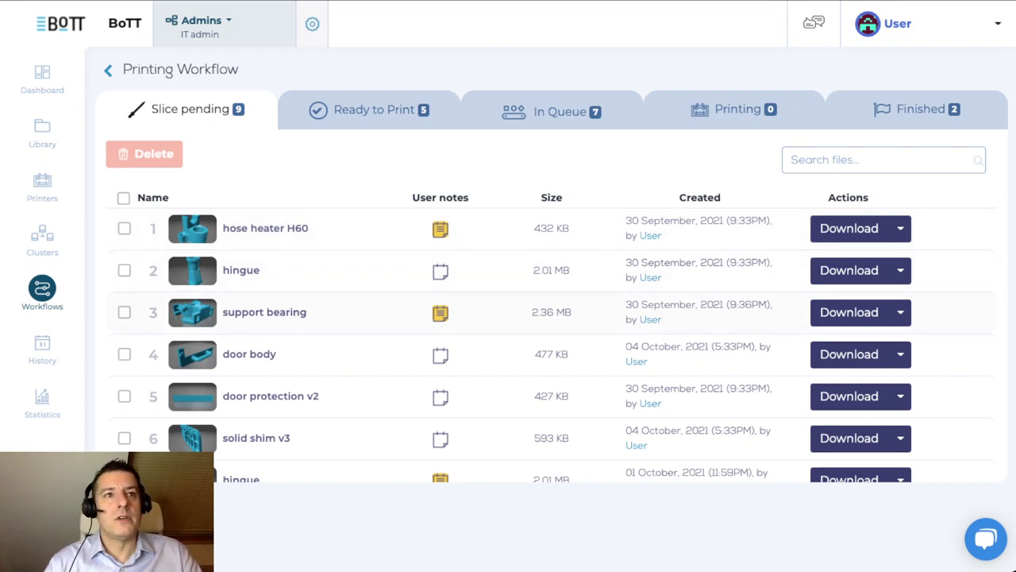
scroll(547, 329, down, 2)
scroll(548, 330, up, 2)
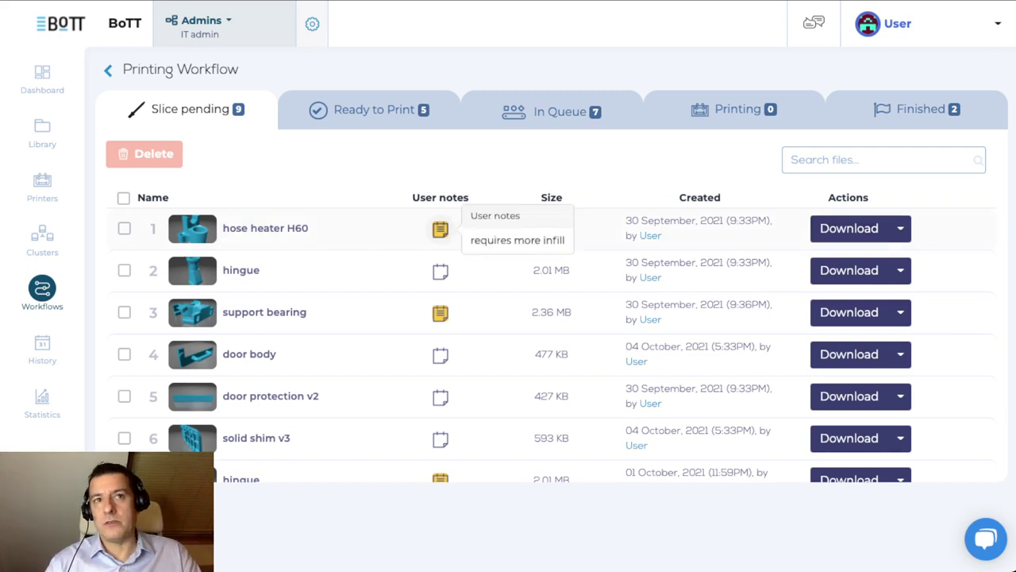
click(440, 229)
click(590, 207)
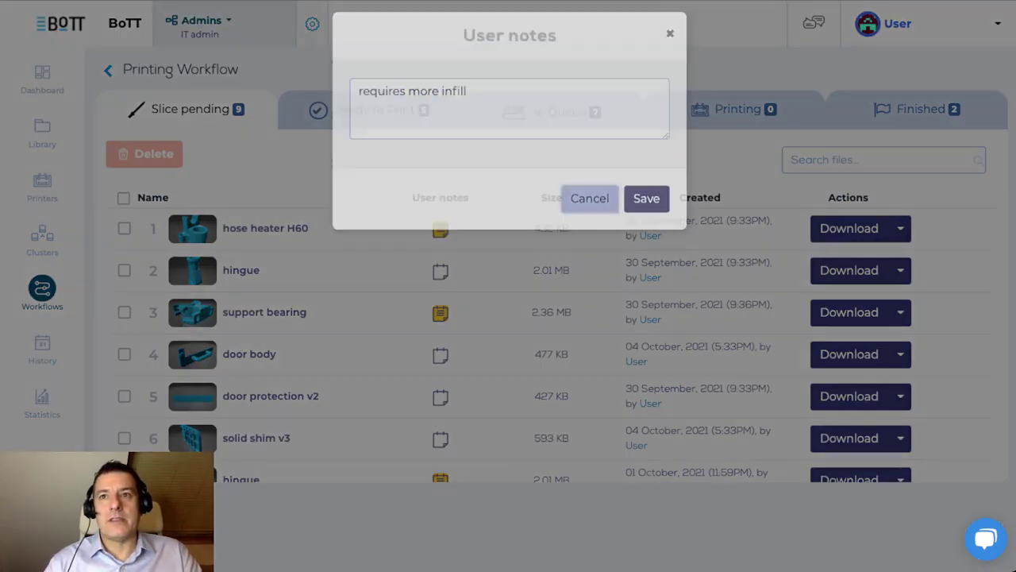
Step: View the invalid-file report form for hose heater H60 without sending it, and check the actions offered for door protection v2
click(900, 228)
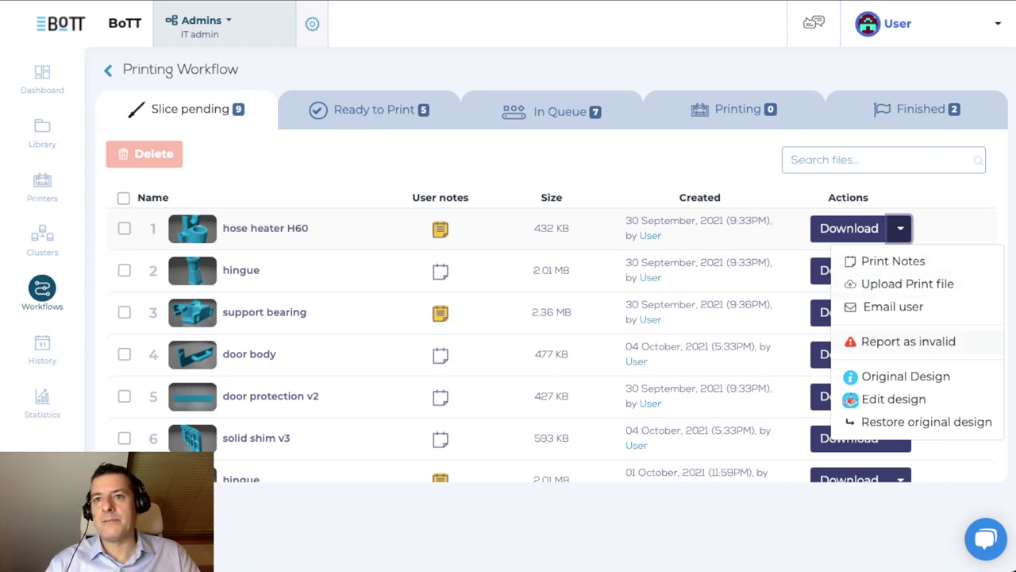
click(909, 341)
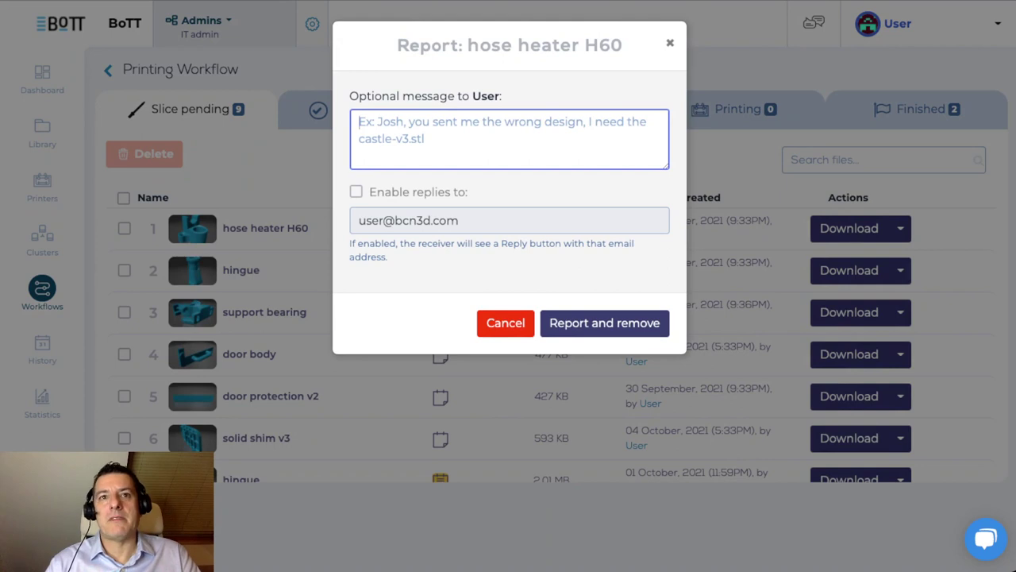
click(506, 322)
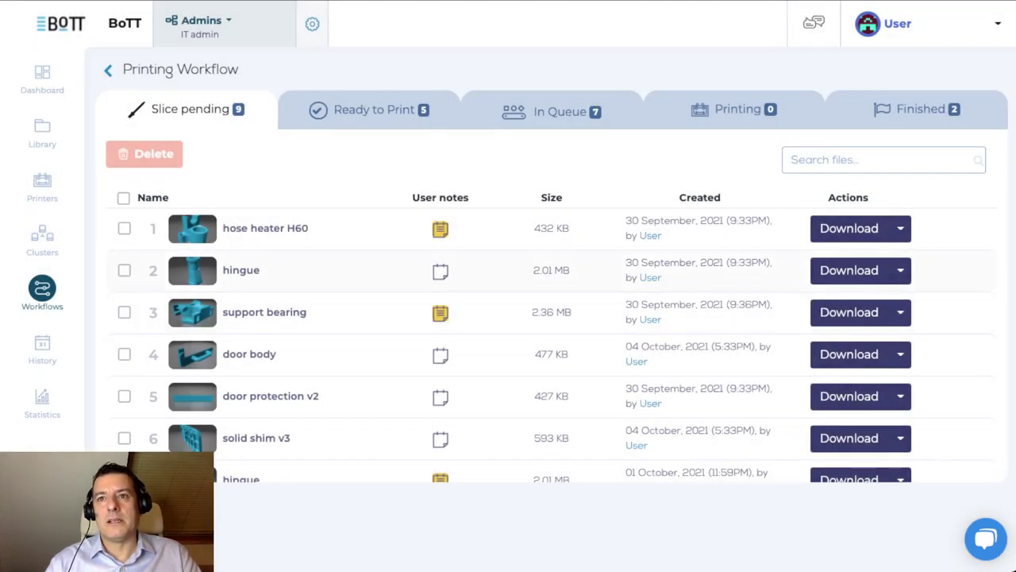
click(900, 396)
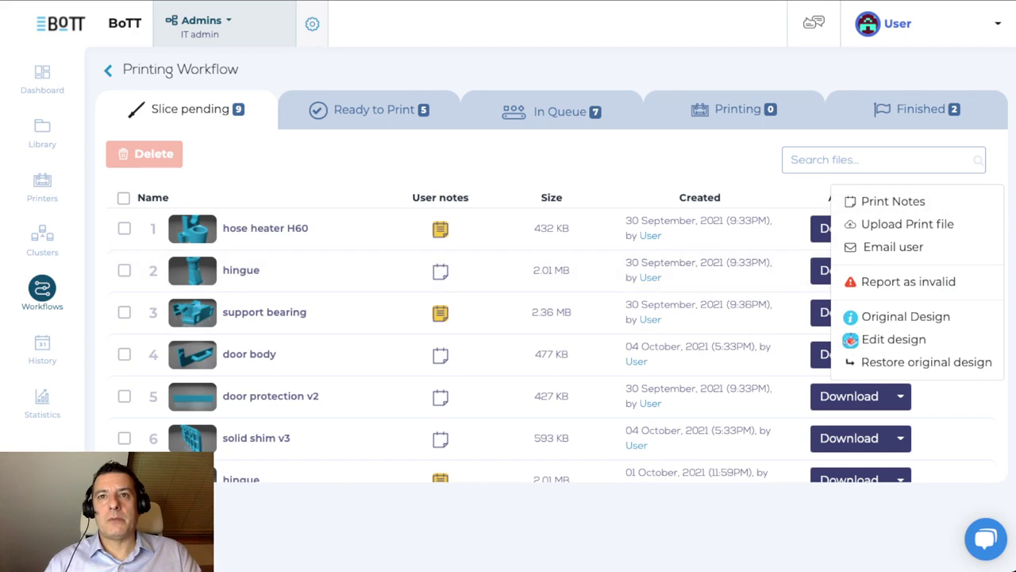
key(Escape)
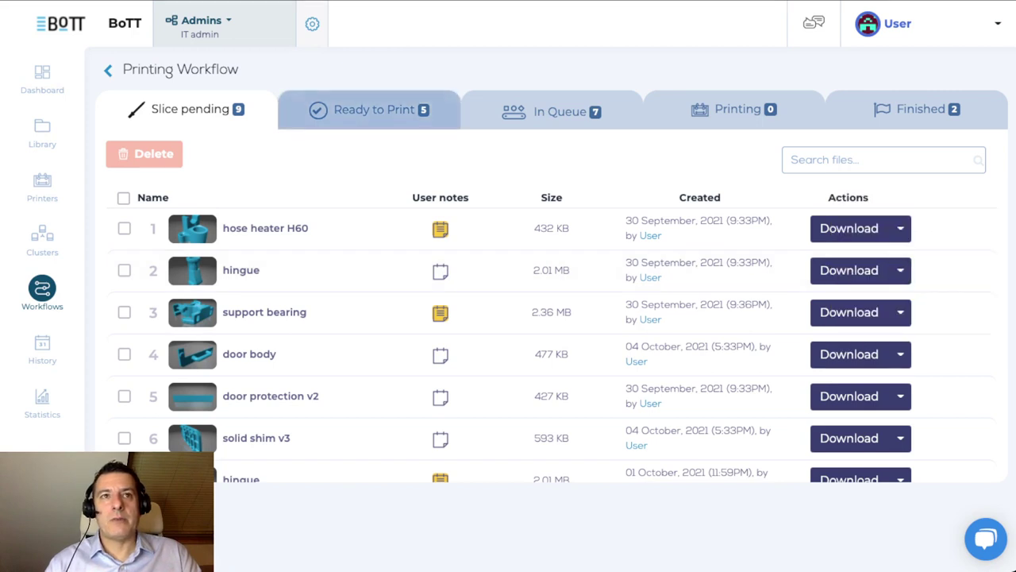
Step: Display the ready-to-print files and view the printer destinations for EW50 hingue v1.gcode, including the Epsilon W50's additional print option
click(373, 110)
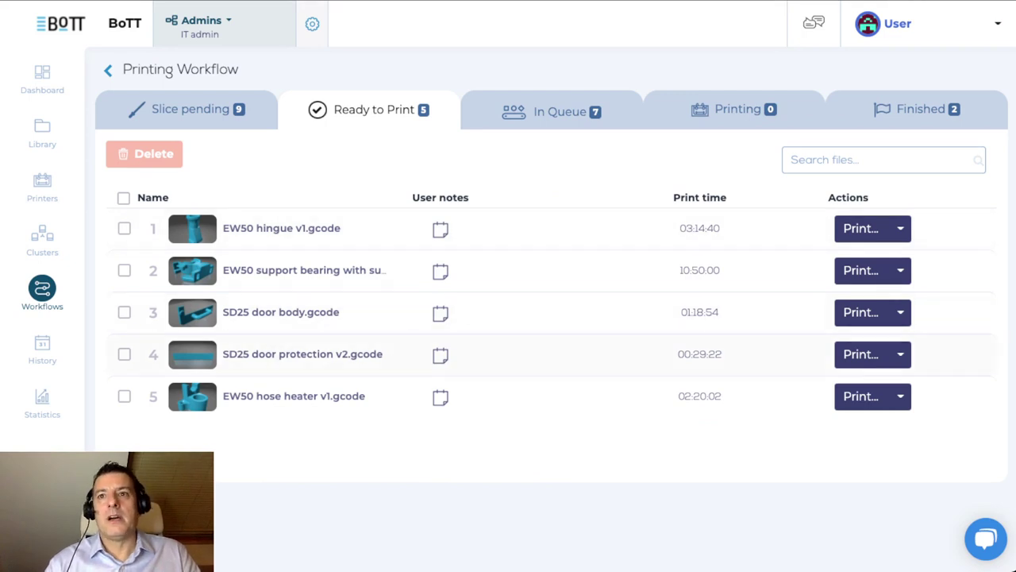
click(901, 228)
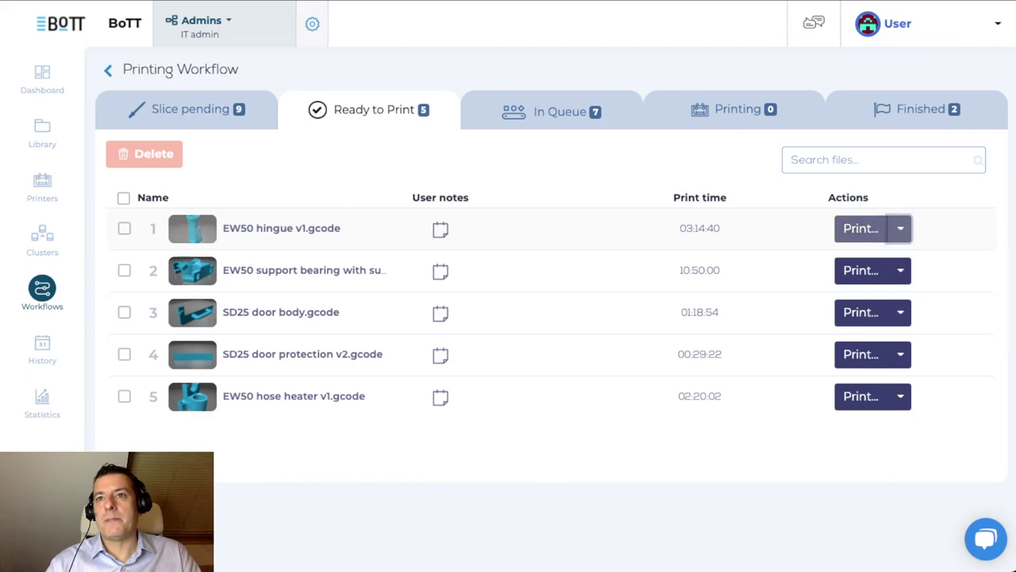
click(860, 228)
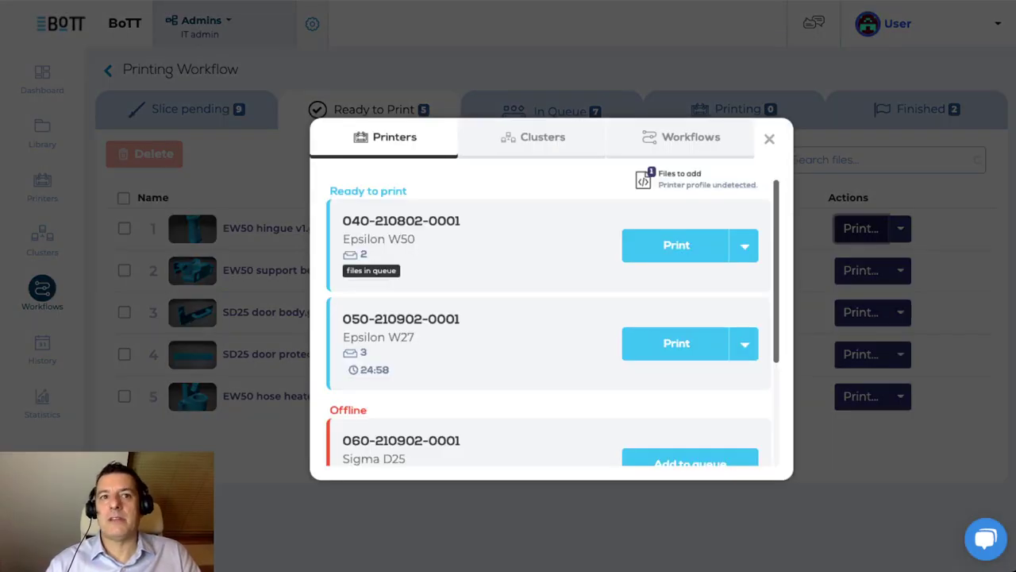
scroll(548, 323, down, 1)
scroll(548, 323, up, 1)
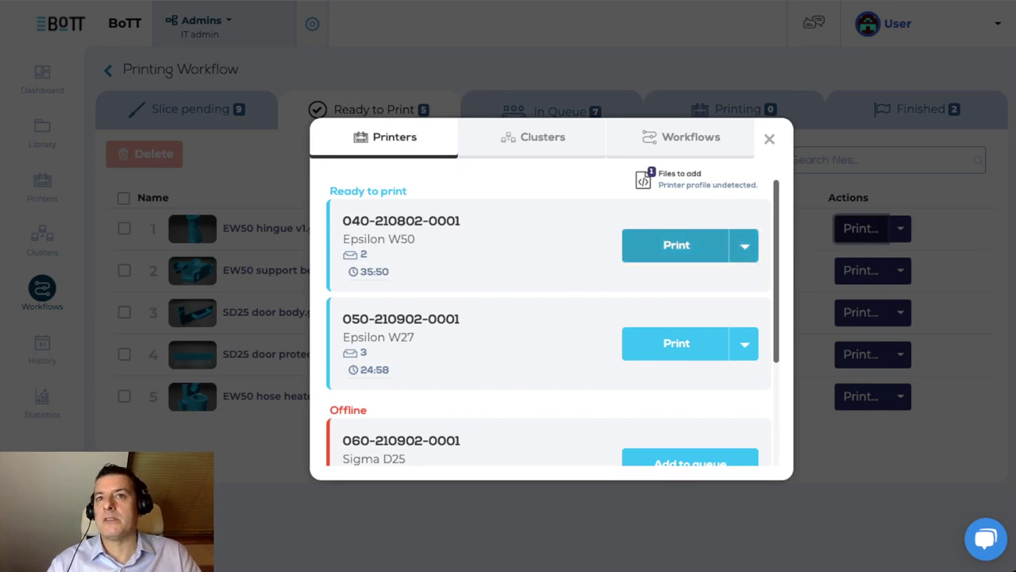
click(744, 245)
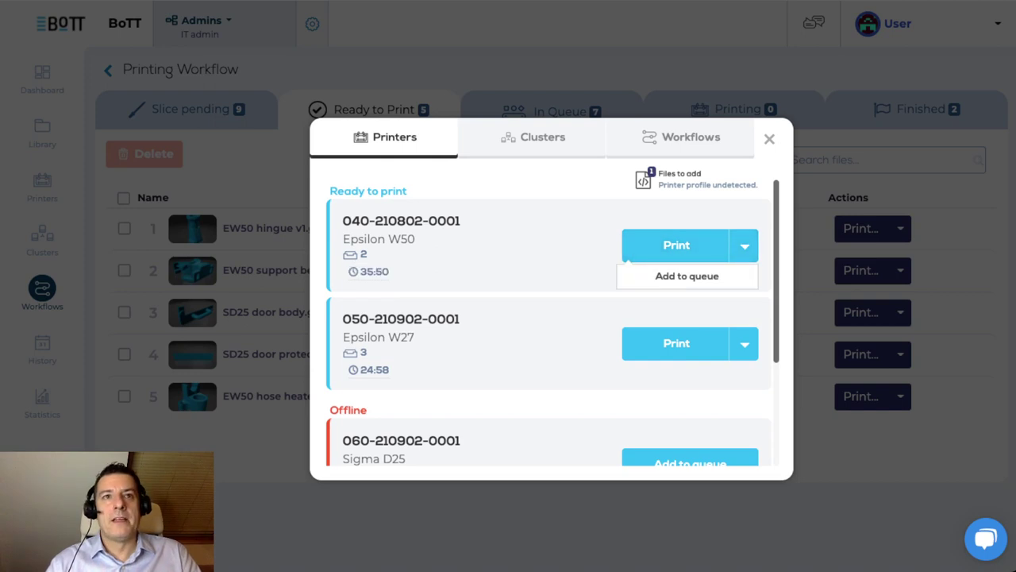
Step: View the cluster and workflow destinations for EW50 hingue v1.gcode and close the dialog without sending the file
click(543, 137)
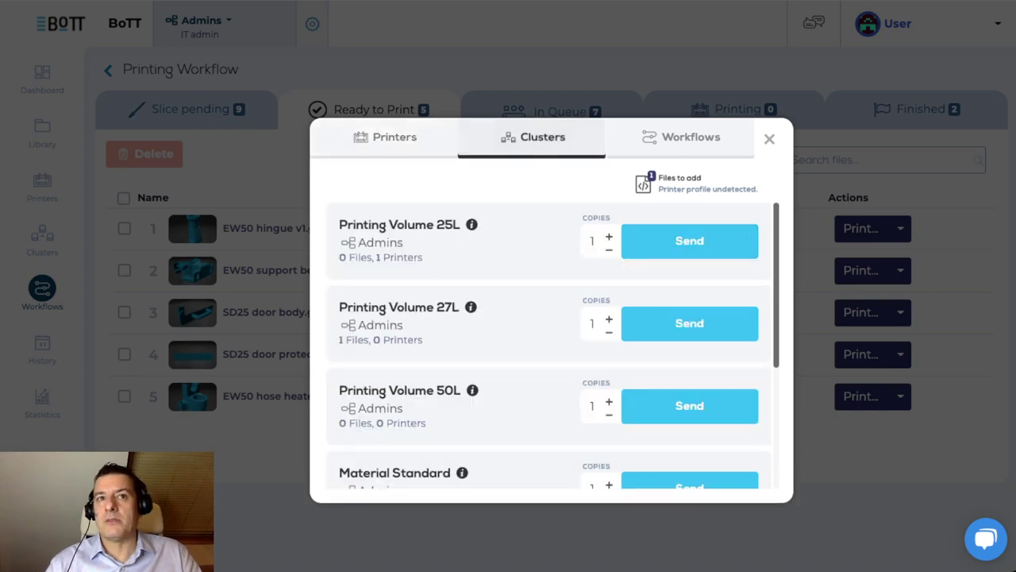
scroll(554, 345, down, 2)
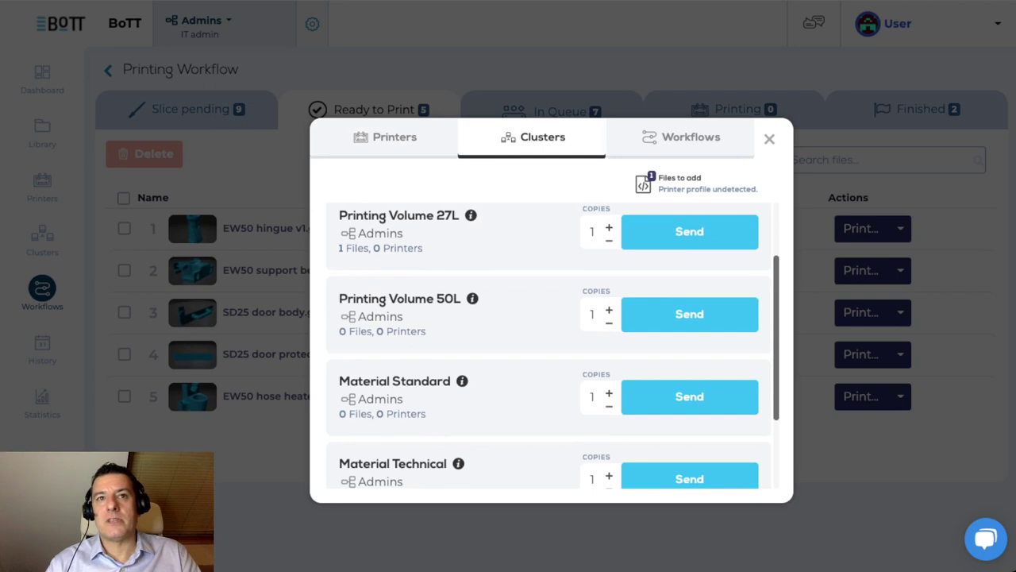
scroll(553, 345, up, 2)
click(683, 136)
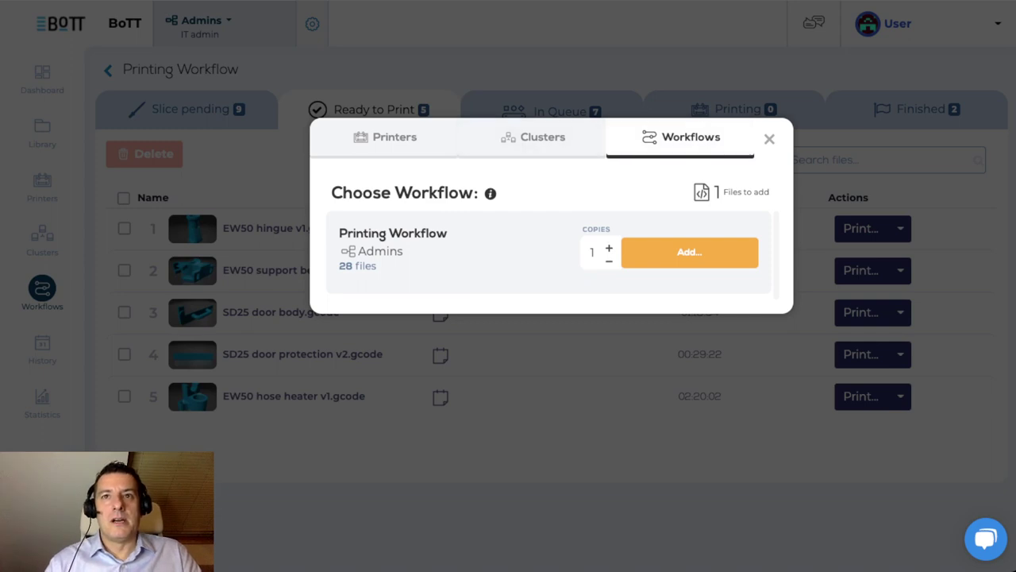
key(Escape)
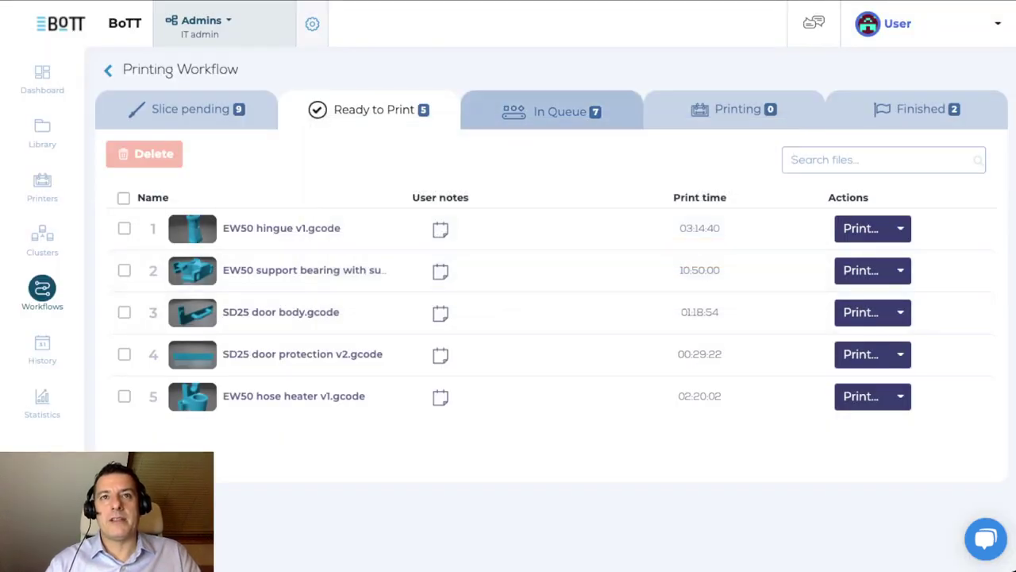
Step: Review the queued files with their print times and assigned printers, and view the actions offered for SD25 door protection v2.gcode
click(555, 111)
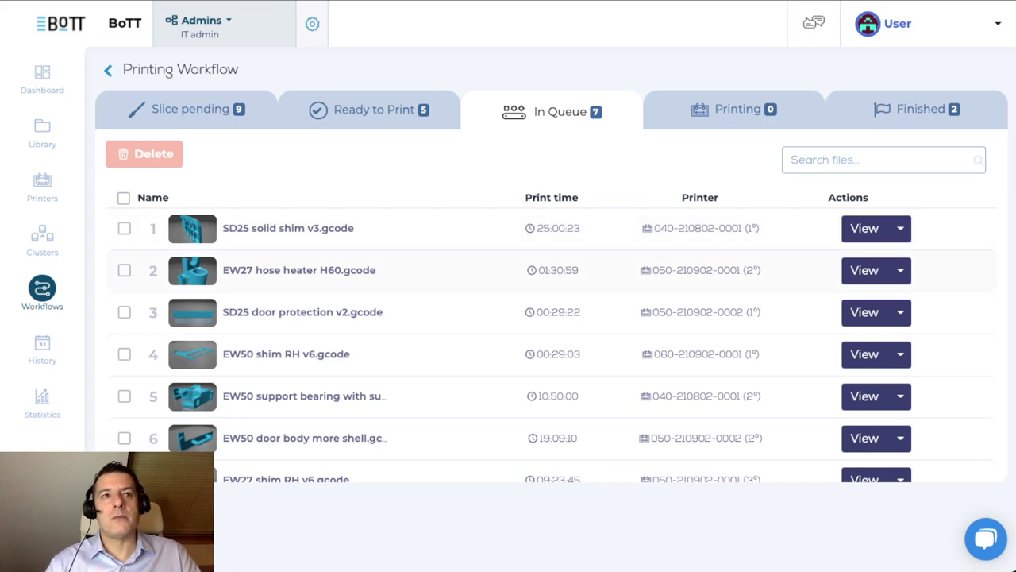
scroll(556, 334, down, 1)
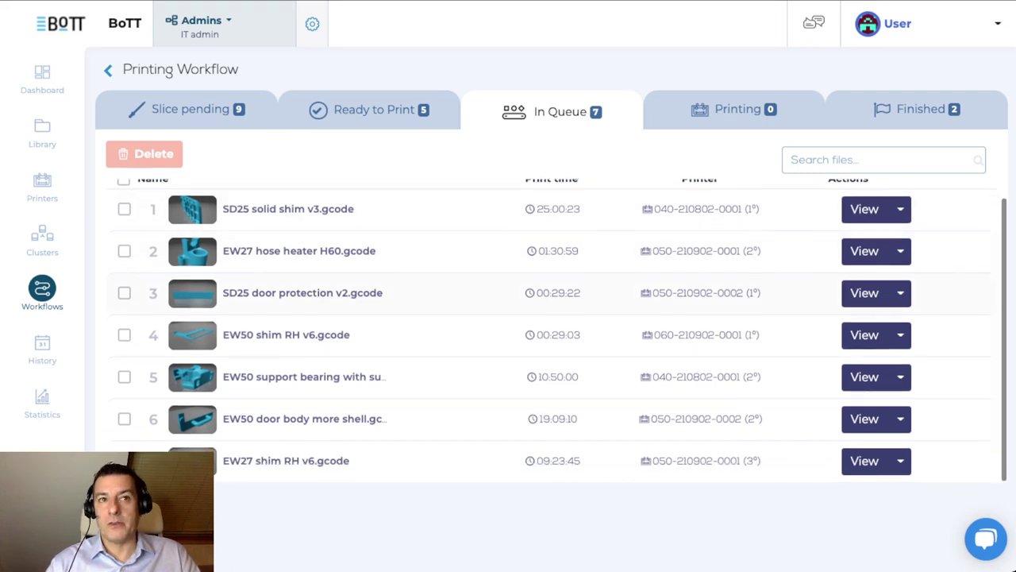
scroll(556, 333, up, 1)
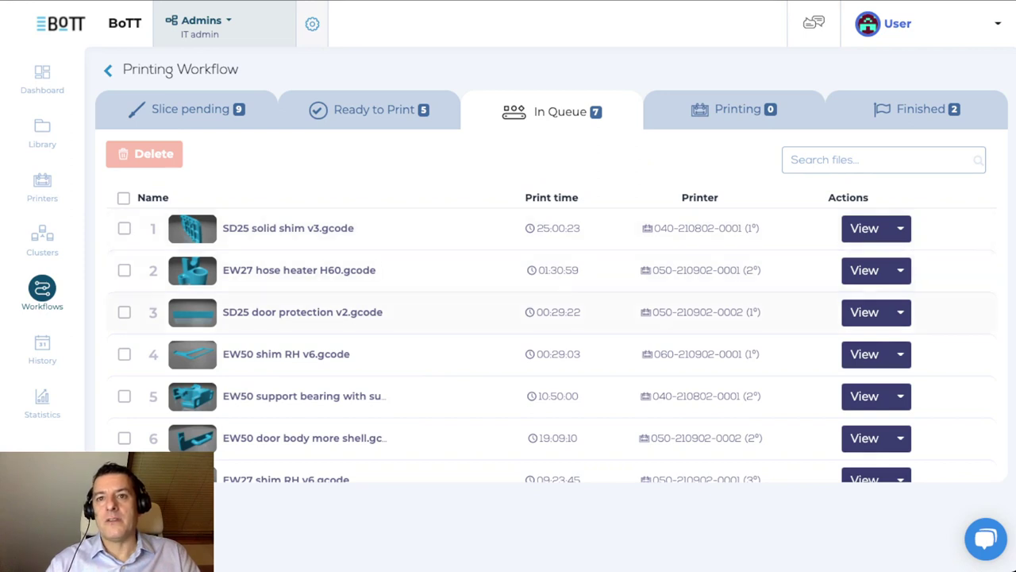
scroll(556, 333, down, 1)
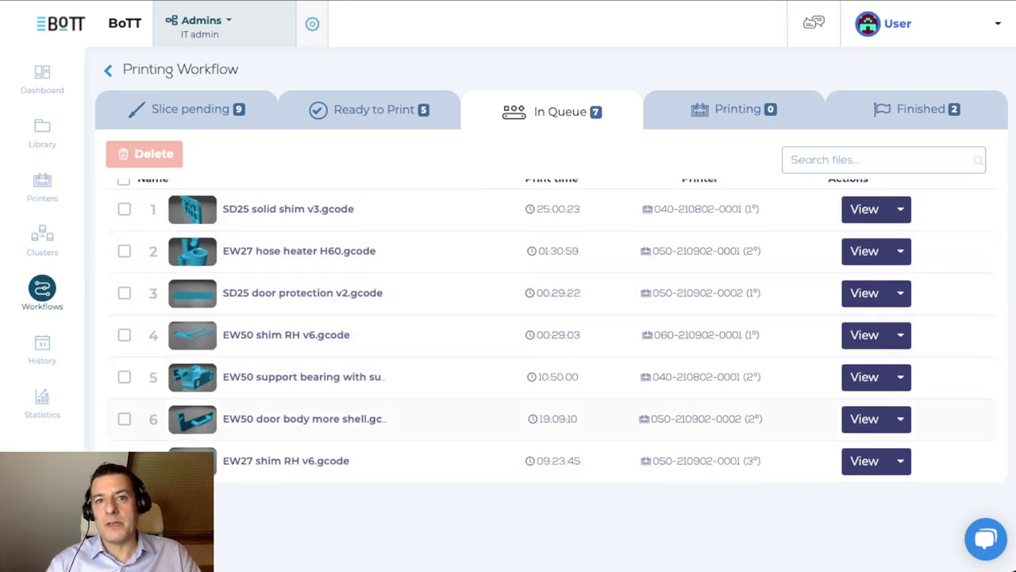
scroll(555, 333, up, 1)
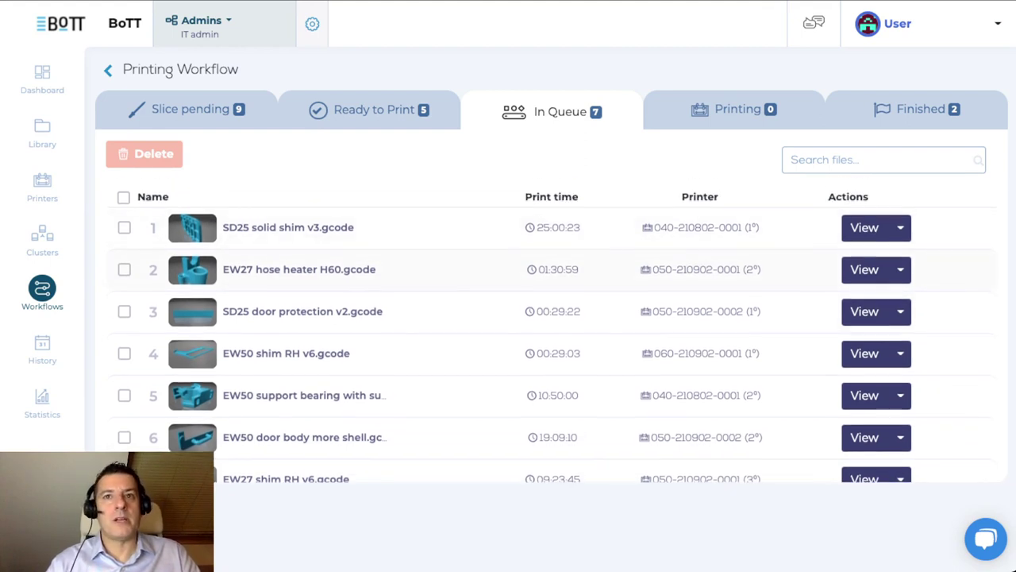
scroll(556, 334, down, 1)
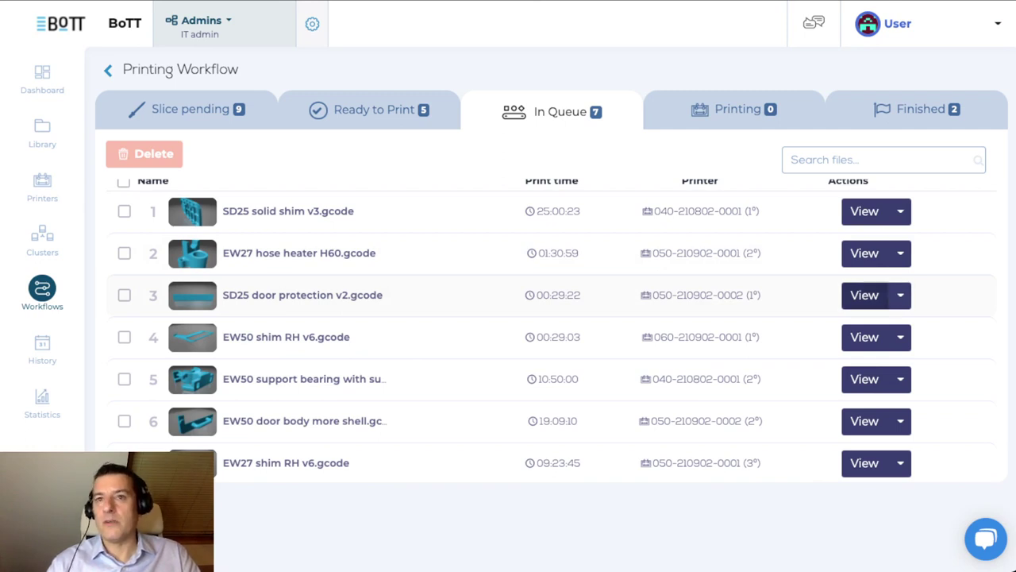
click(901, 295)
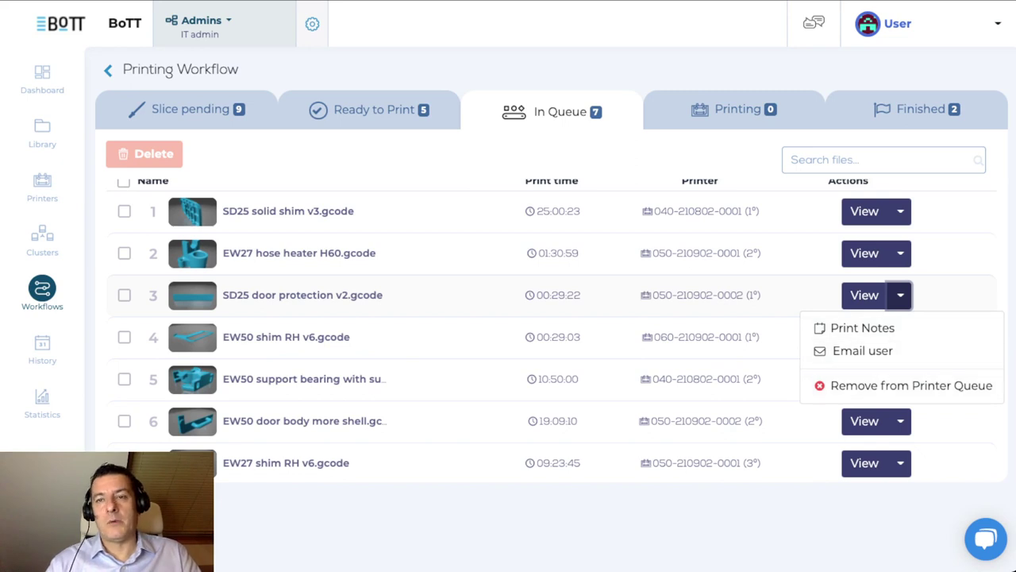
key(Escape)
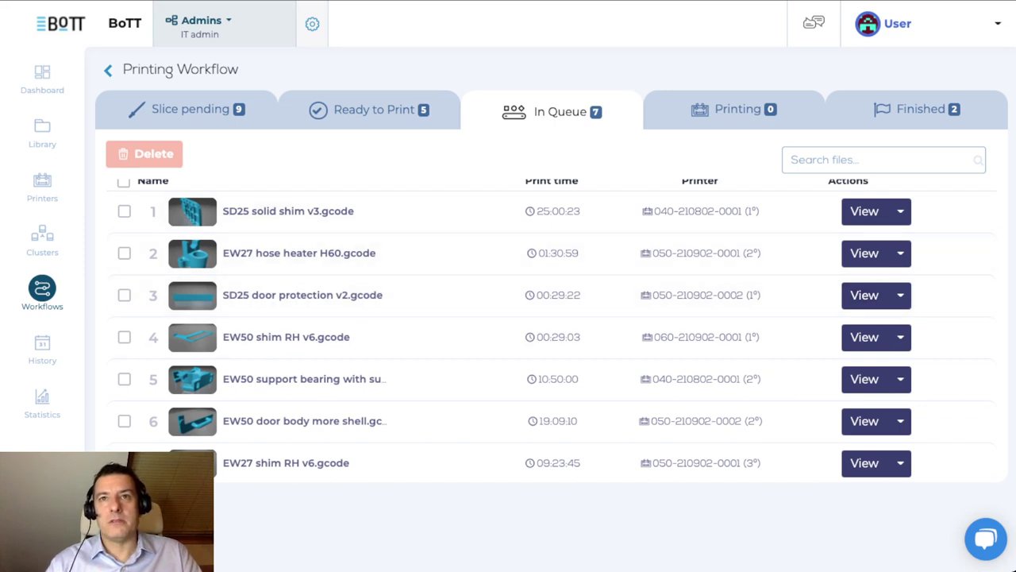
Step: Check the workflow's printing and finished files, and view the Success feedback form for EW50 shim RH v6.gcode without sending it
click(734, 109)
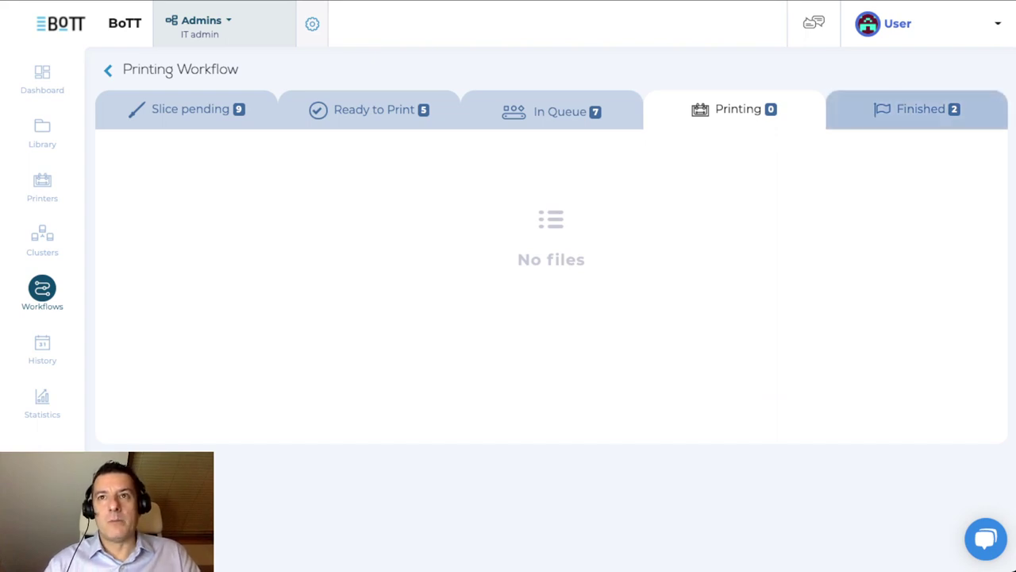
click(917, 109)
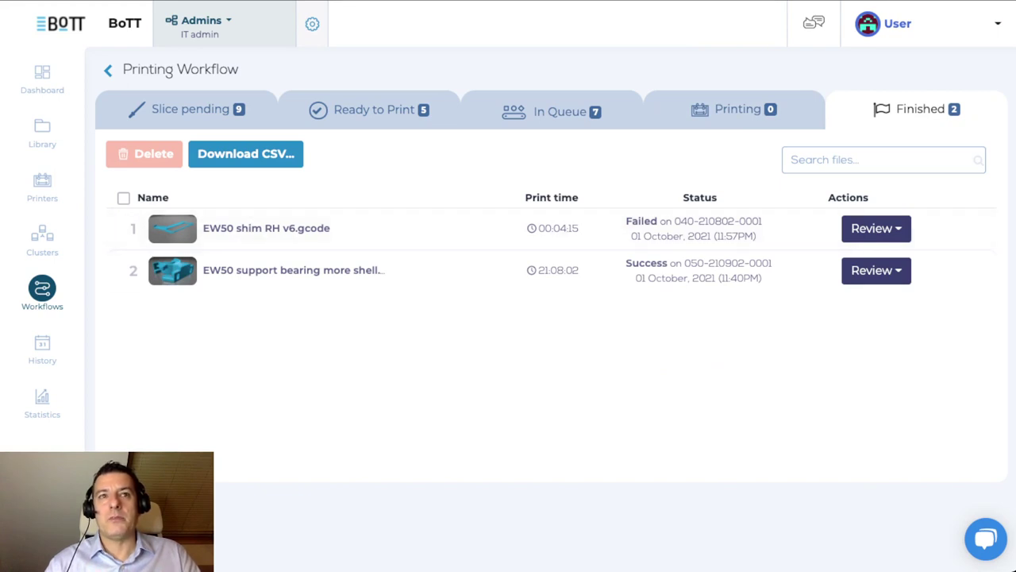
click(875, 228)
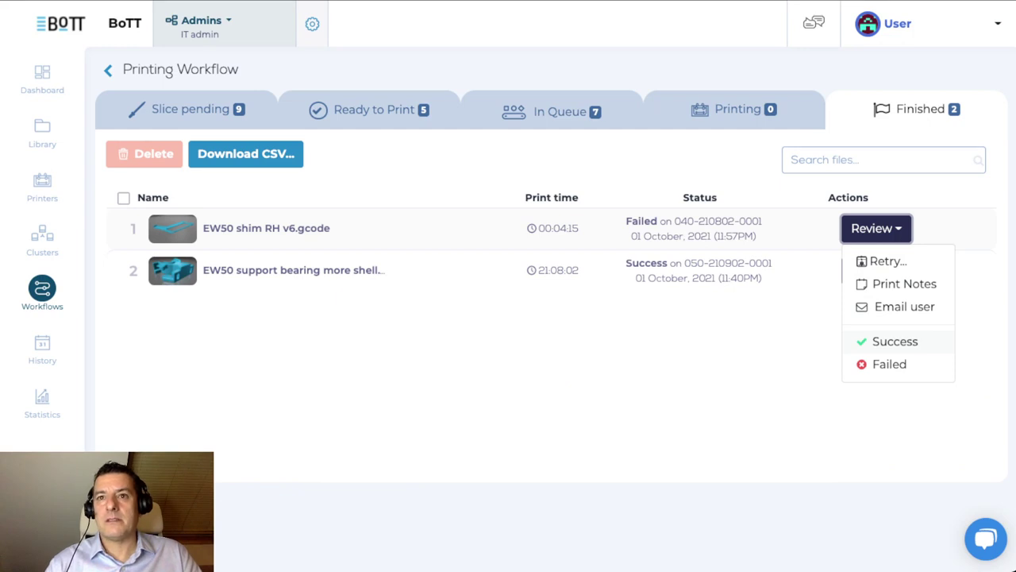
click(895, 340)
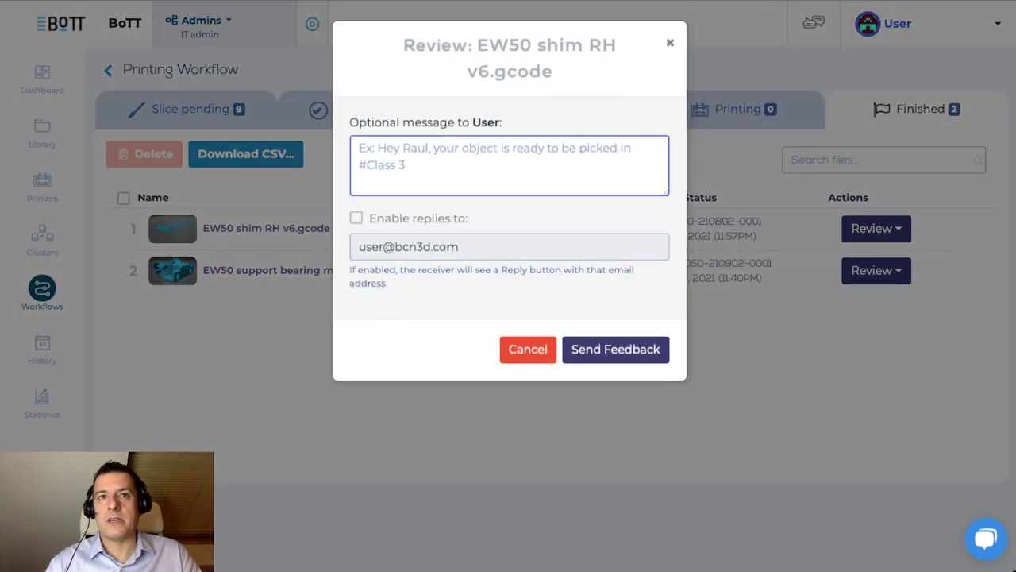
click(527, 349)
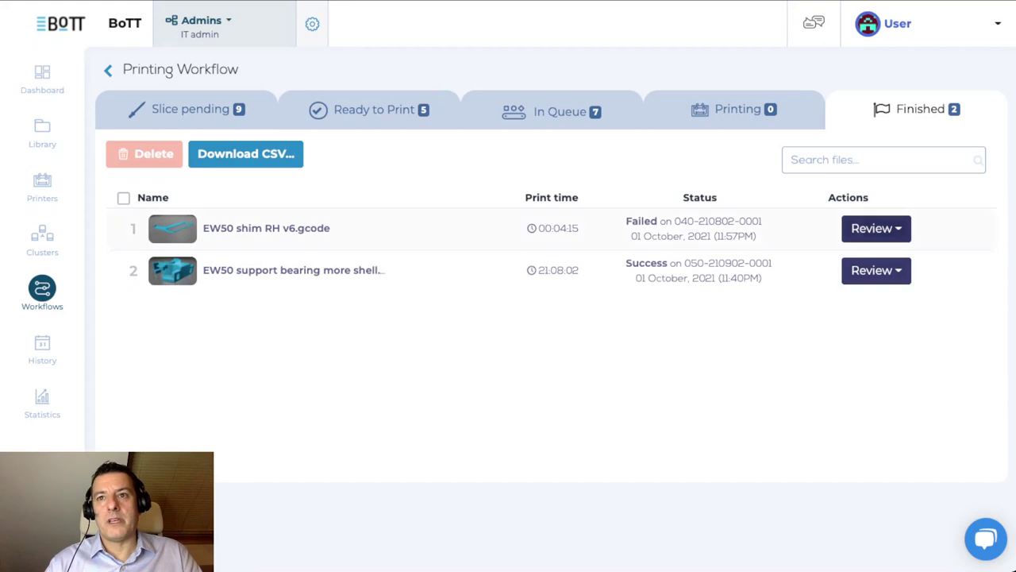
Step: View the Failed feedback form for EW50 shim RH v6.gcode and close it without sending
click(876, 228)
click(889, 364)
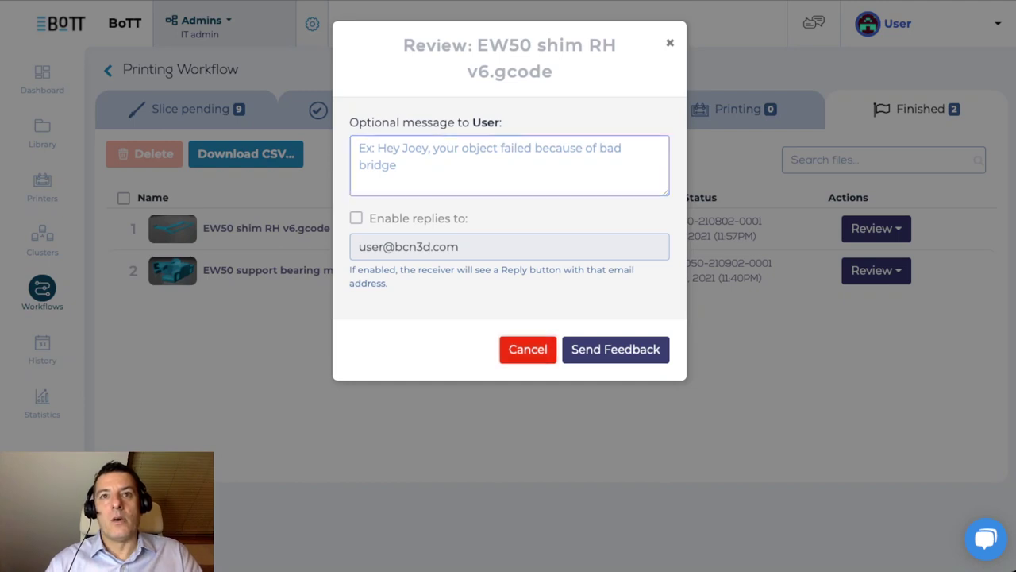
key(Escape)
Step: View the retry options for EW50 shim RH v6.gcode and close the dialog without retrying the print
click(876, 228)
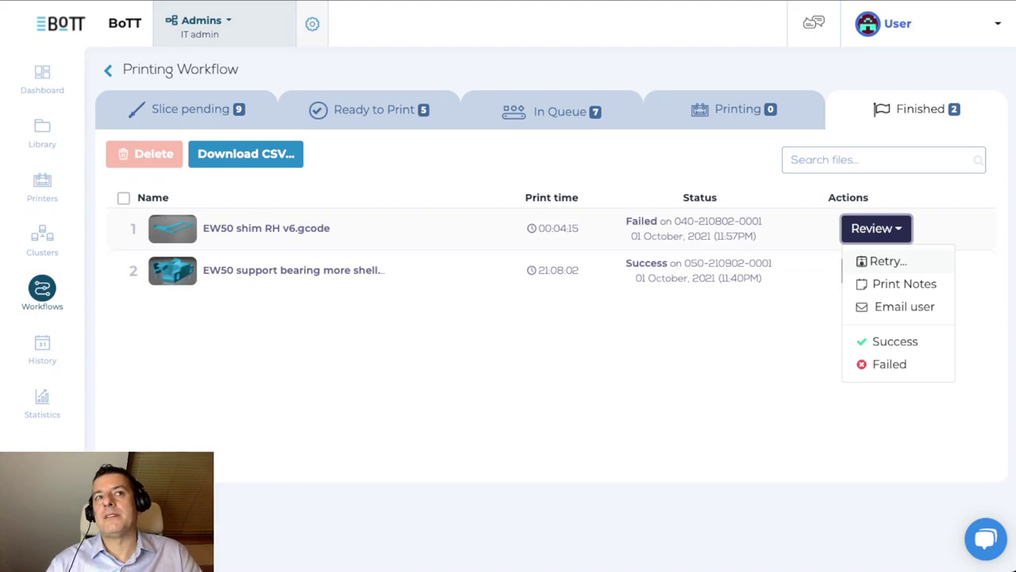
click(886, 260)
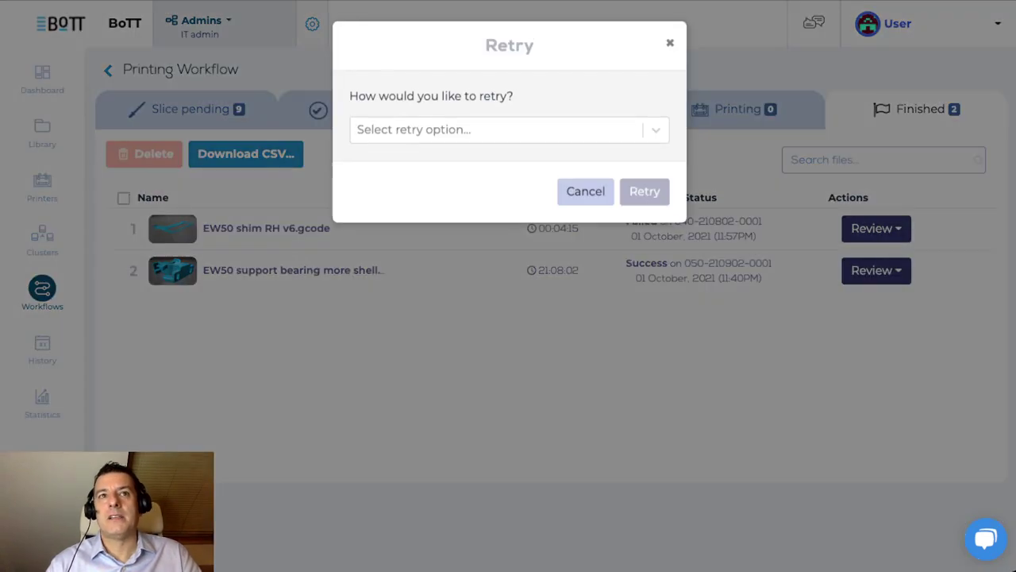
click(496, 129)
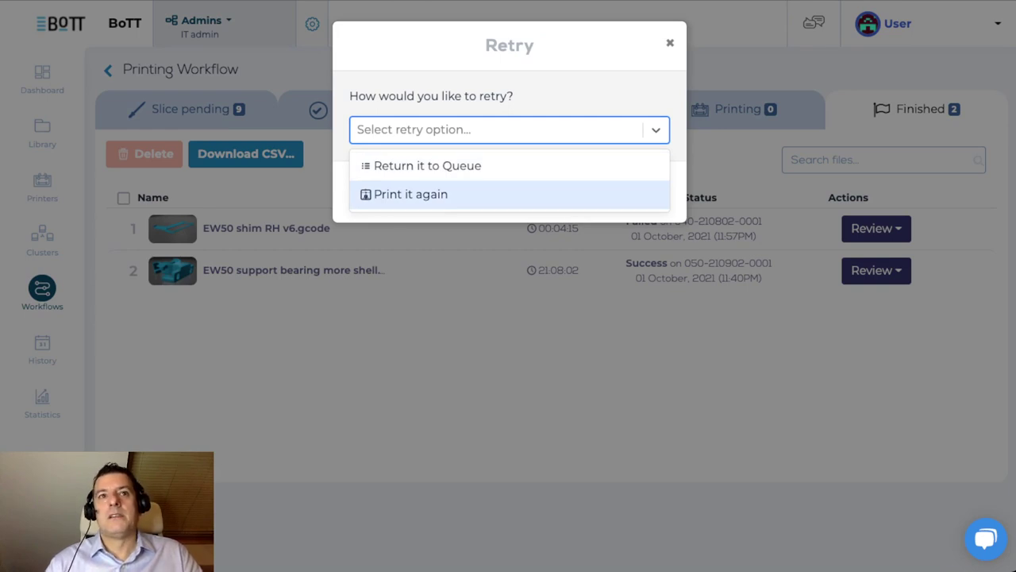
key(Escape)
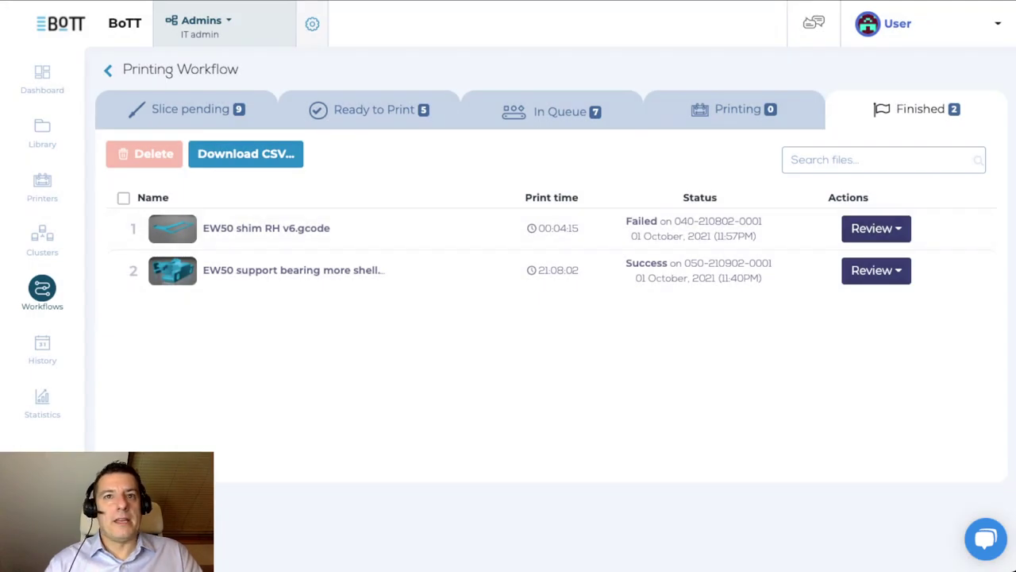
Step: View the print information of the finished EW50 support bearing file, and display the available help and support resources
mouse_move(293, 270)
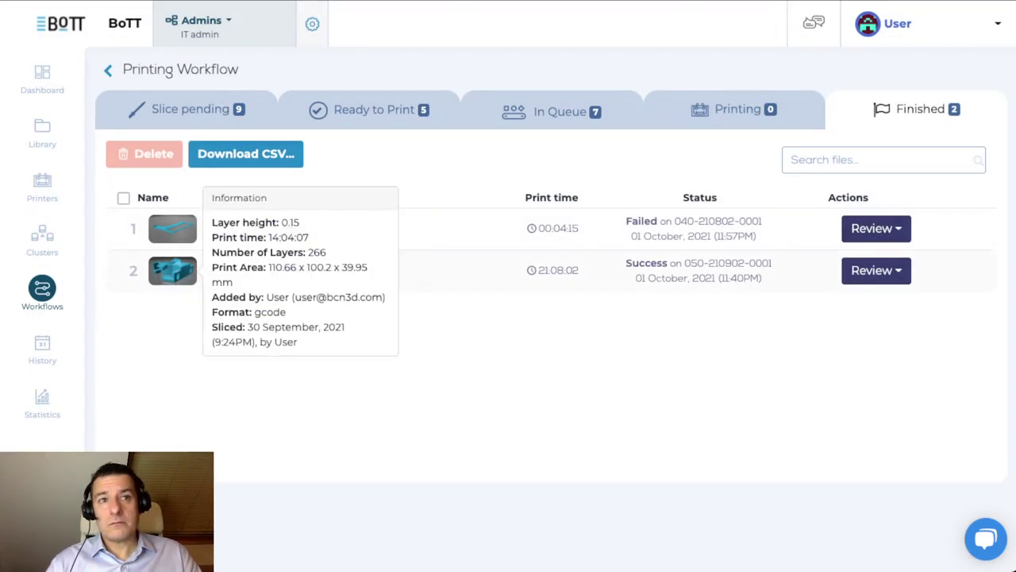
mouse_move(294, 229)
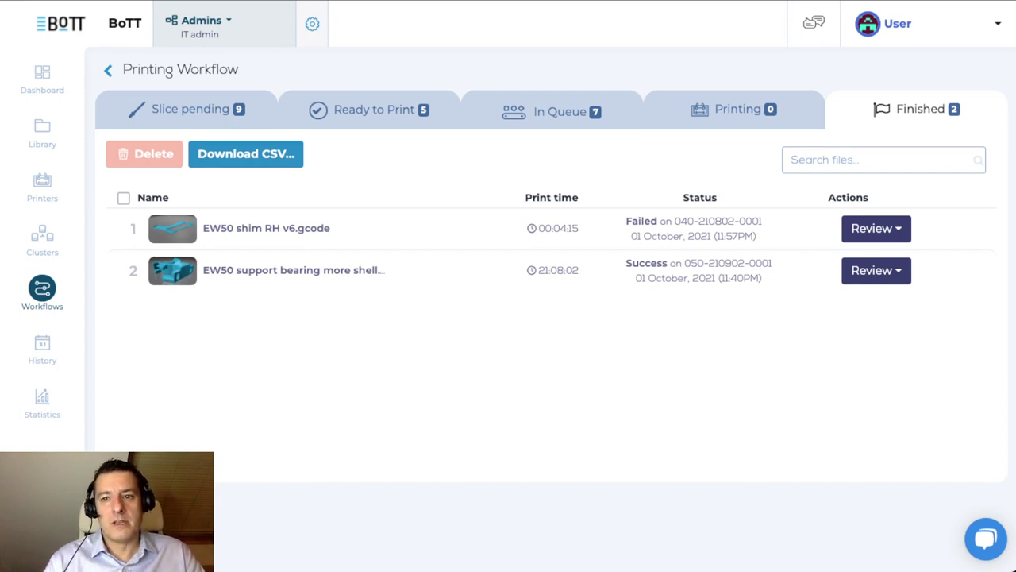
click(813, 22)
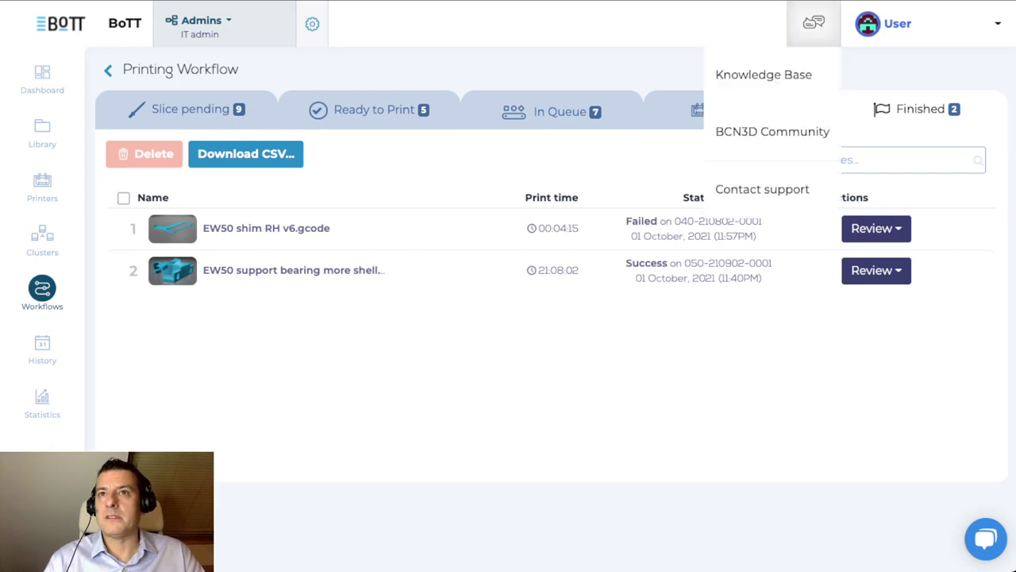